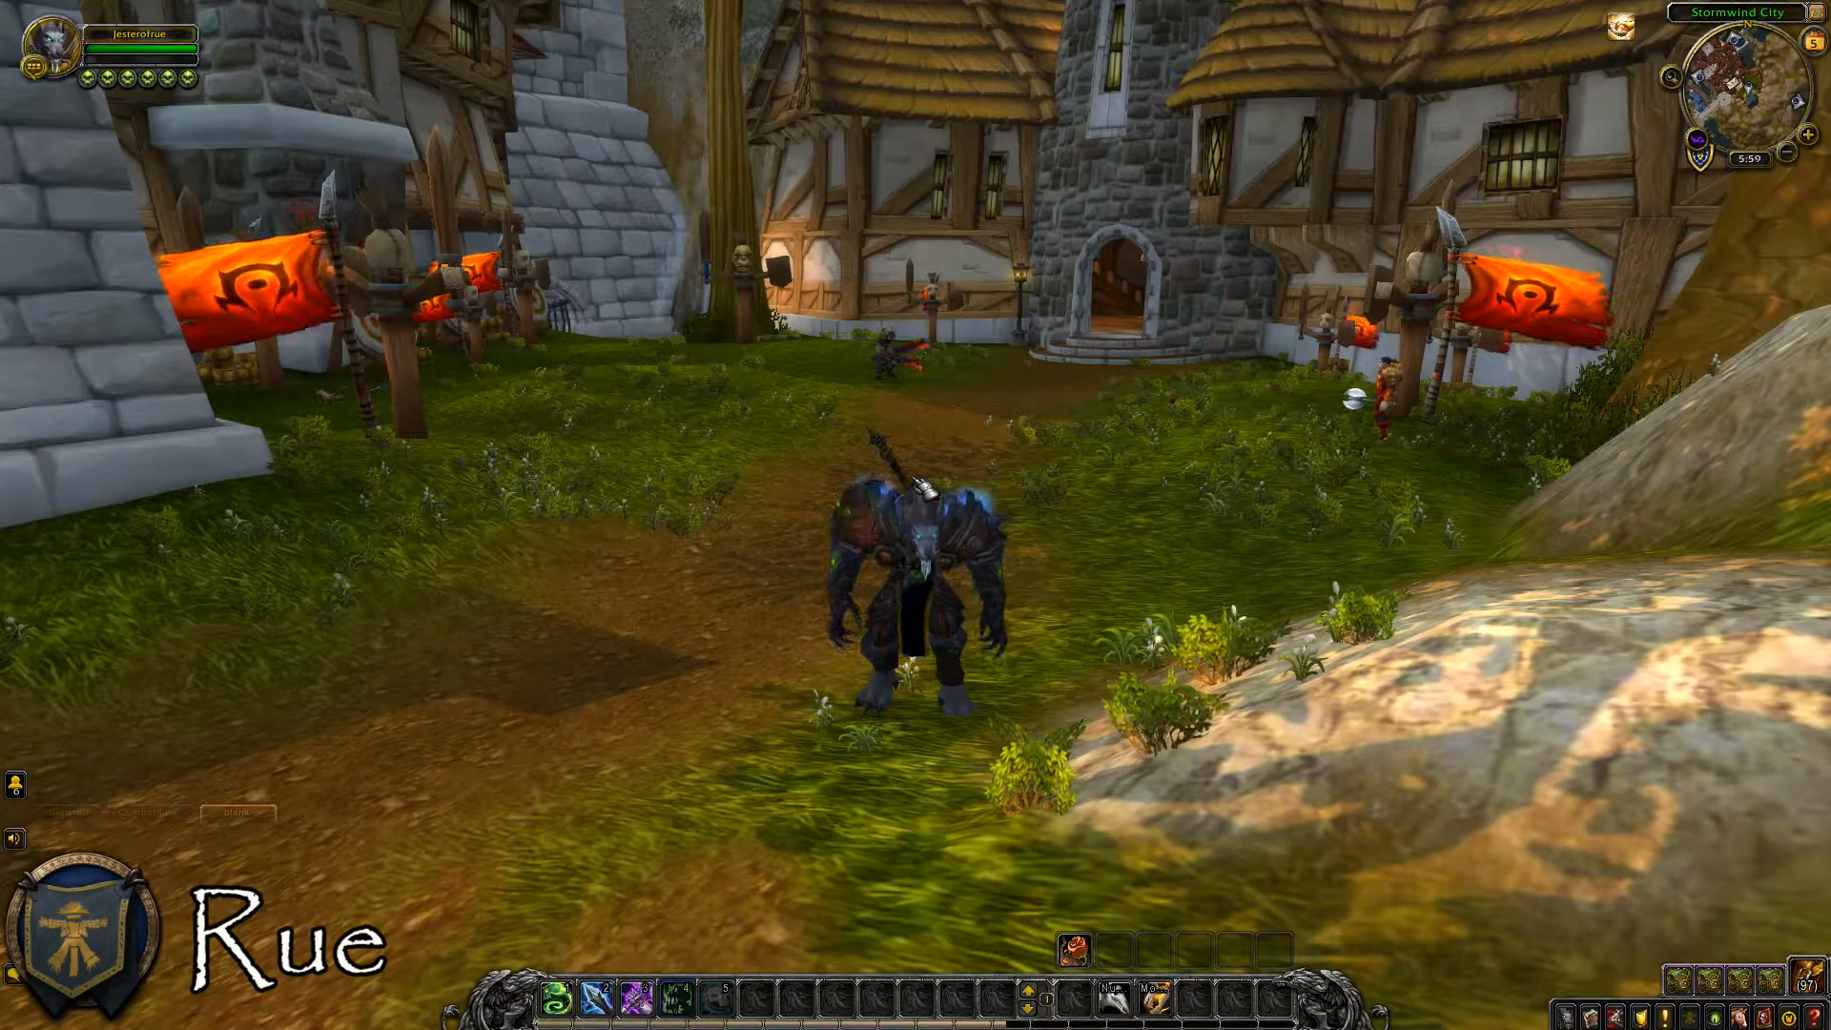
Open the WeakAuras options window with the chat command /wa.
key(Return)
text(/wa)
key(Return)
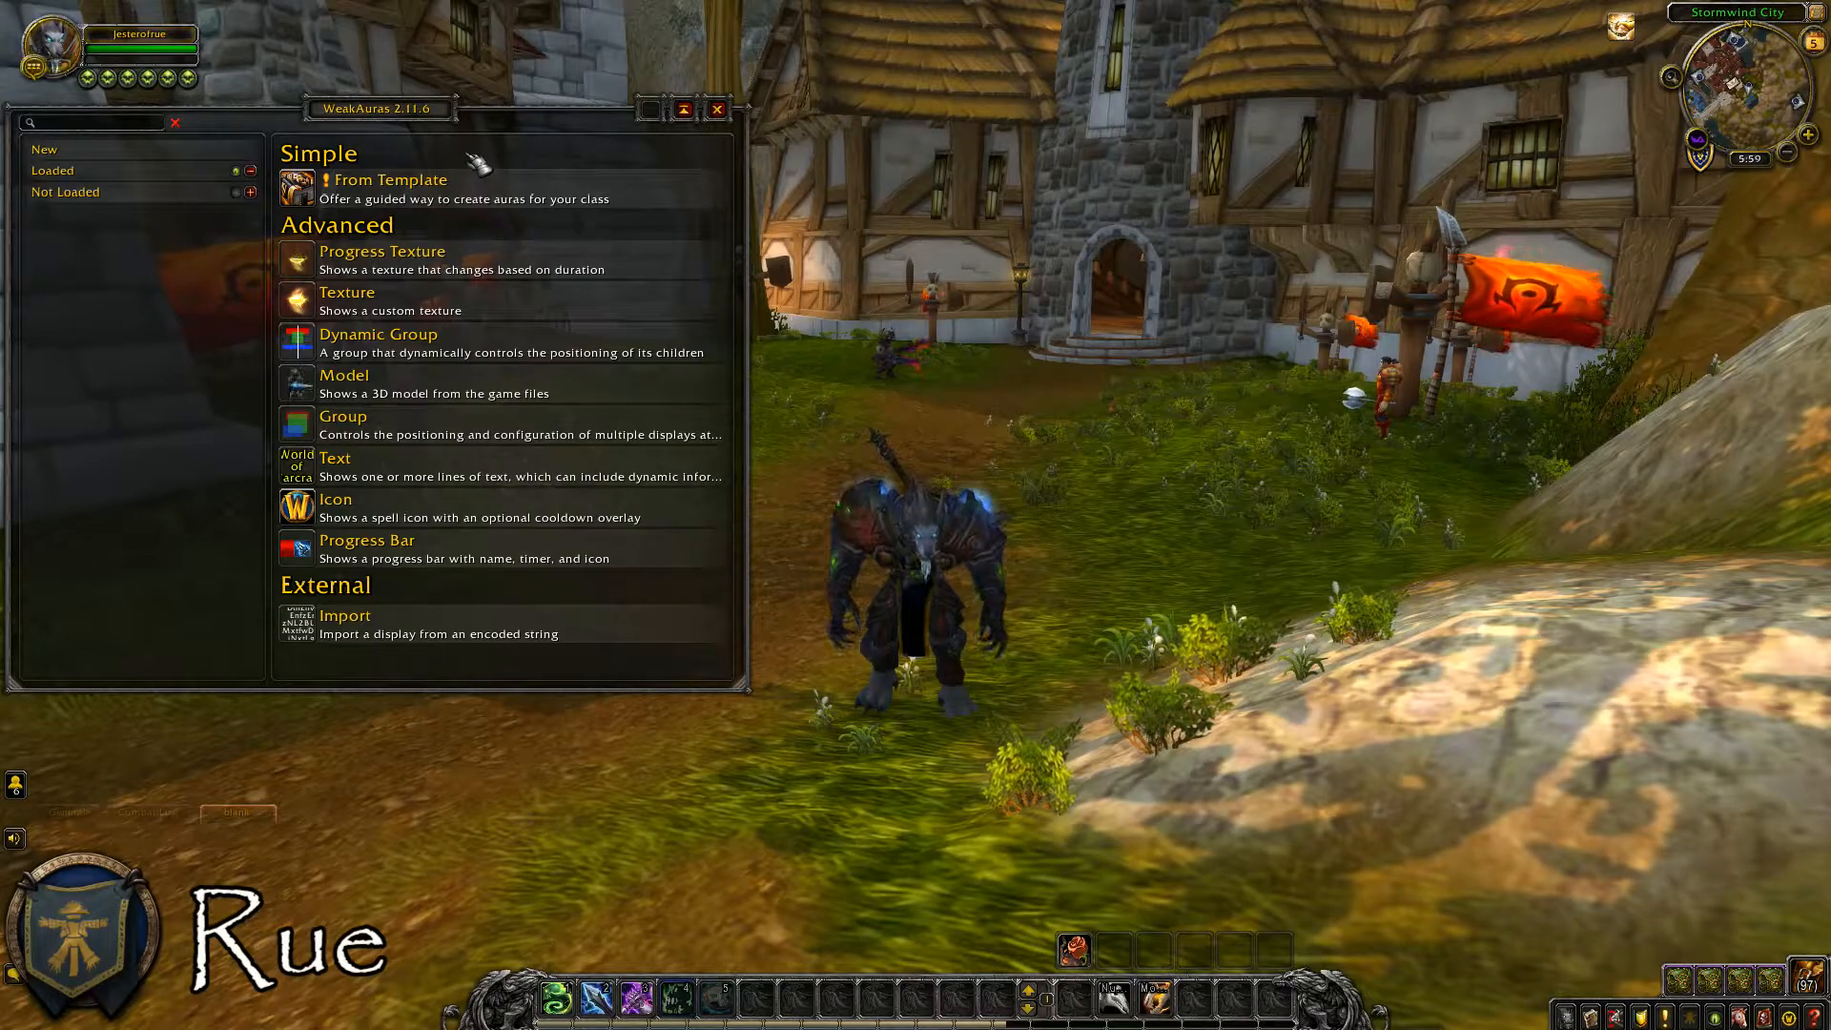
Create a Huge Icon aura from a template for the Death and Decay ability using Cooldown Tracking, keeping the default aura name.
click(473, 187)
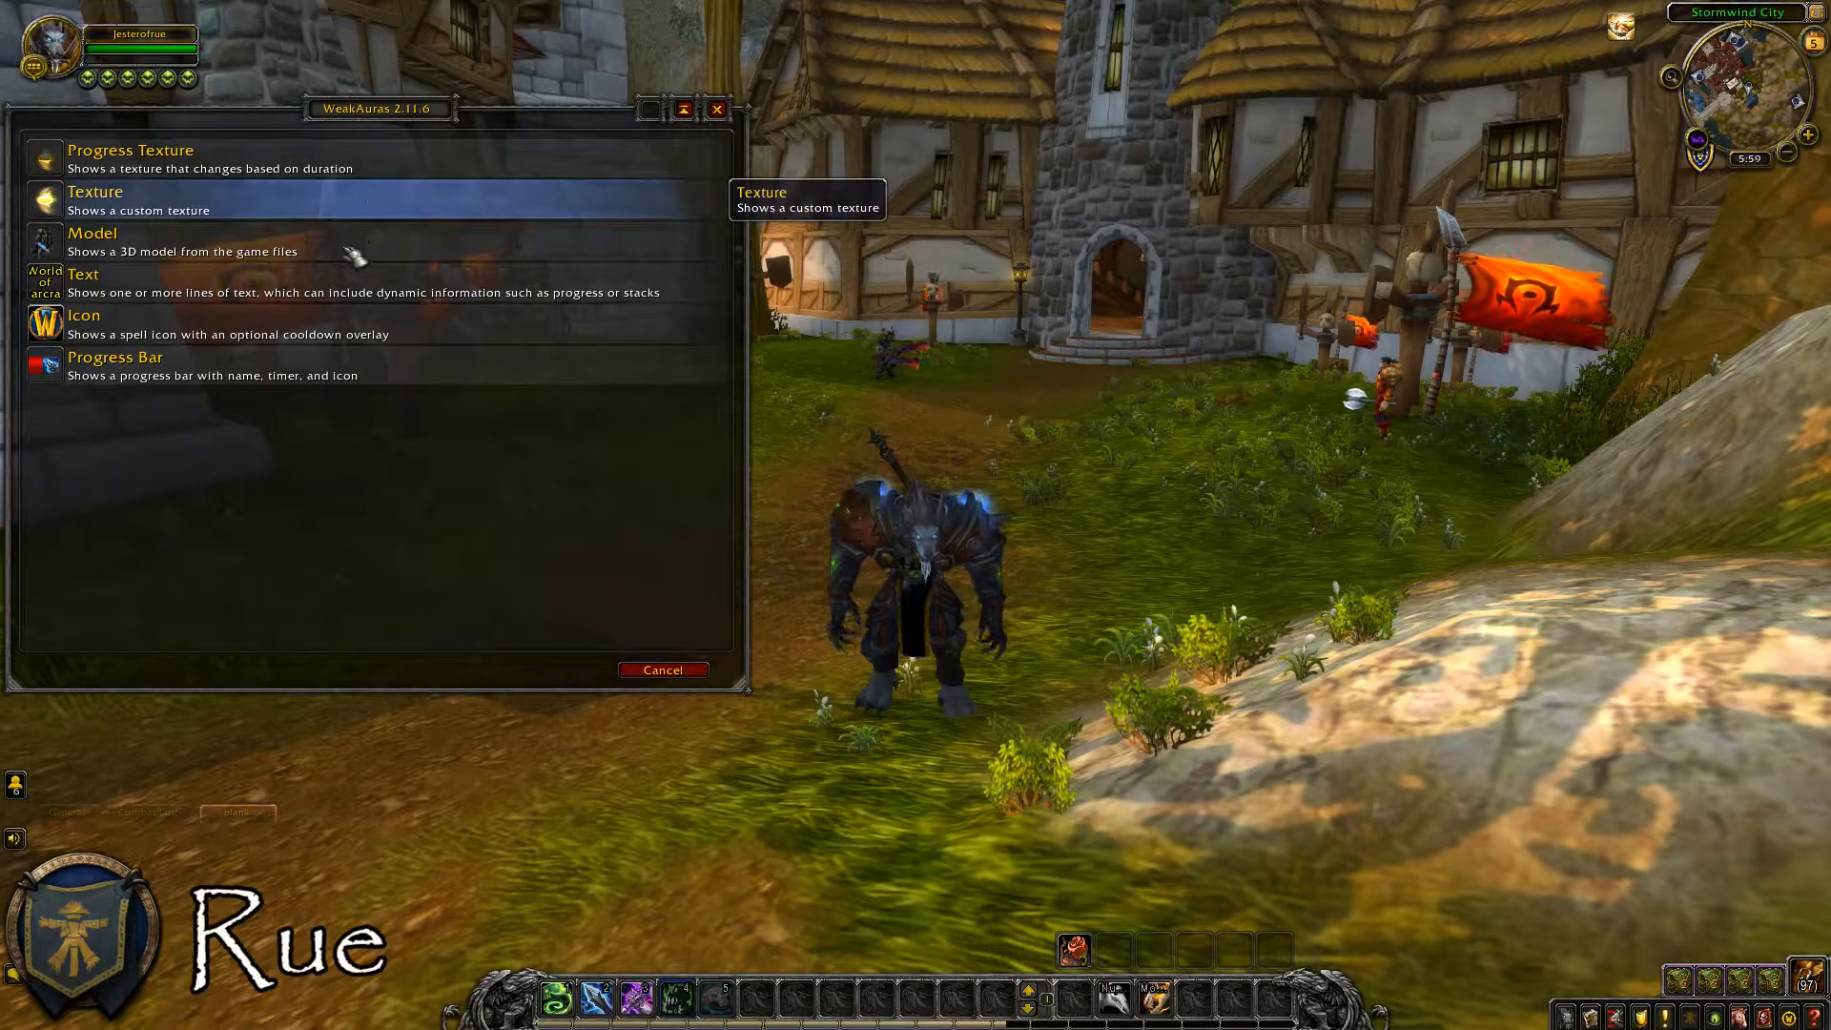
click(355, 330)
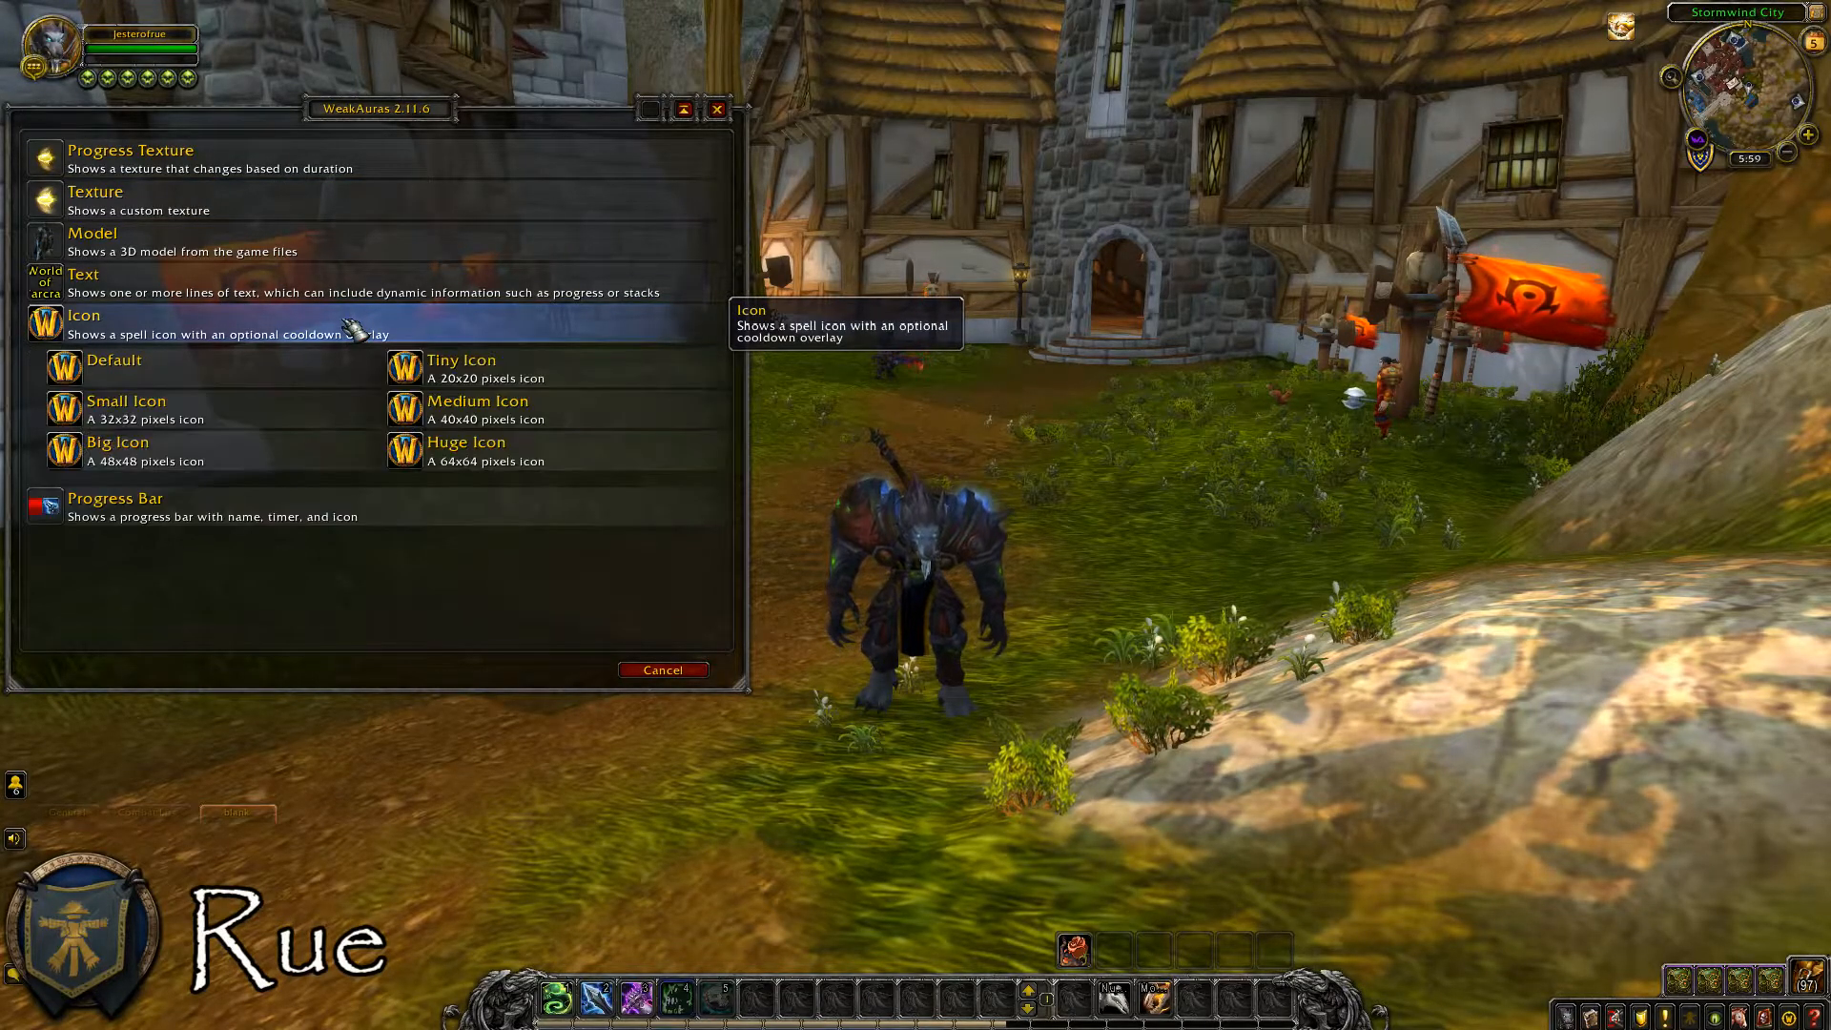
click(528, 460)
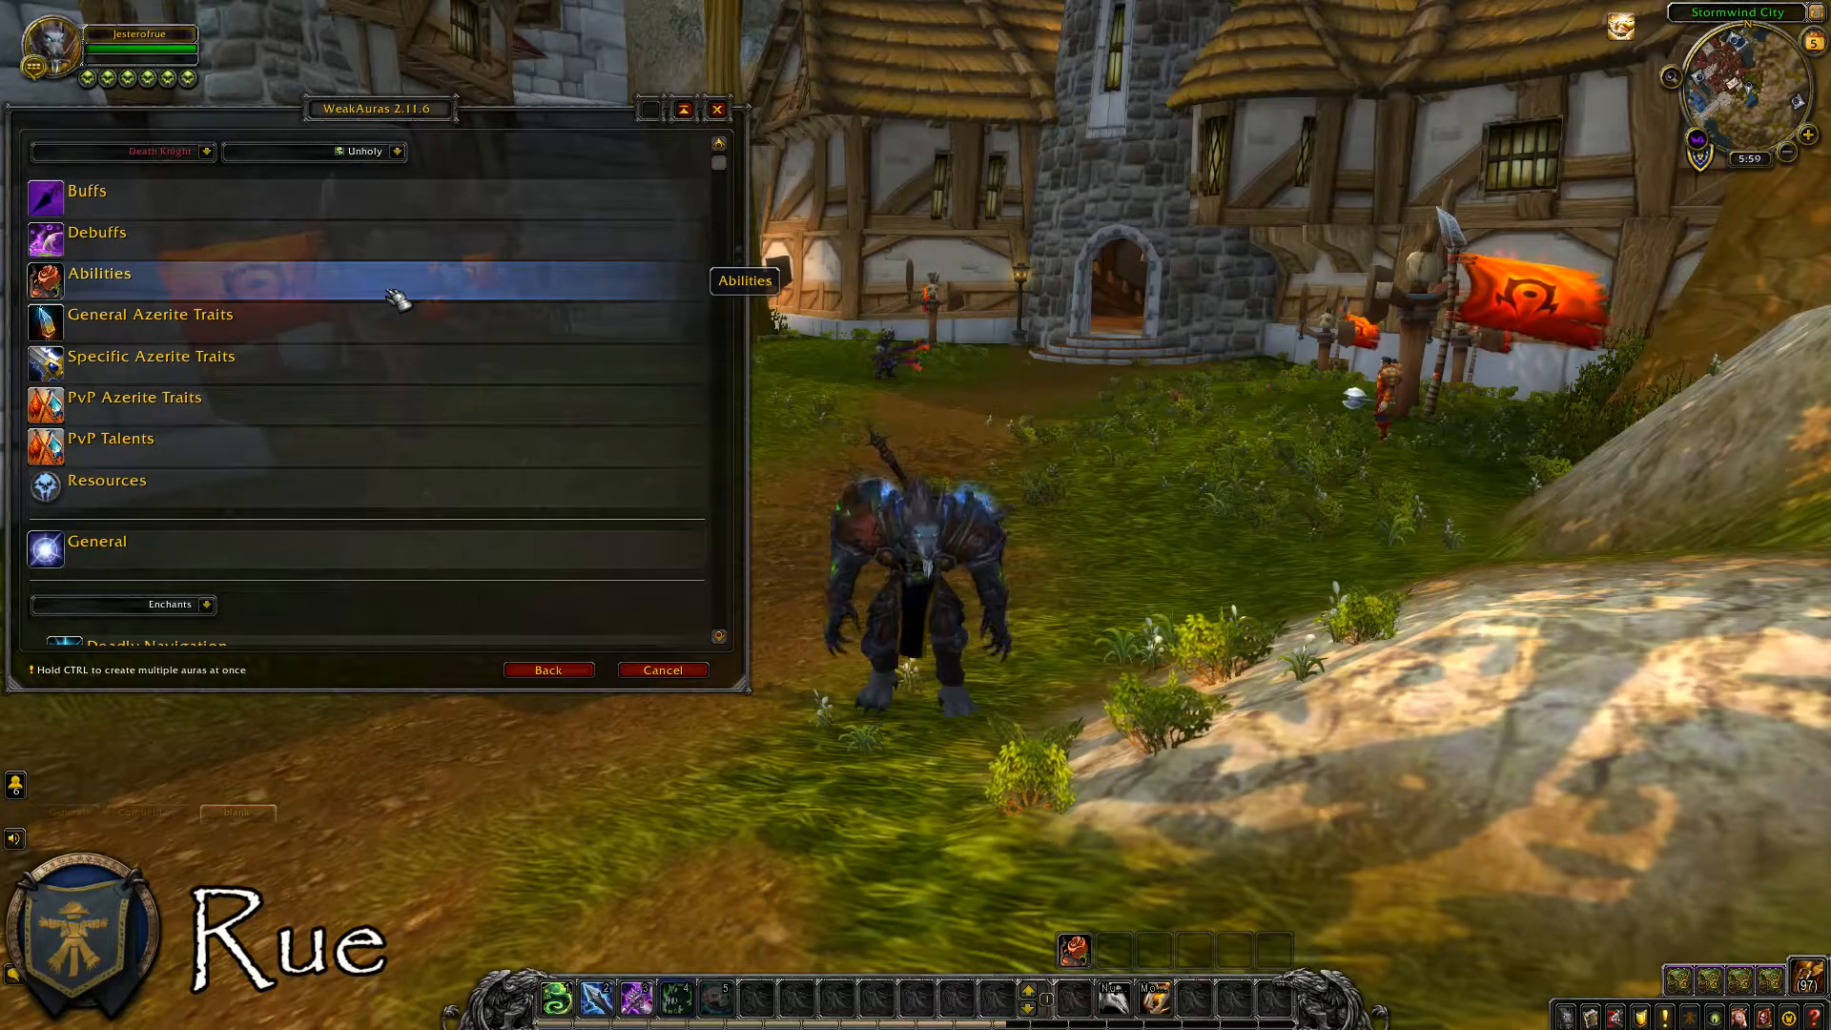
click(395, 300)
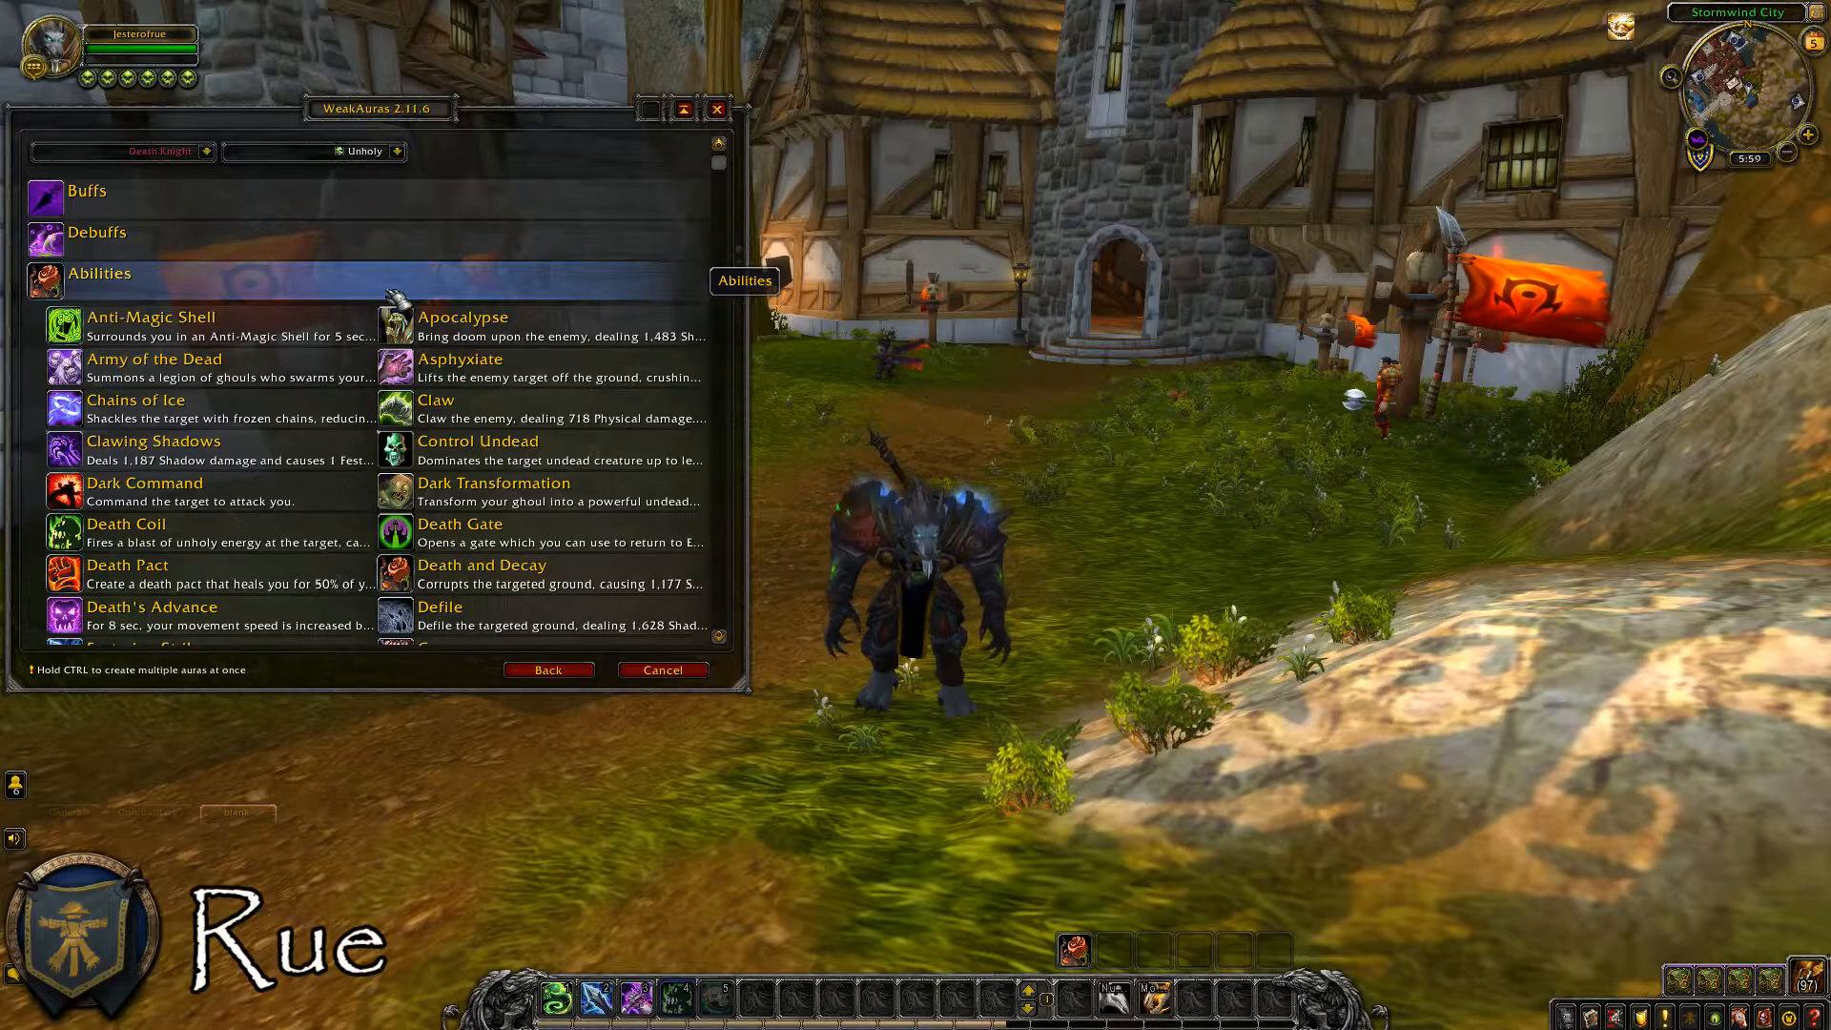
click(460, 578)
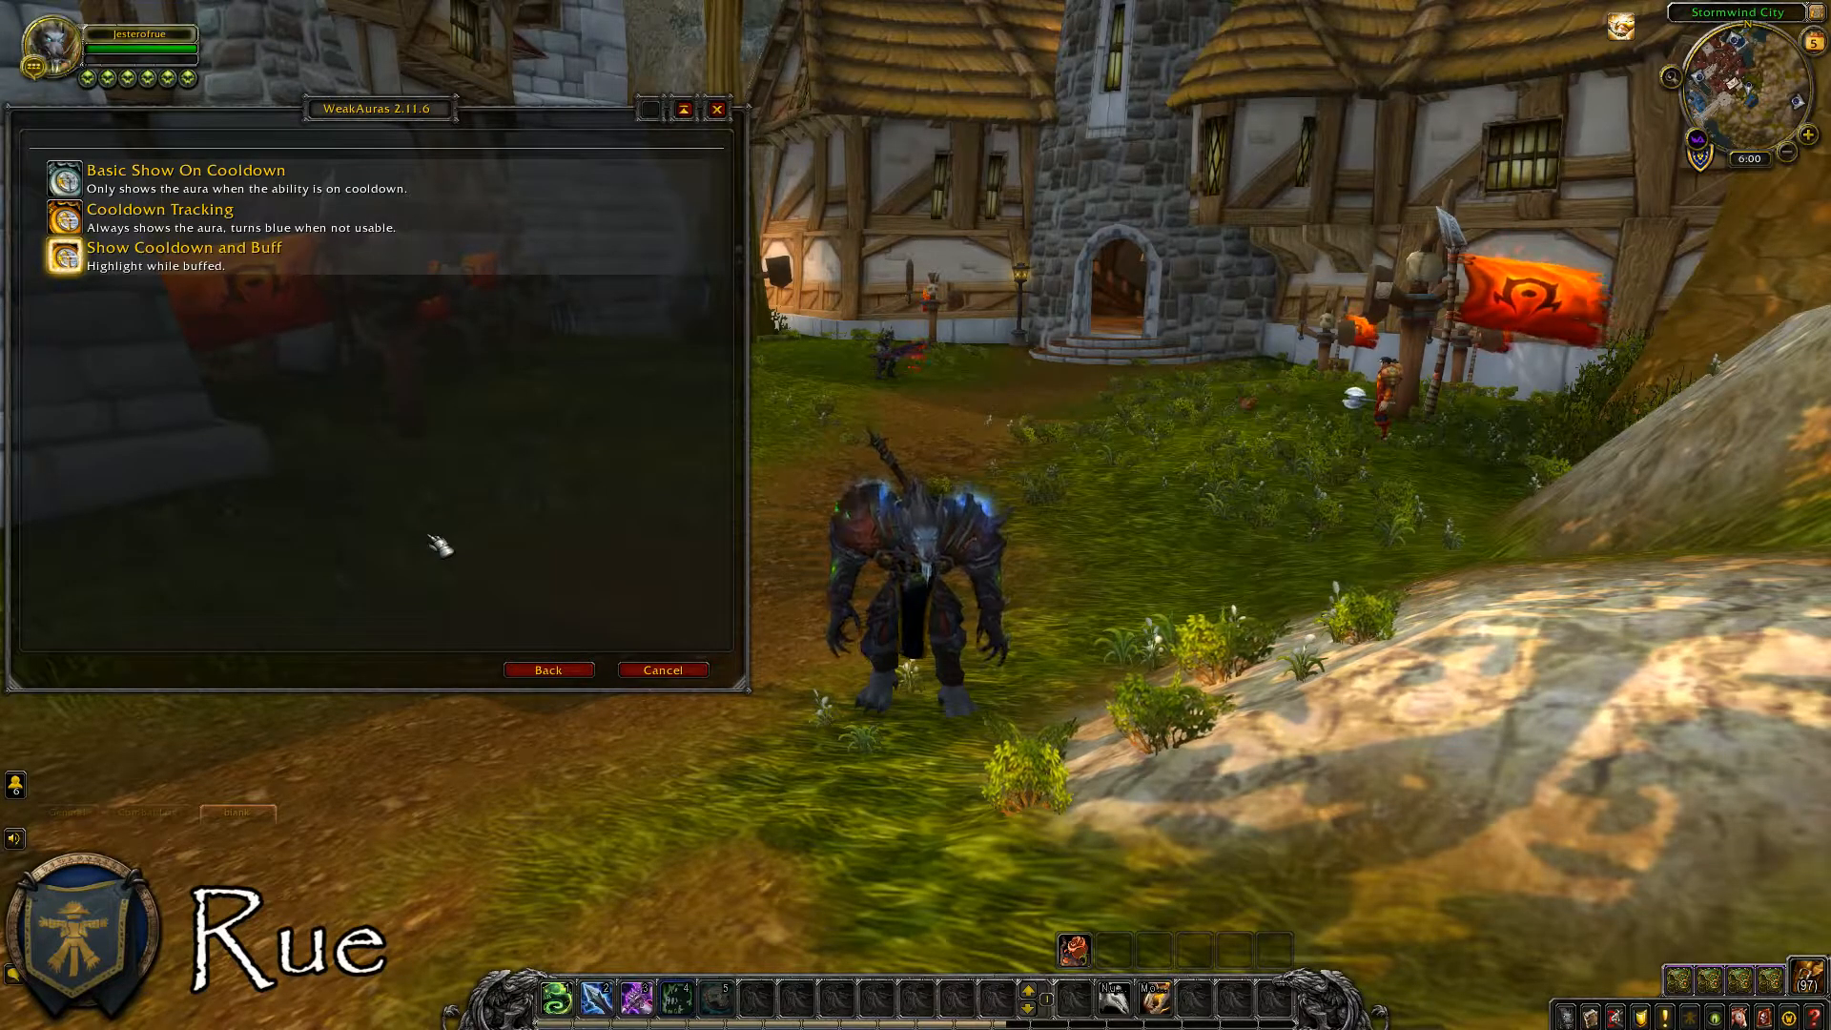
click(216, 227)
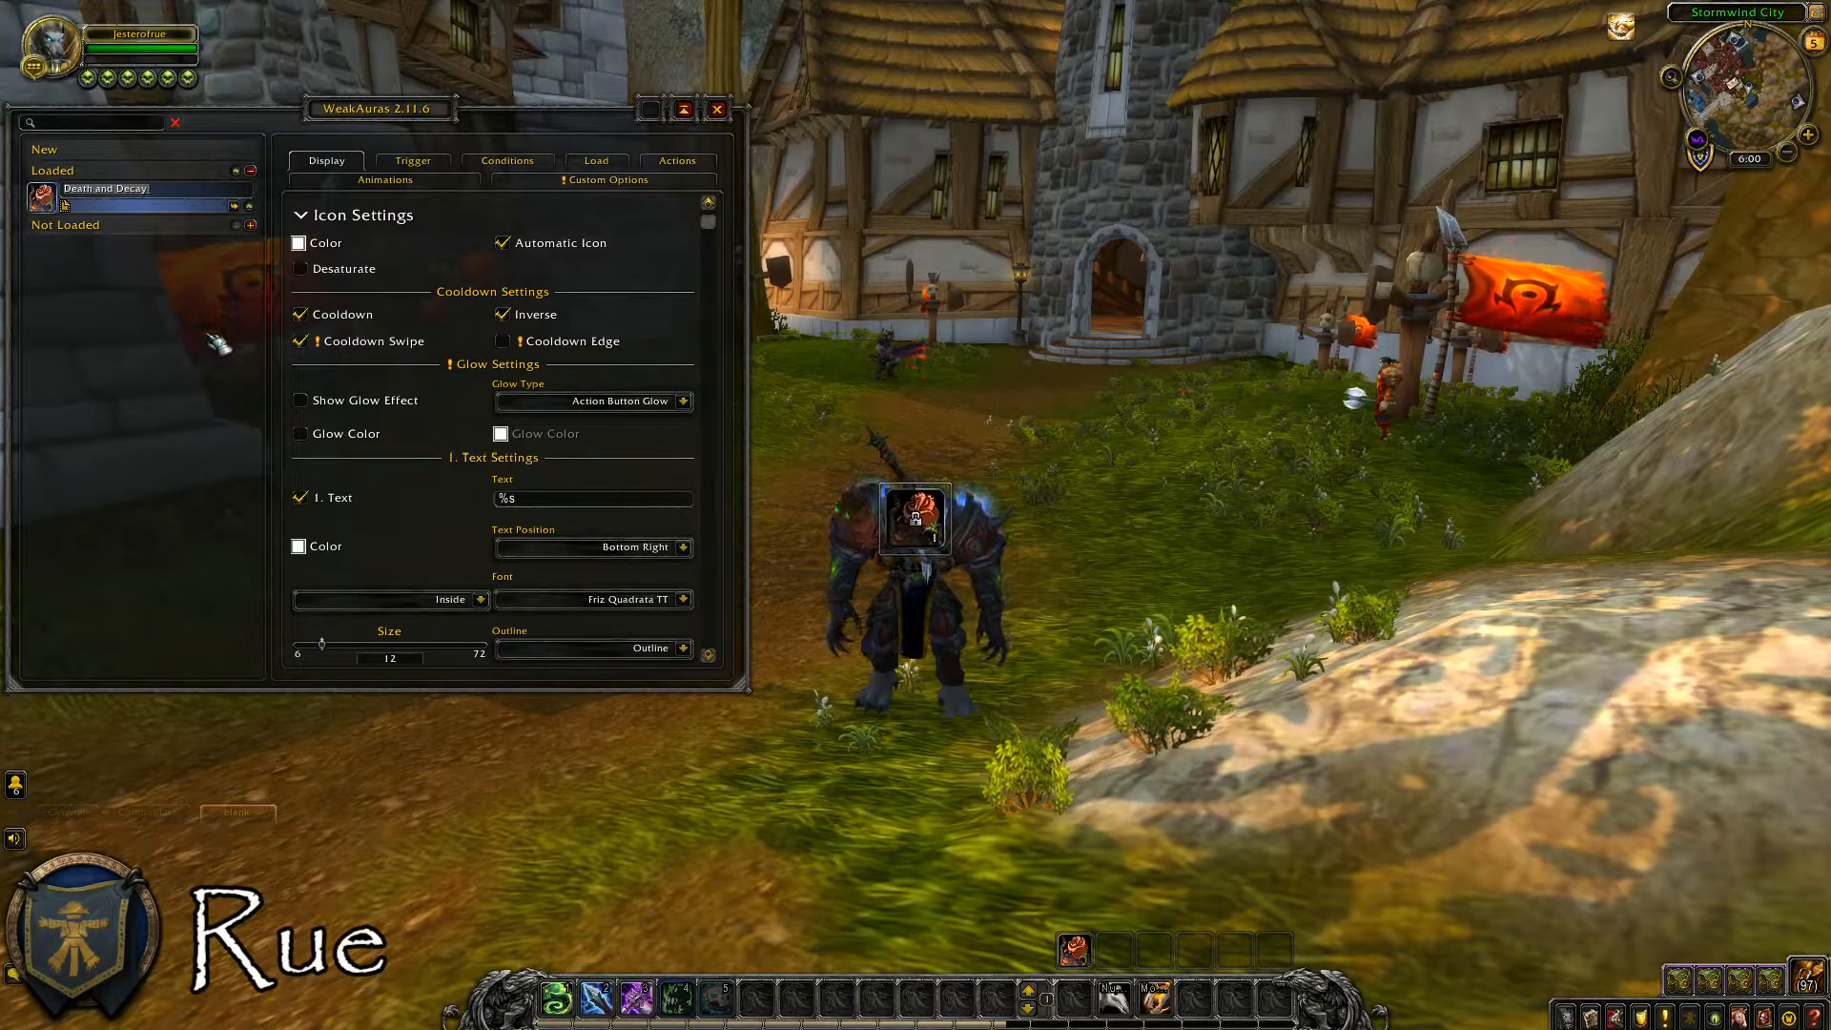
key(Return)
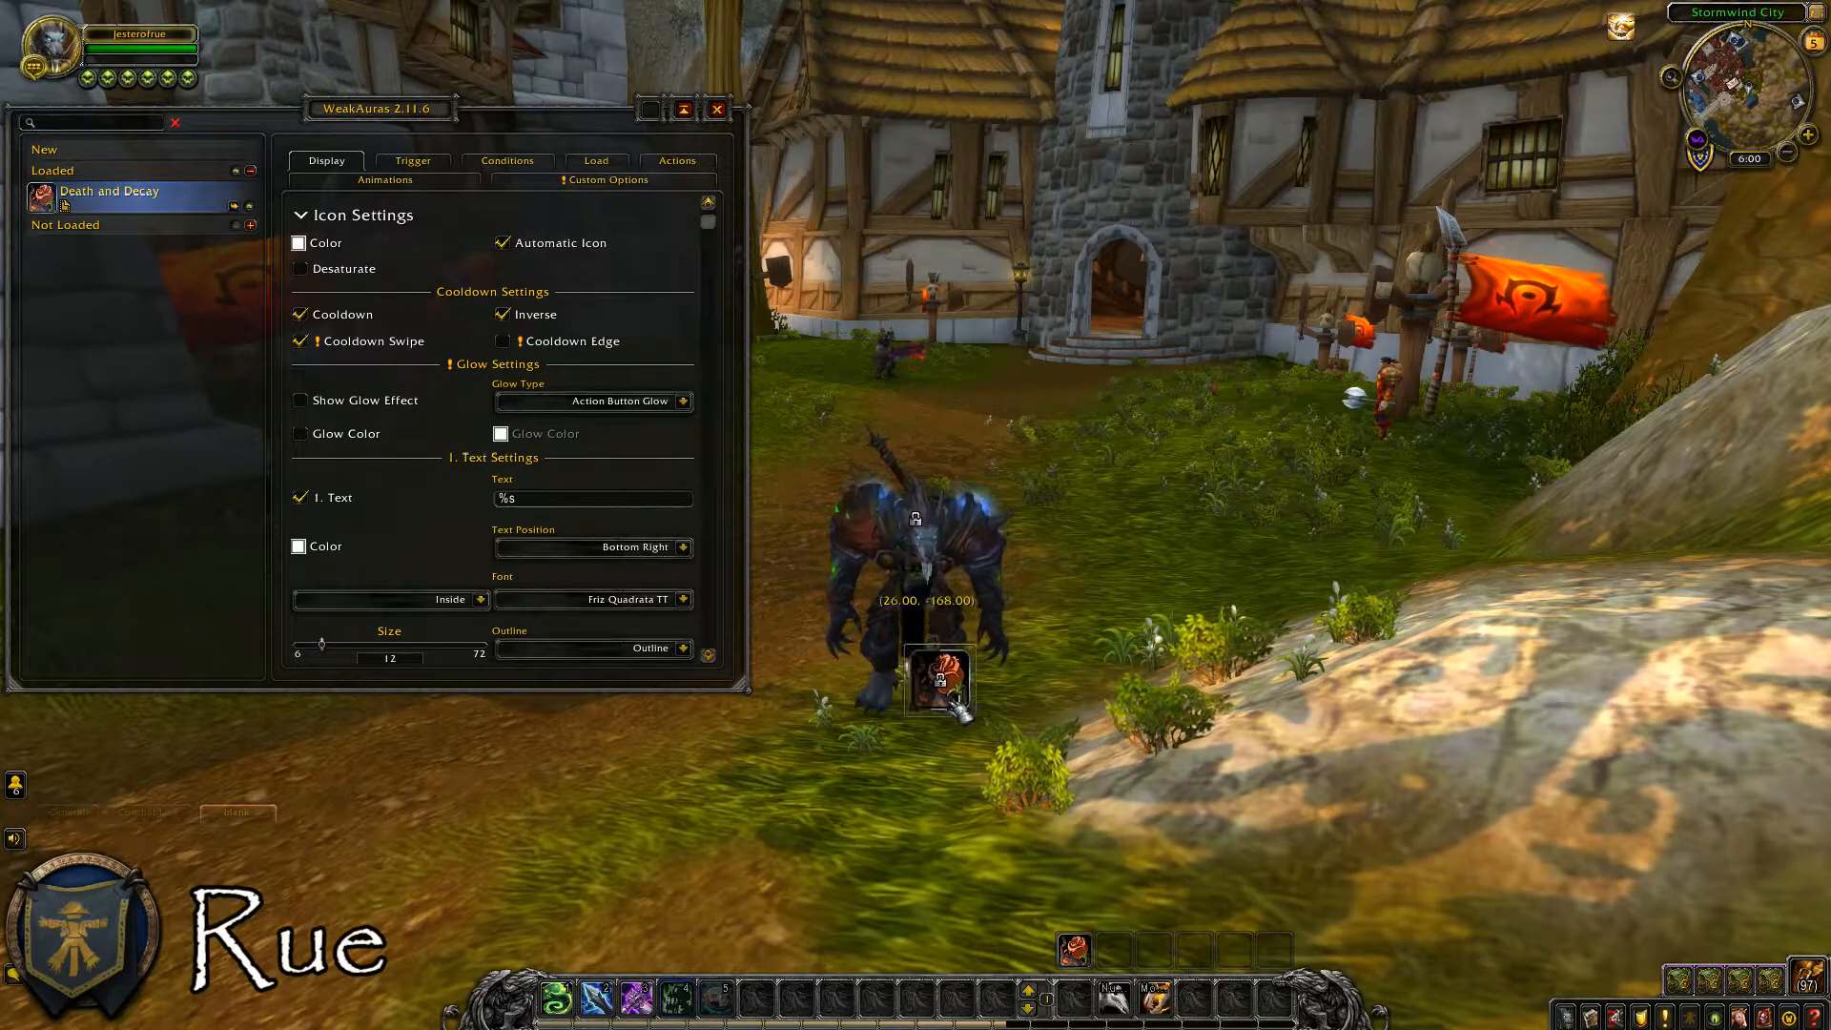
Move the aura icon down beside the small action bar, at about X 106, Y -438, and check its trigger settings.
drag(960, 712, 1018, 938)
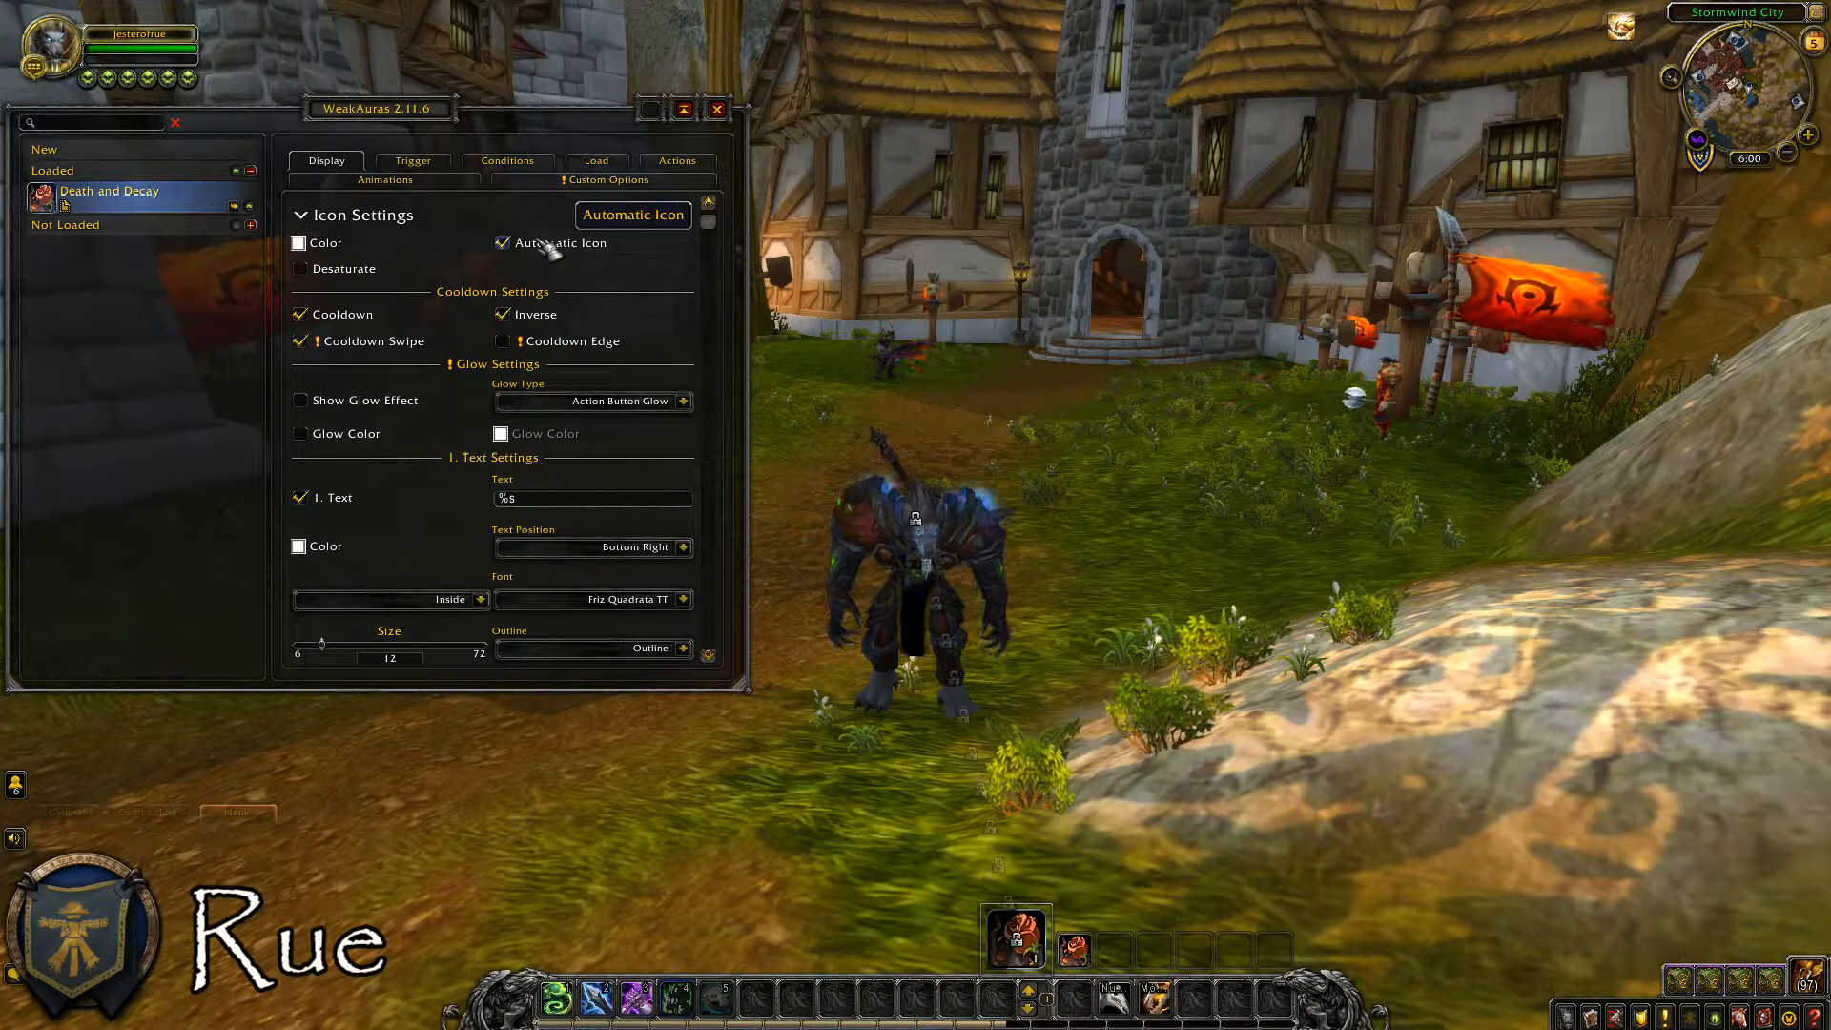
click(413, 160)
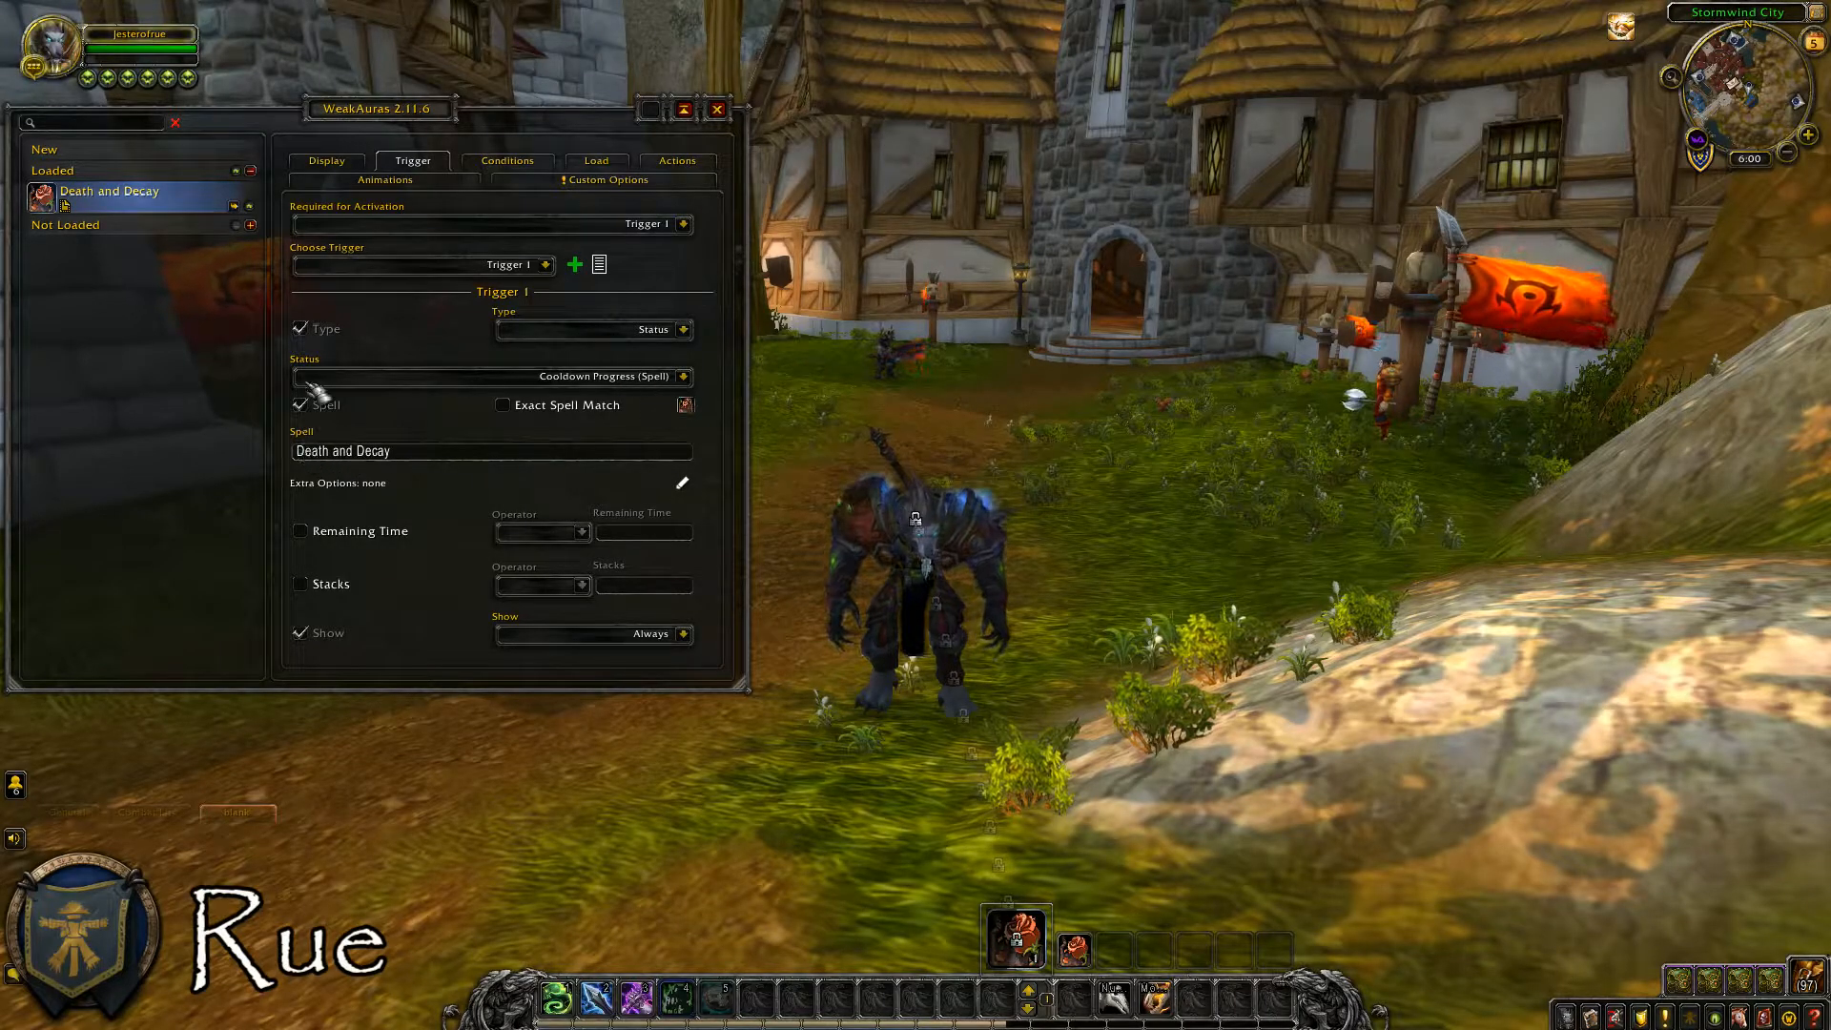
click(326, 160)
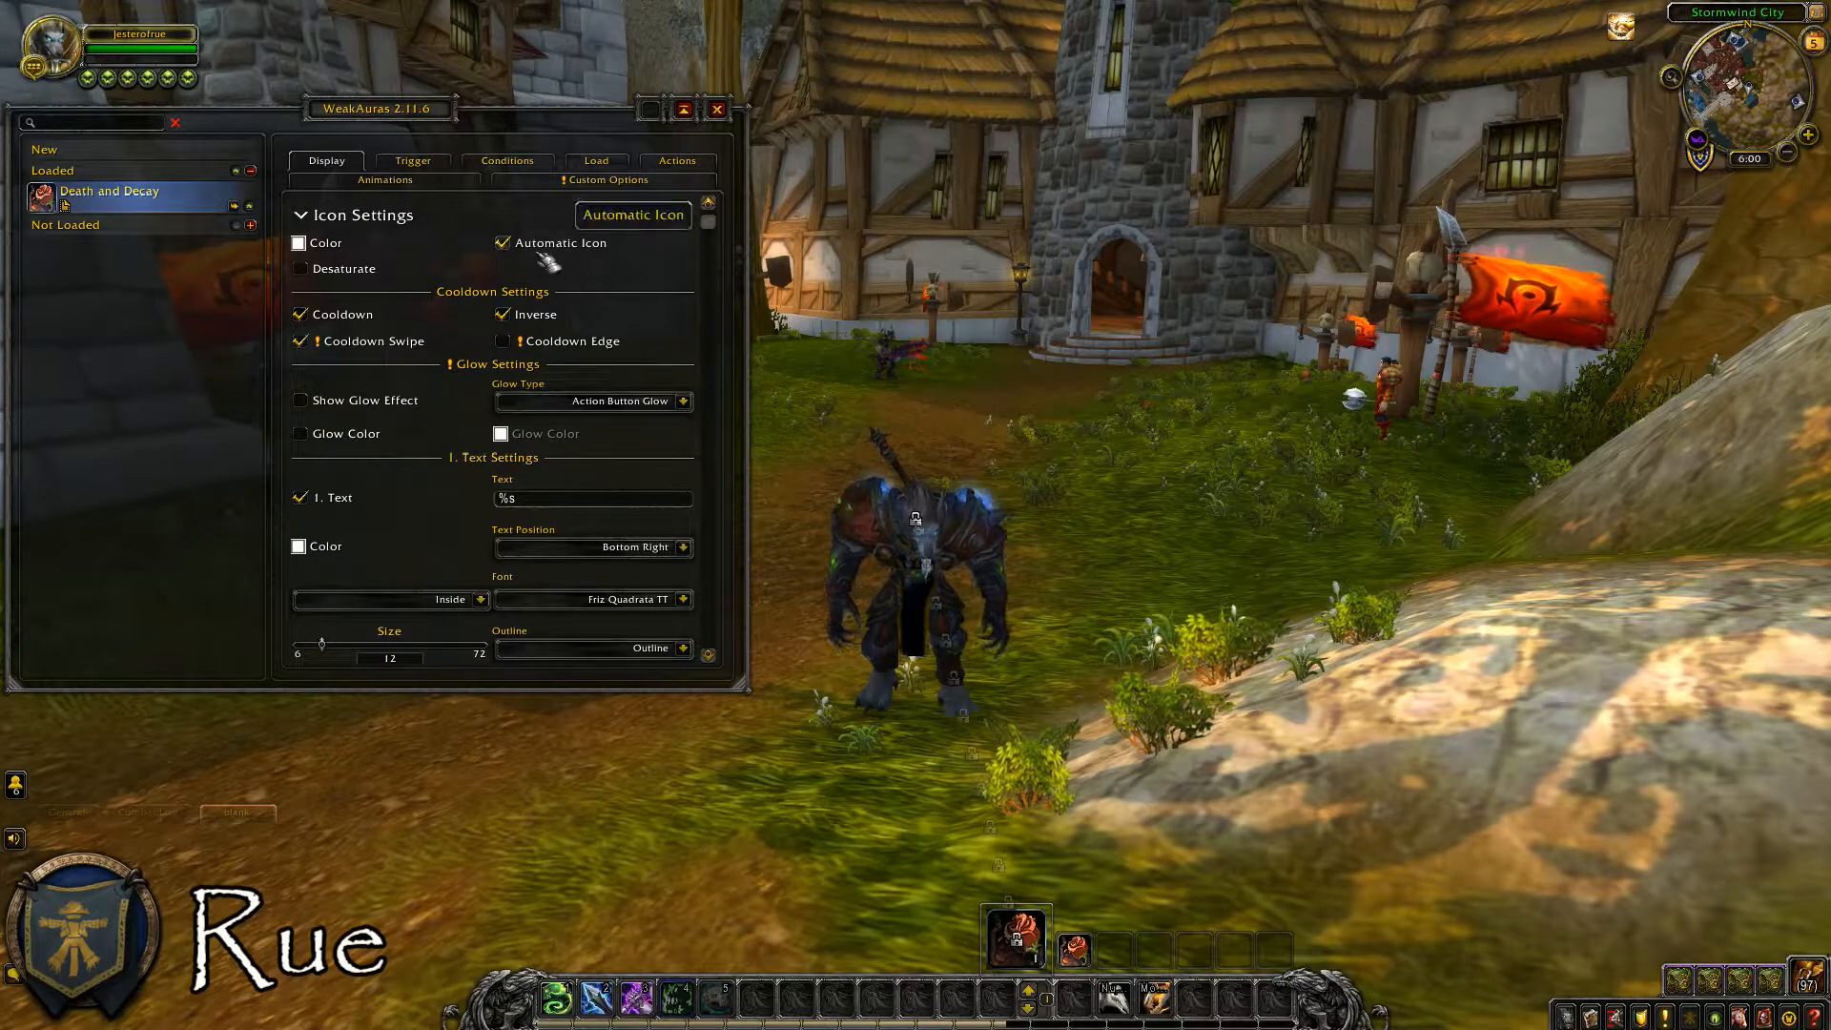
Turn off Automatic Icon and use the Skull Drinking Cup icon, found by searching for "Skull", as the display icon.
click(502, 244)
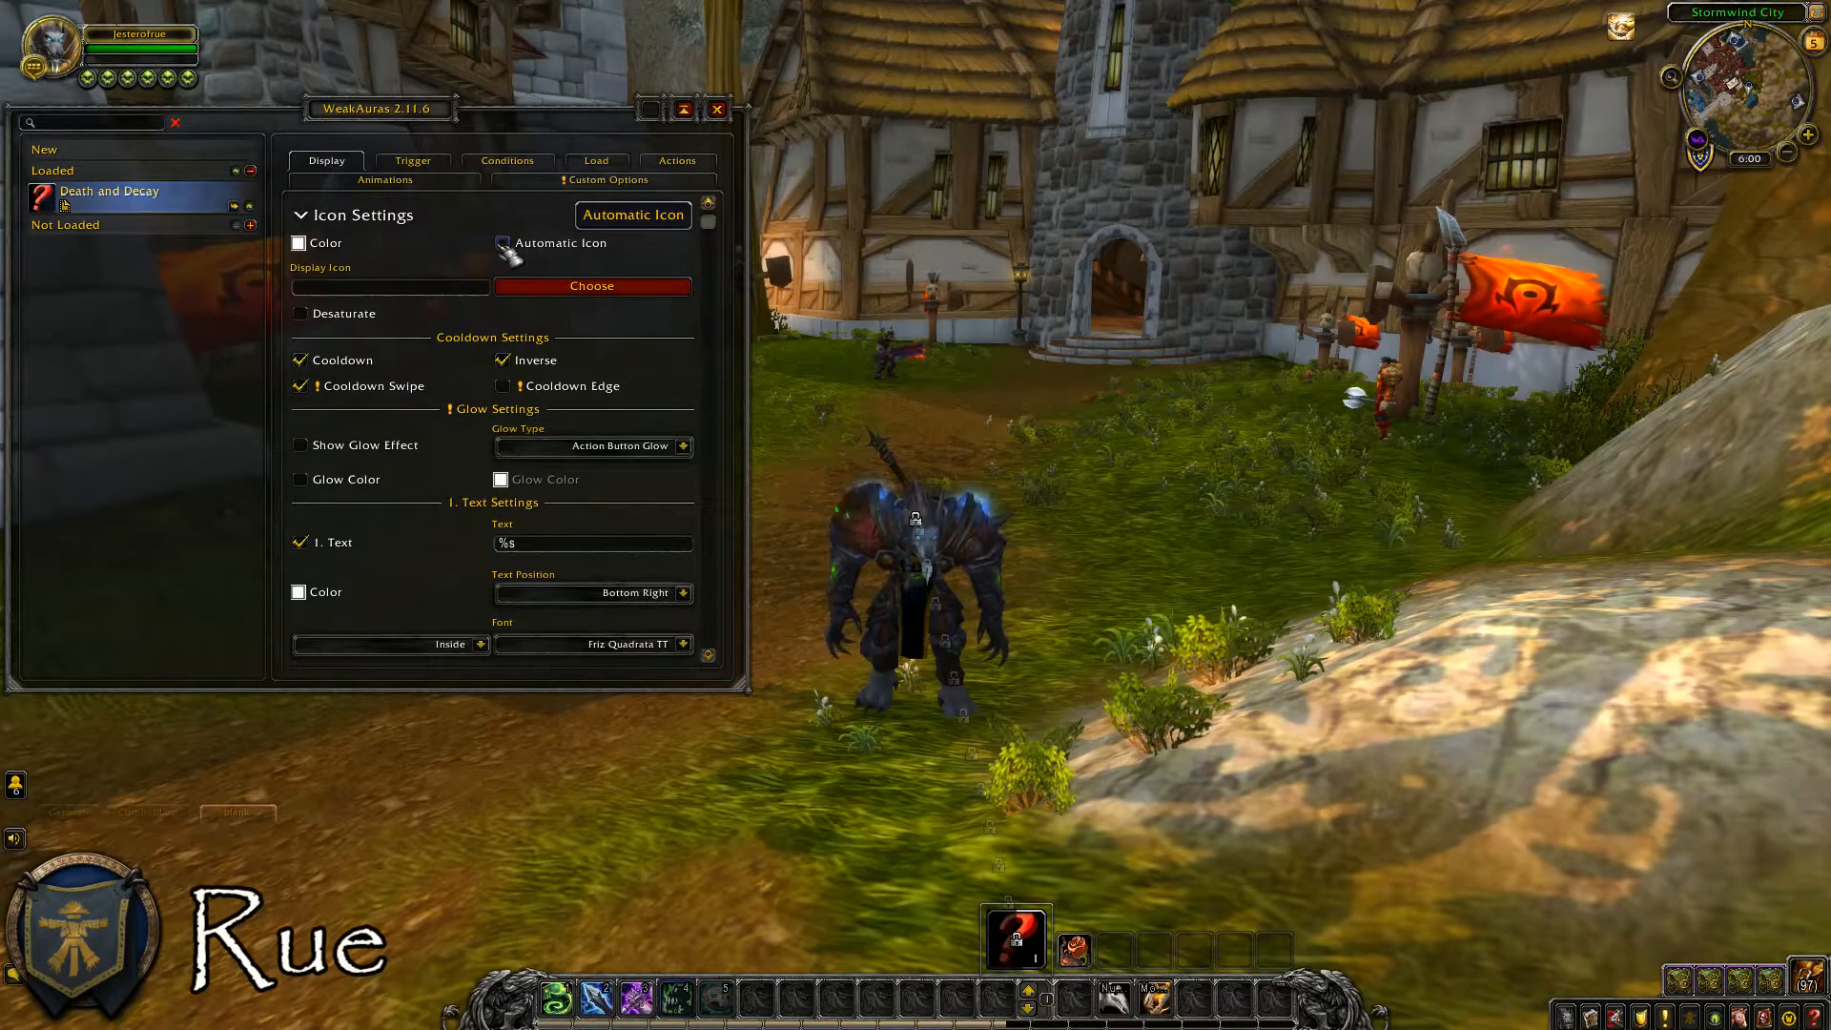
click(570, 288)
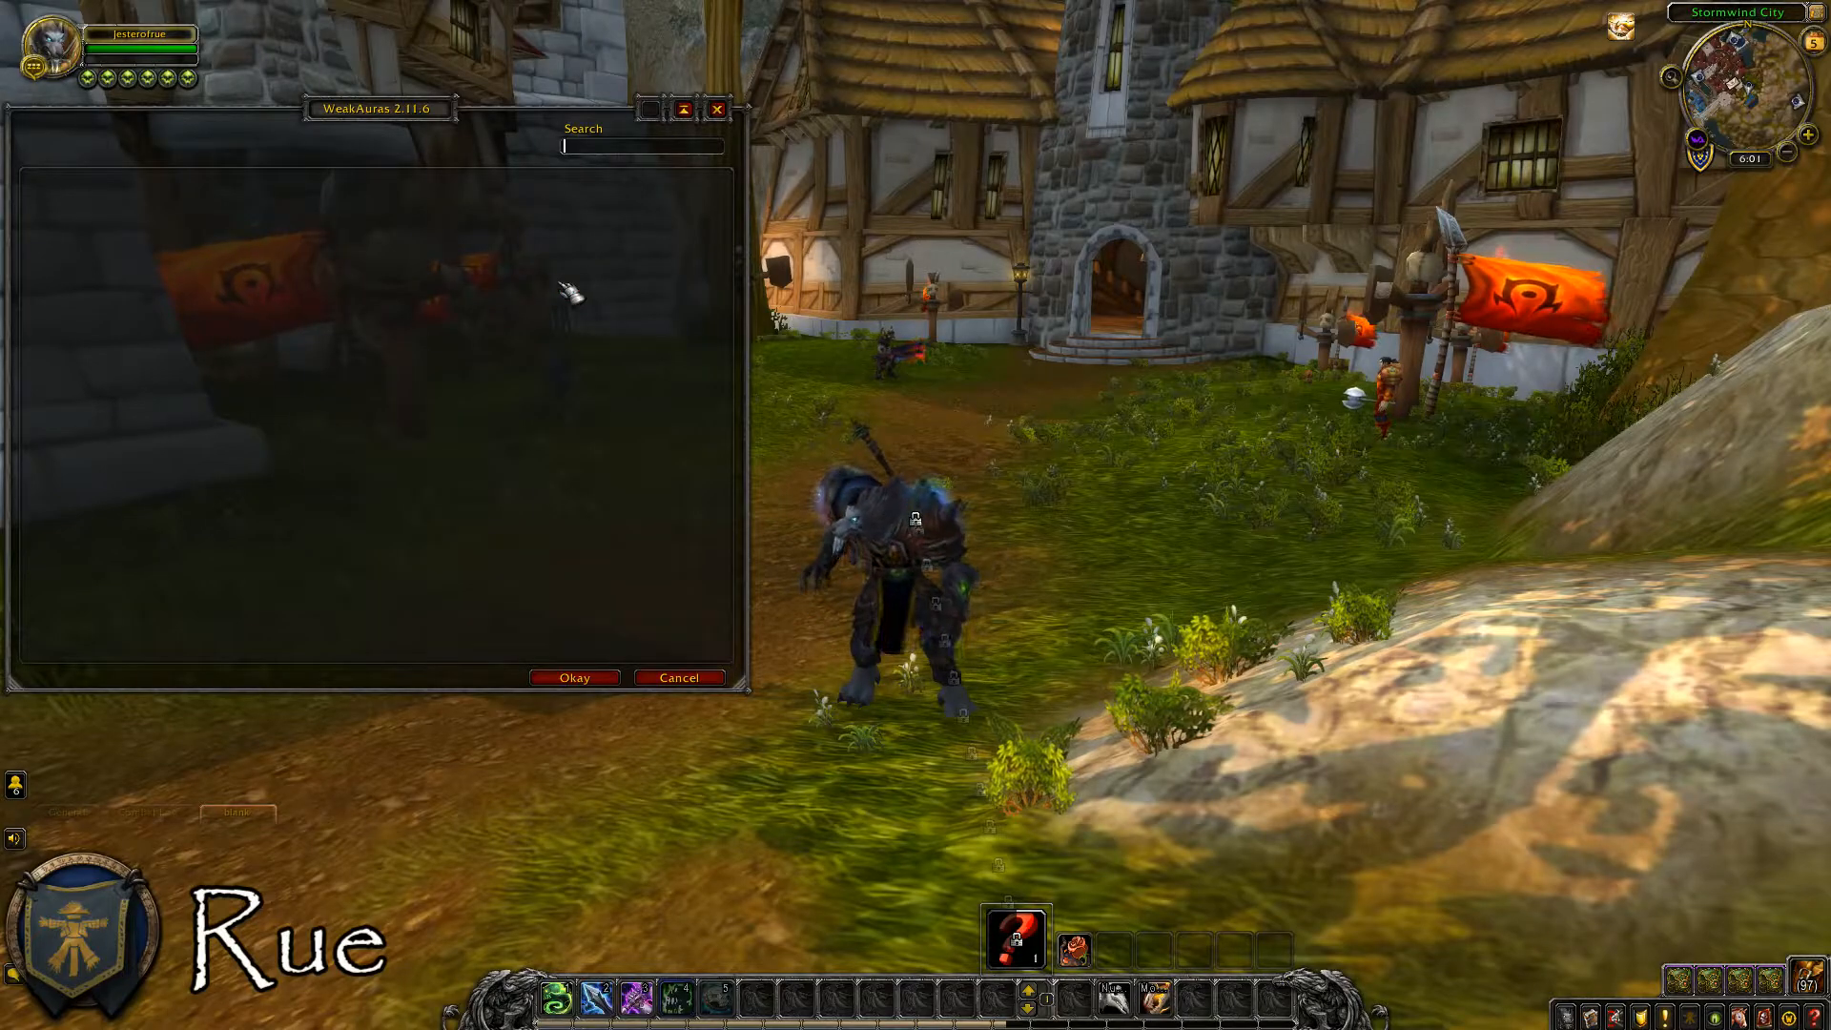
click(597, 148)
text(Skul)
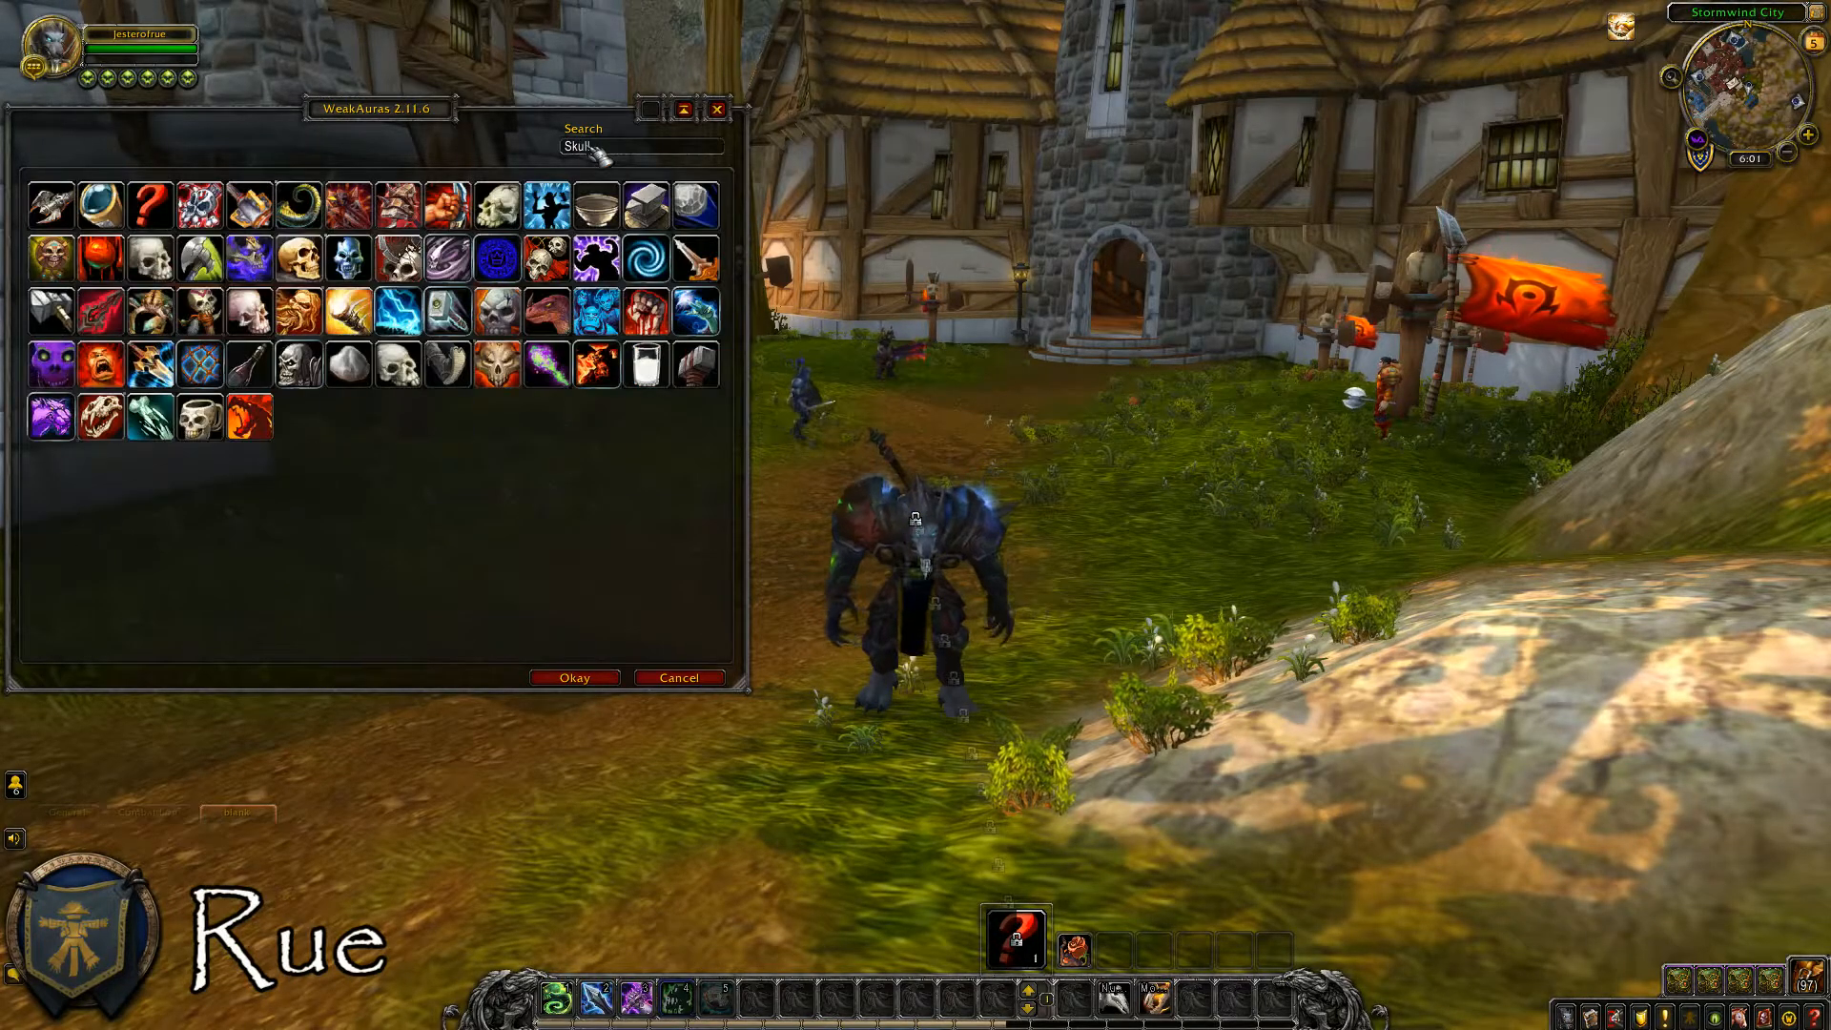
text(l)
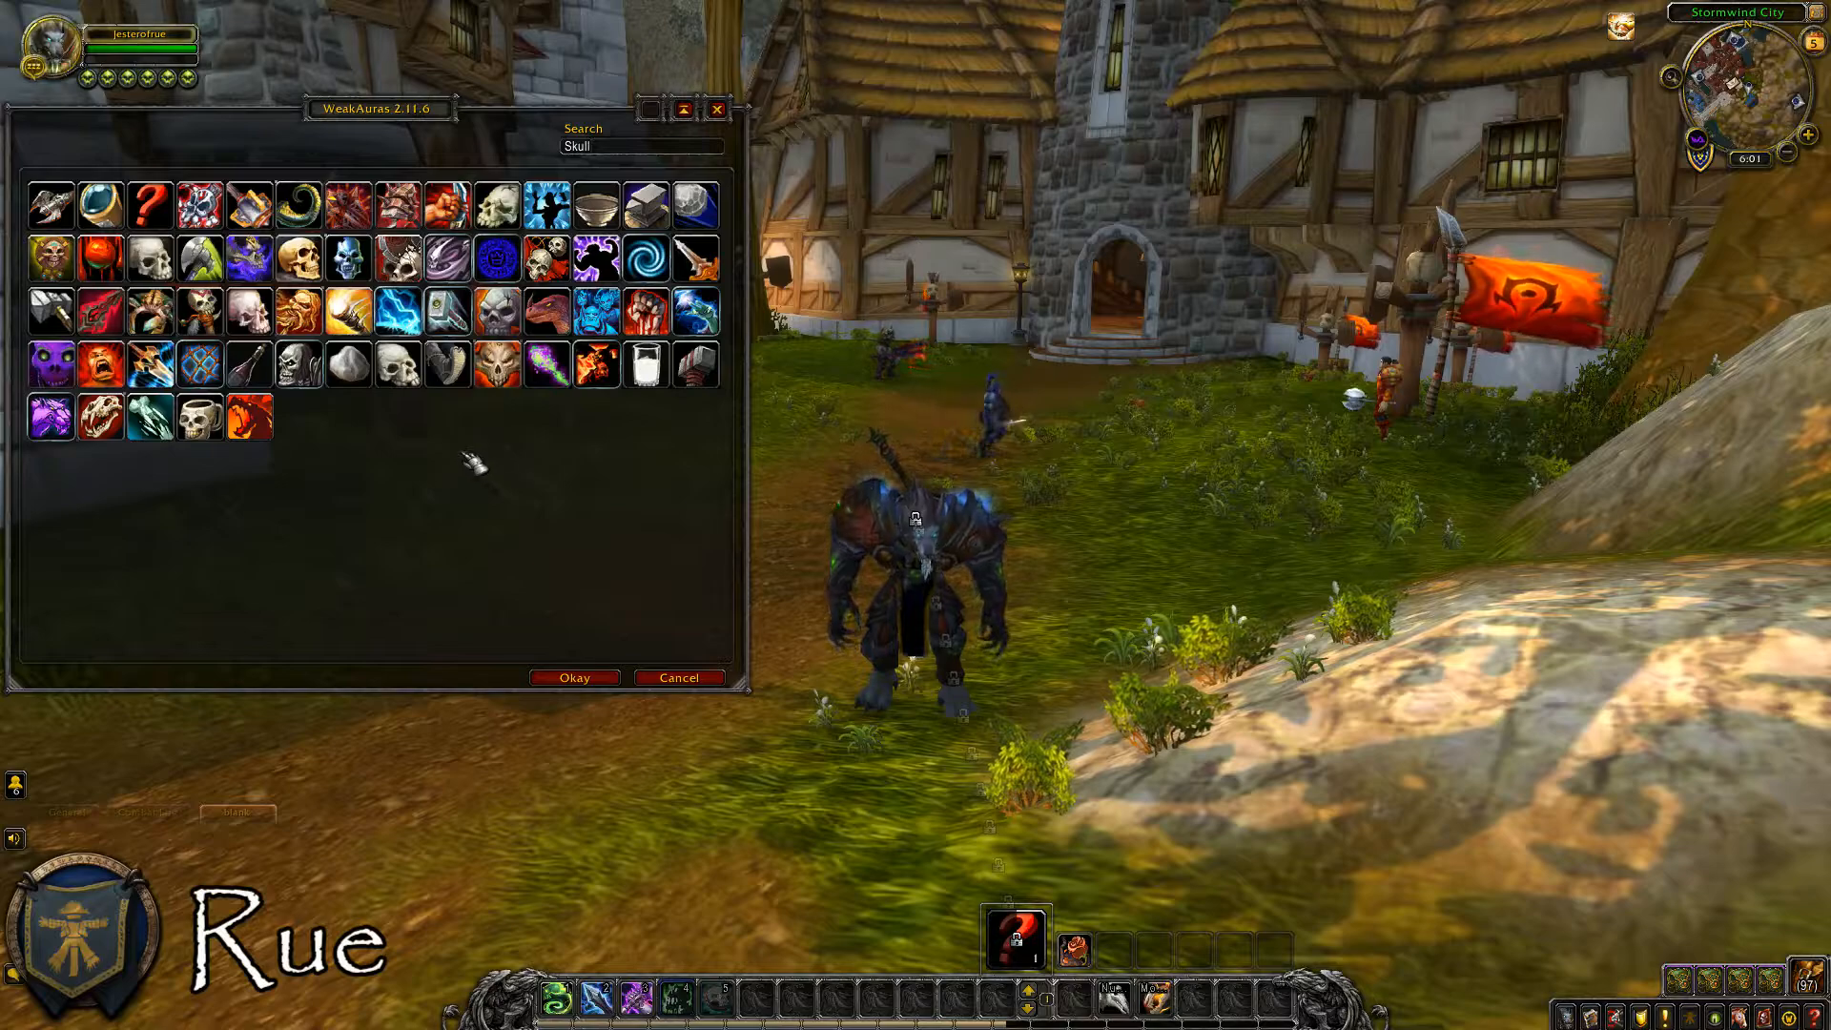
click(212, 429)
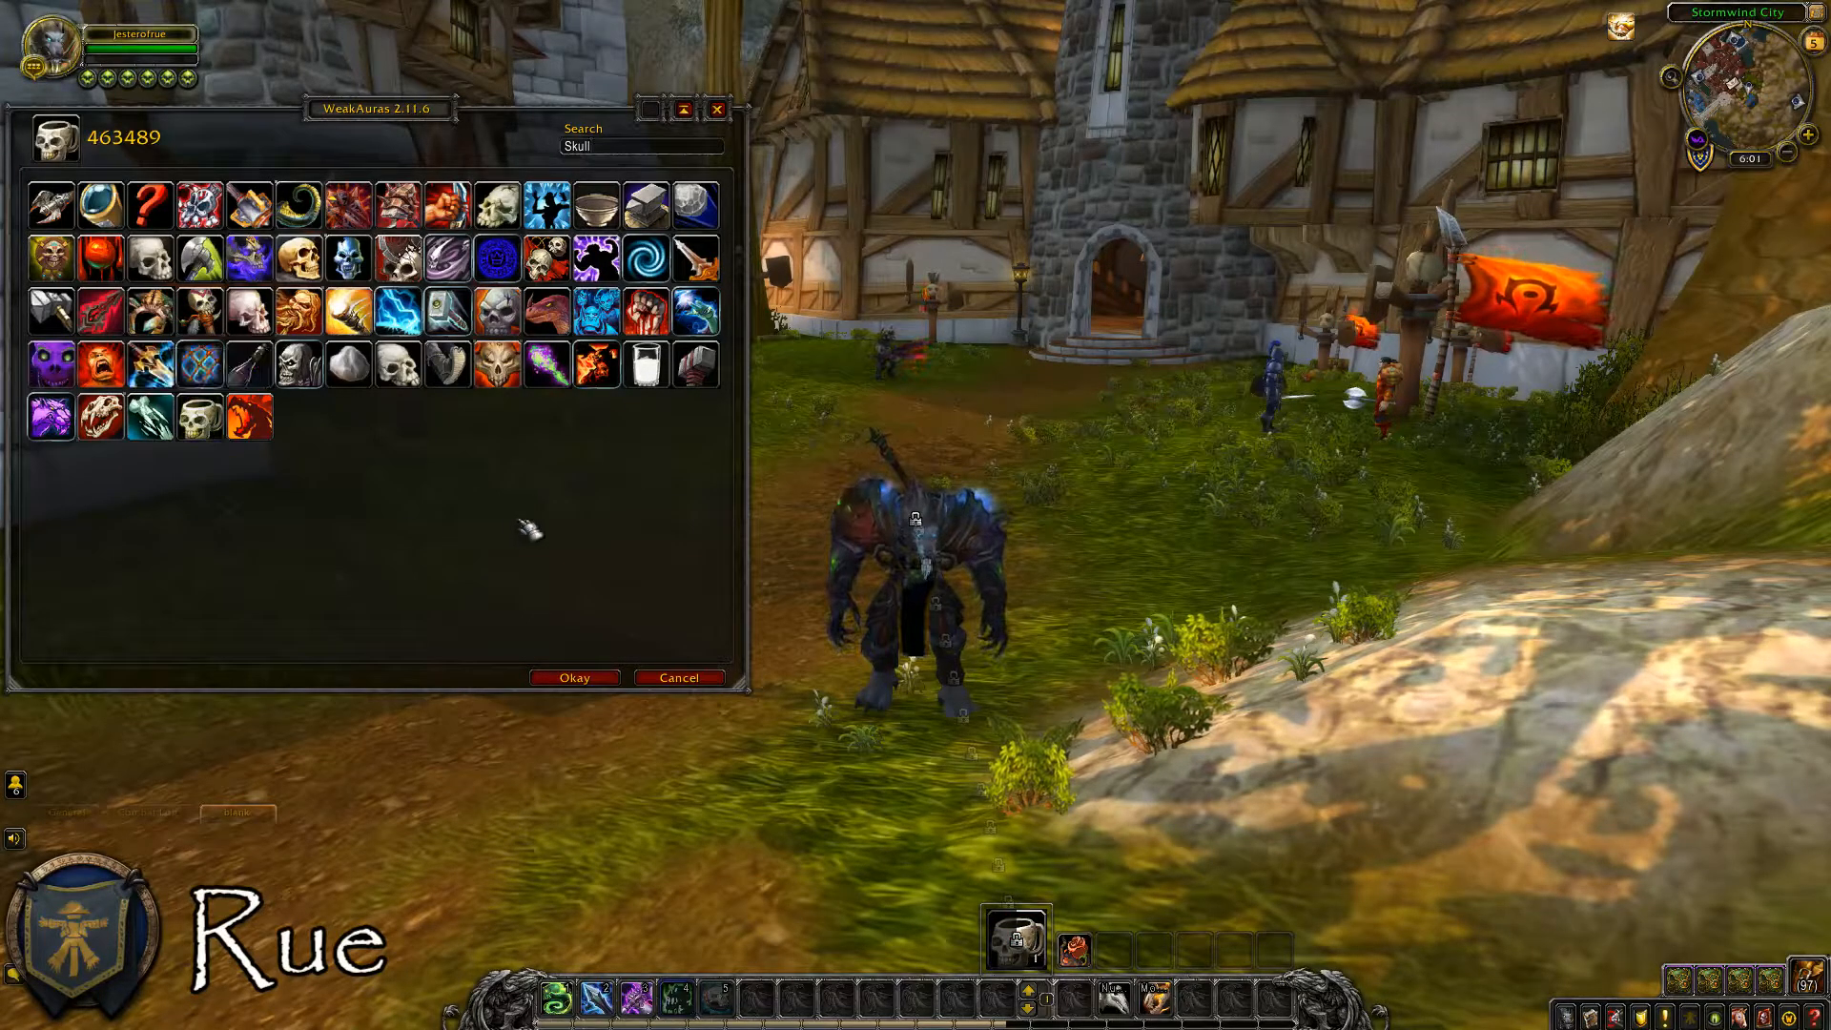
click(610, 678)
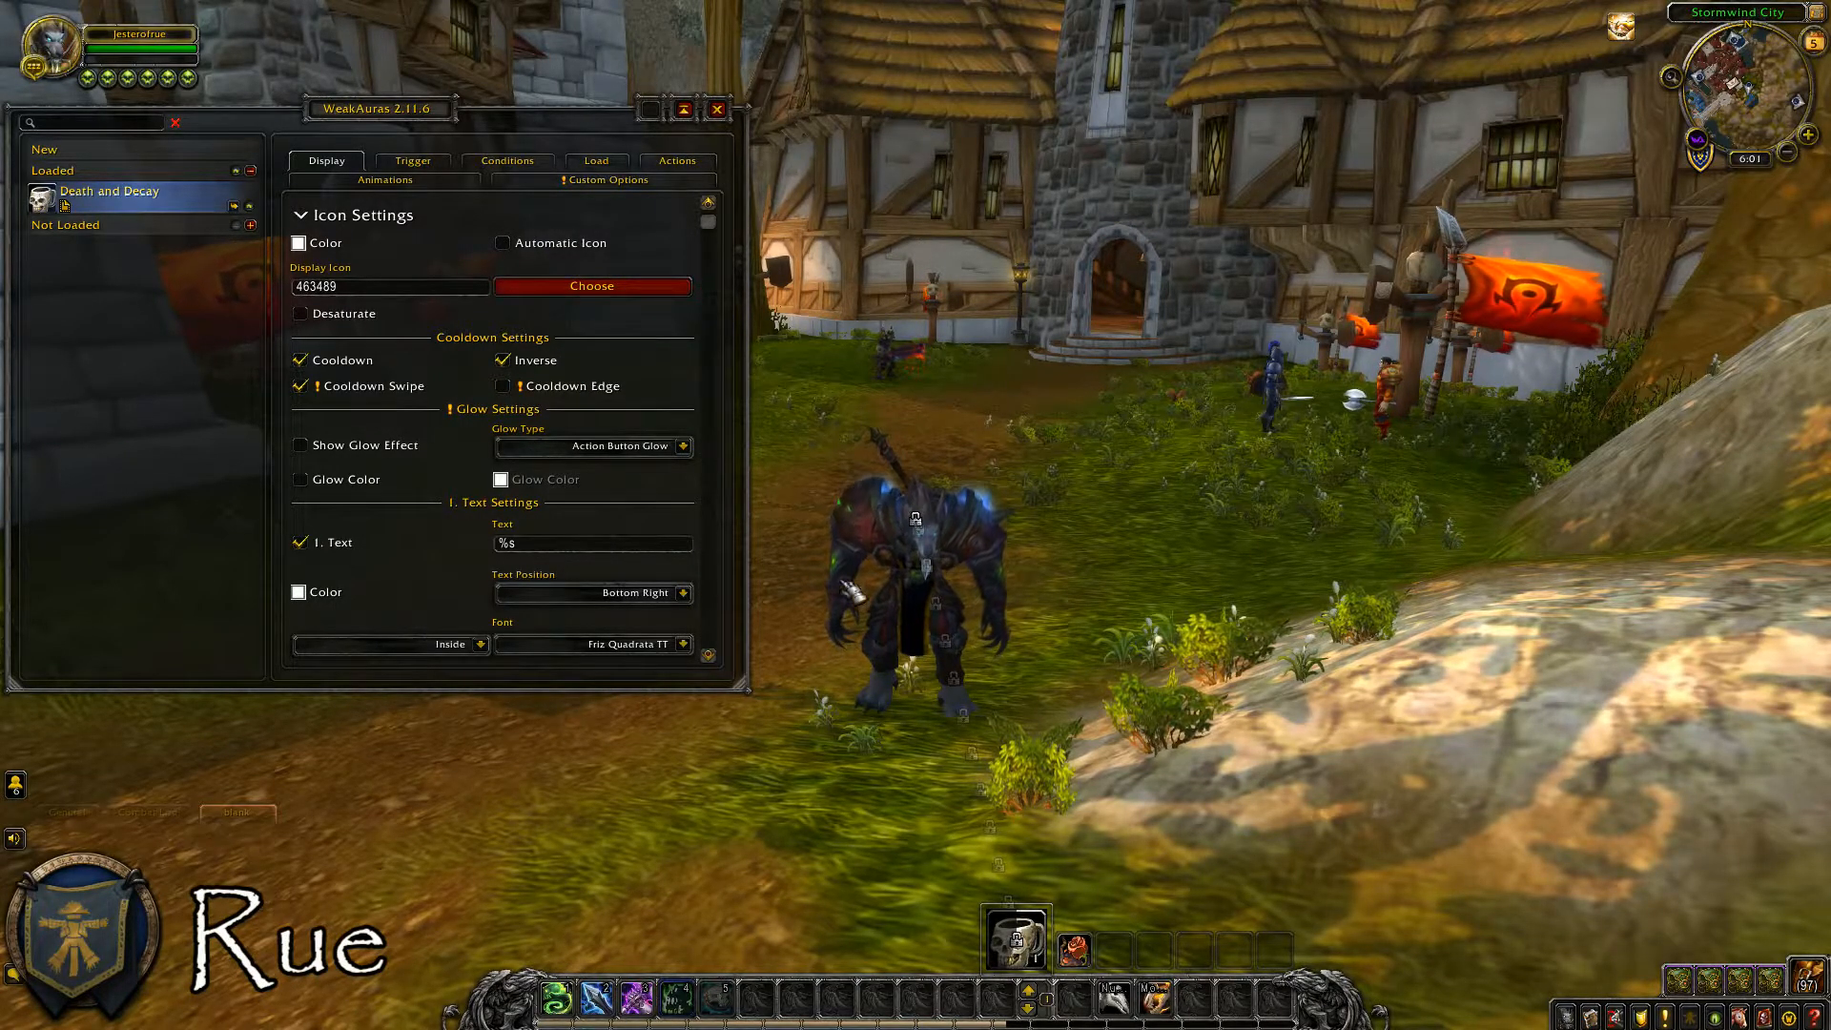
Try the Show Glow Effect option on the aura icon and turn it back off.
click(503, 359)
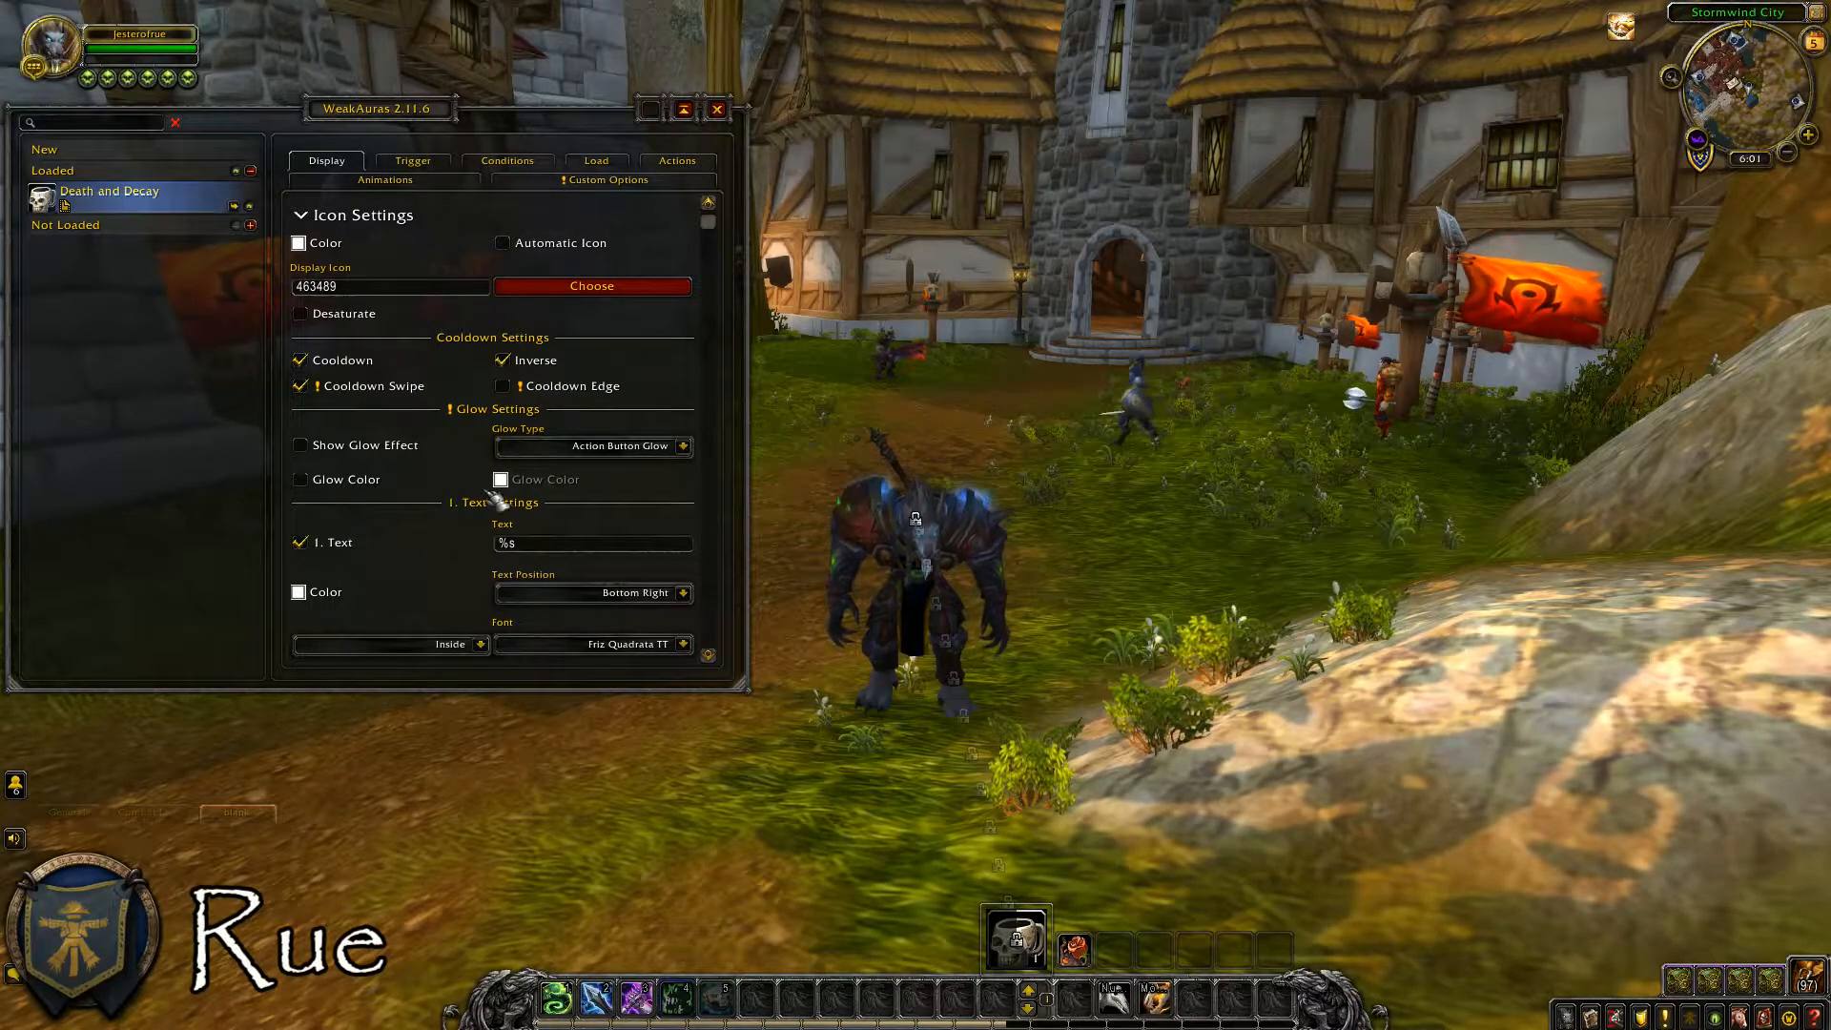
click(404, 456)
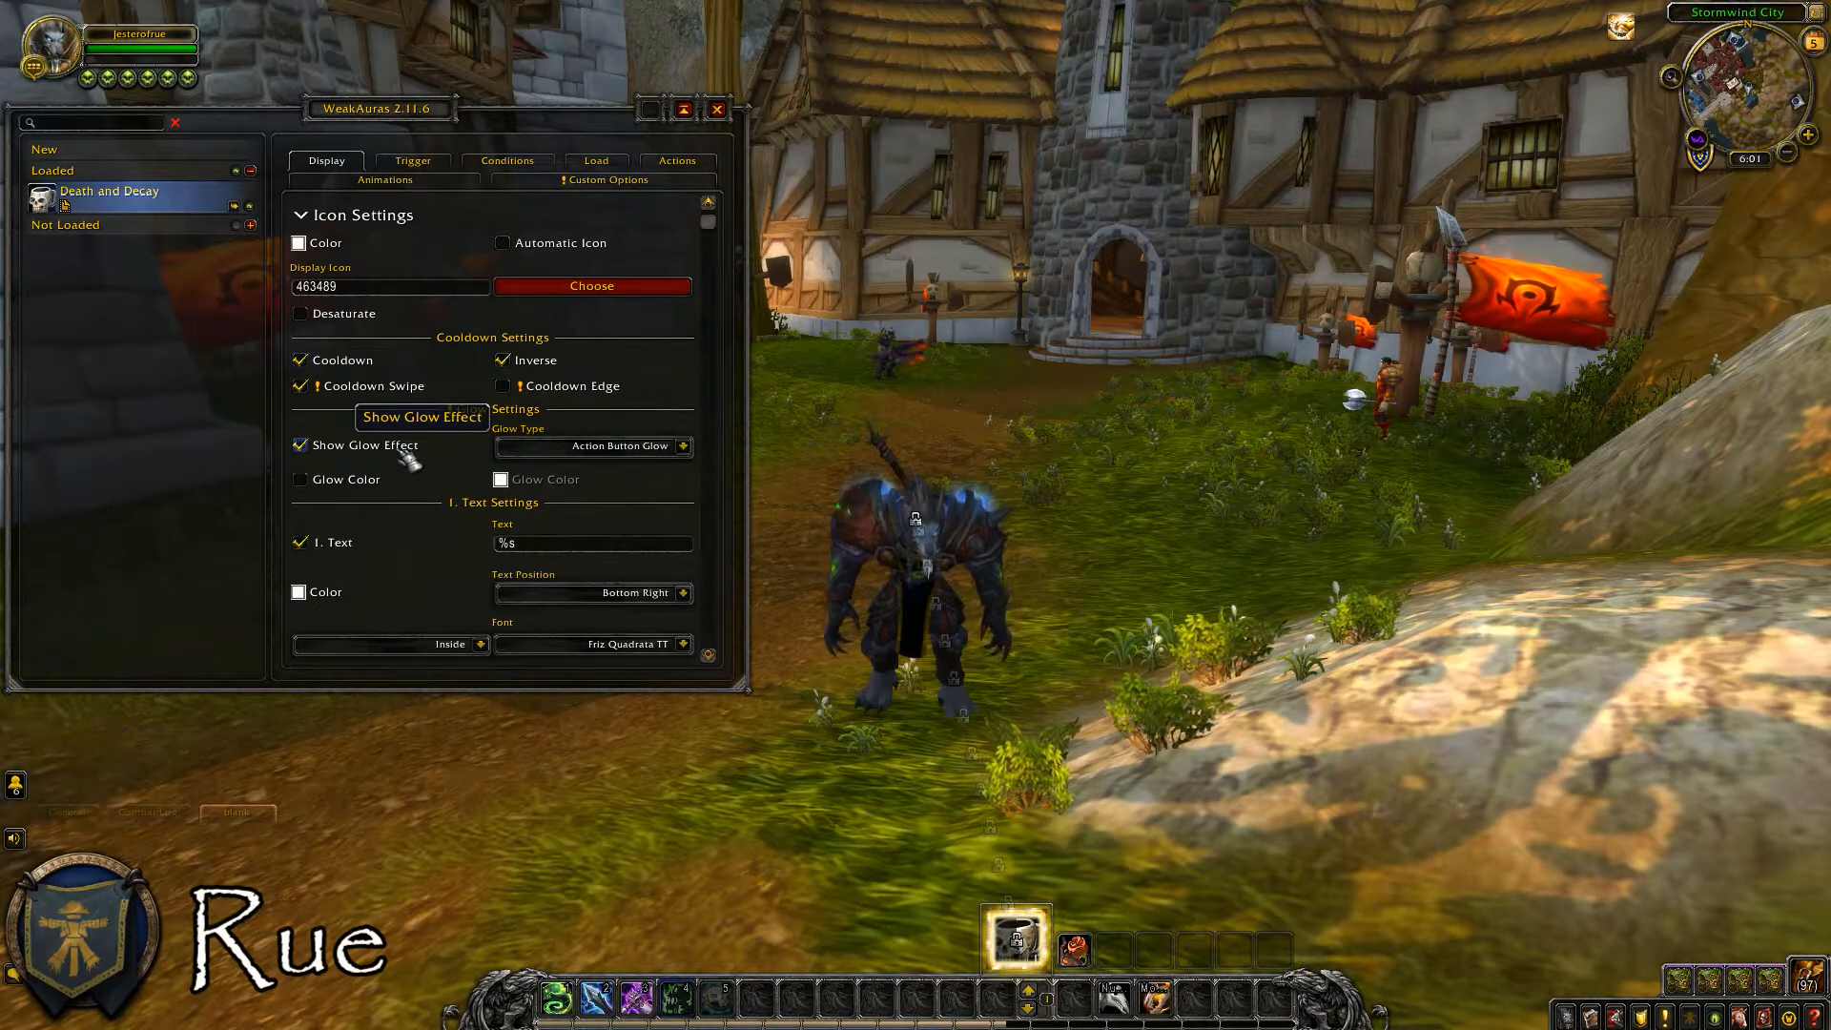
click(408, 460)
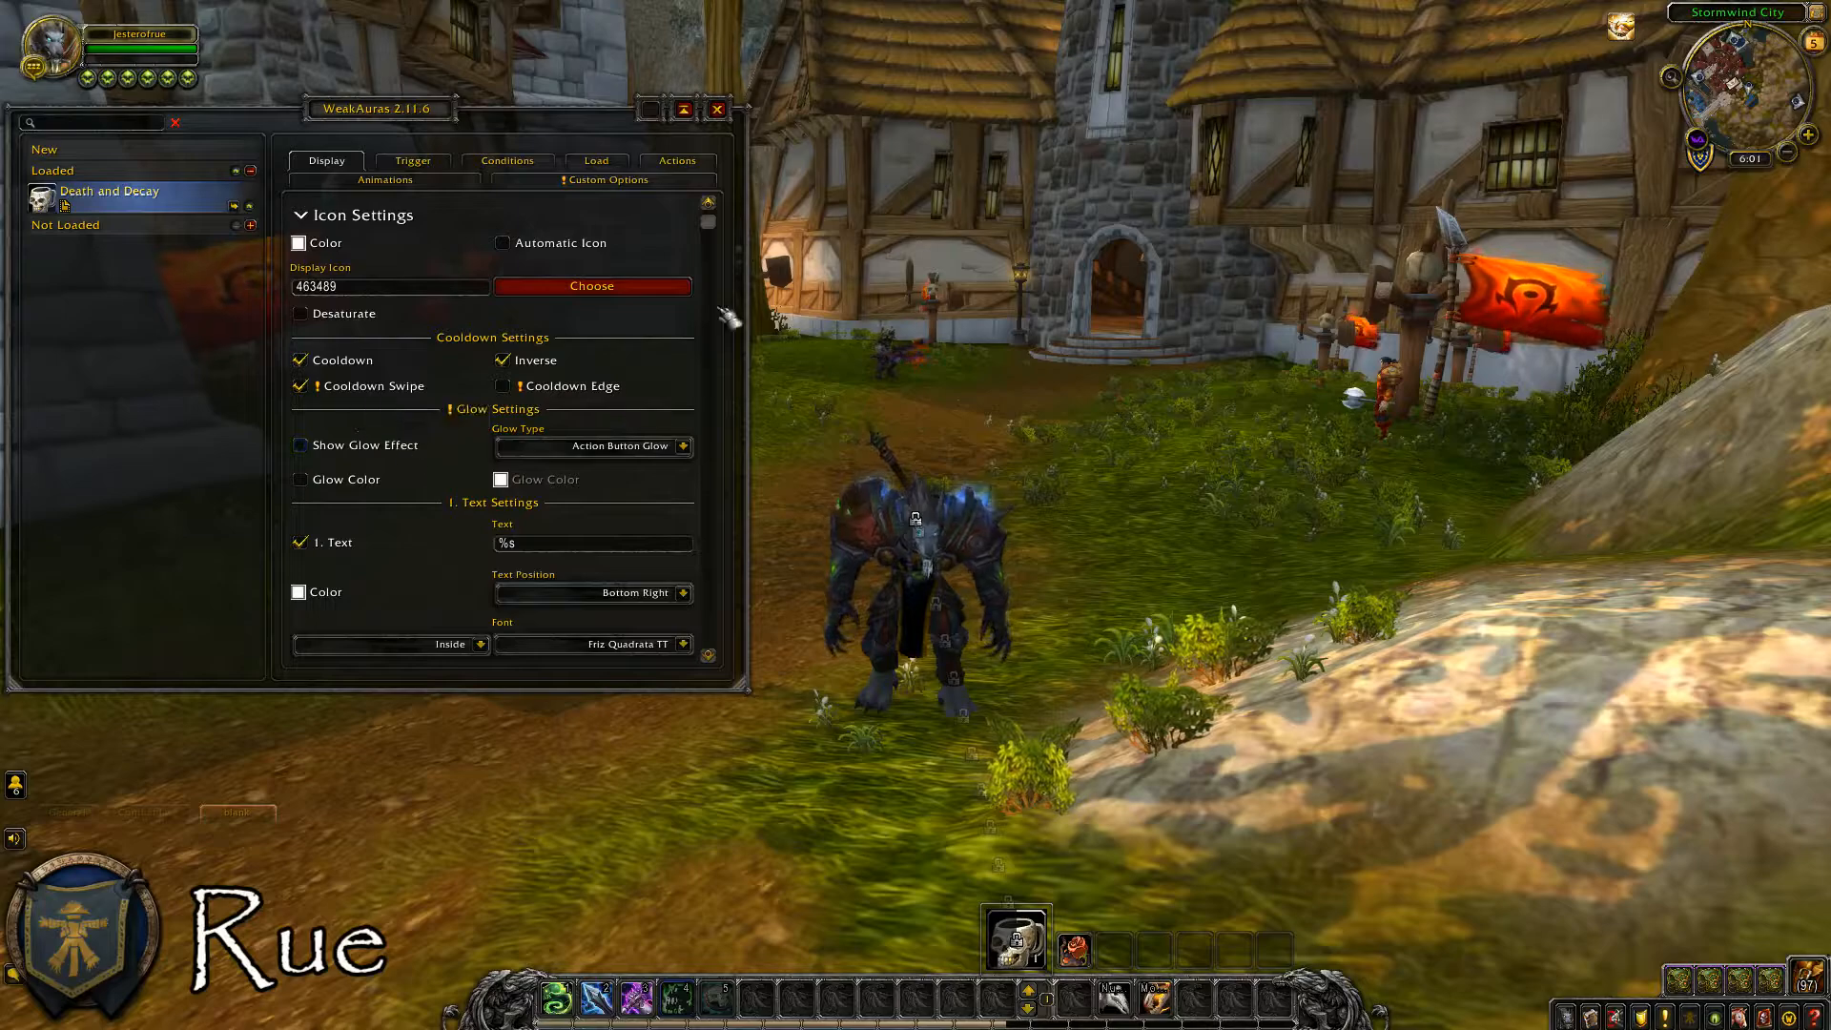
Set the aura's first text to %p and its Remaining Time Precision to 12.
drag(711, 227, 752, 503)
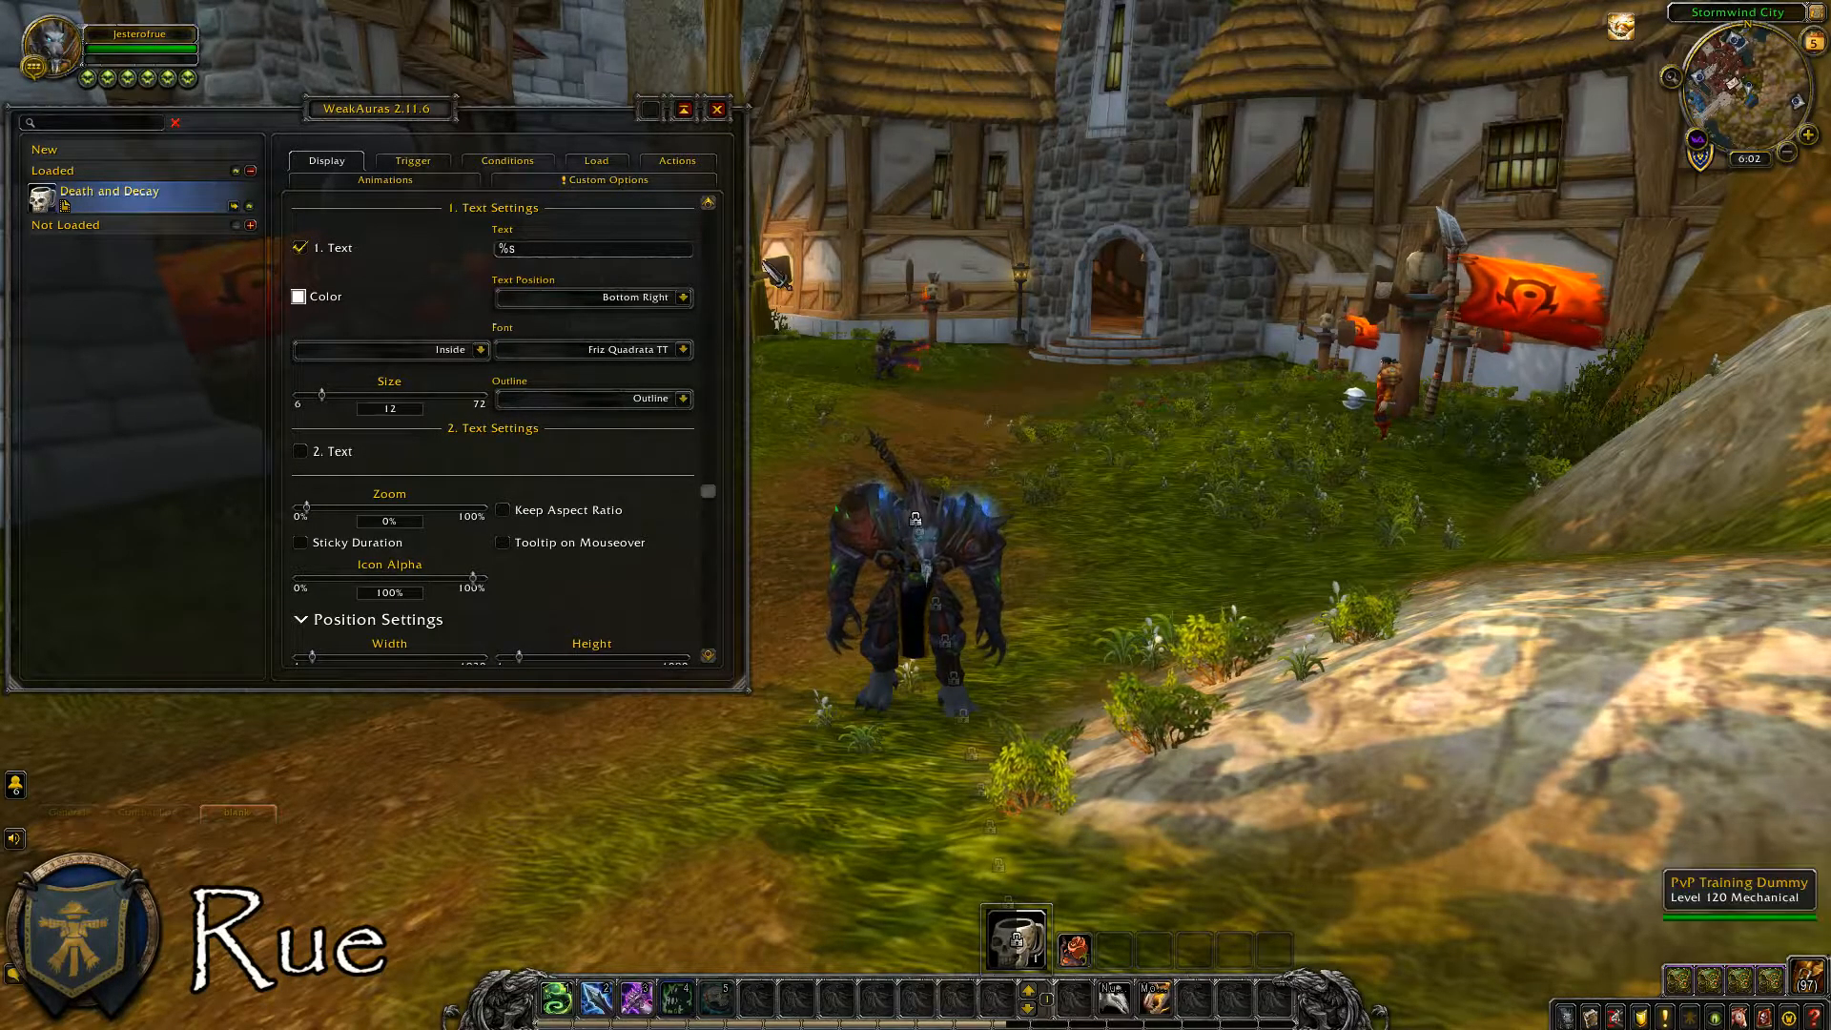
mouse_move(700, 255)
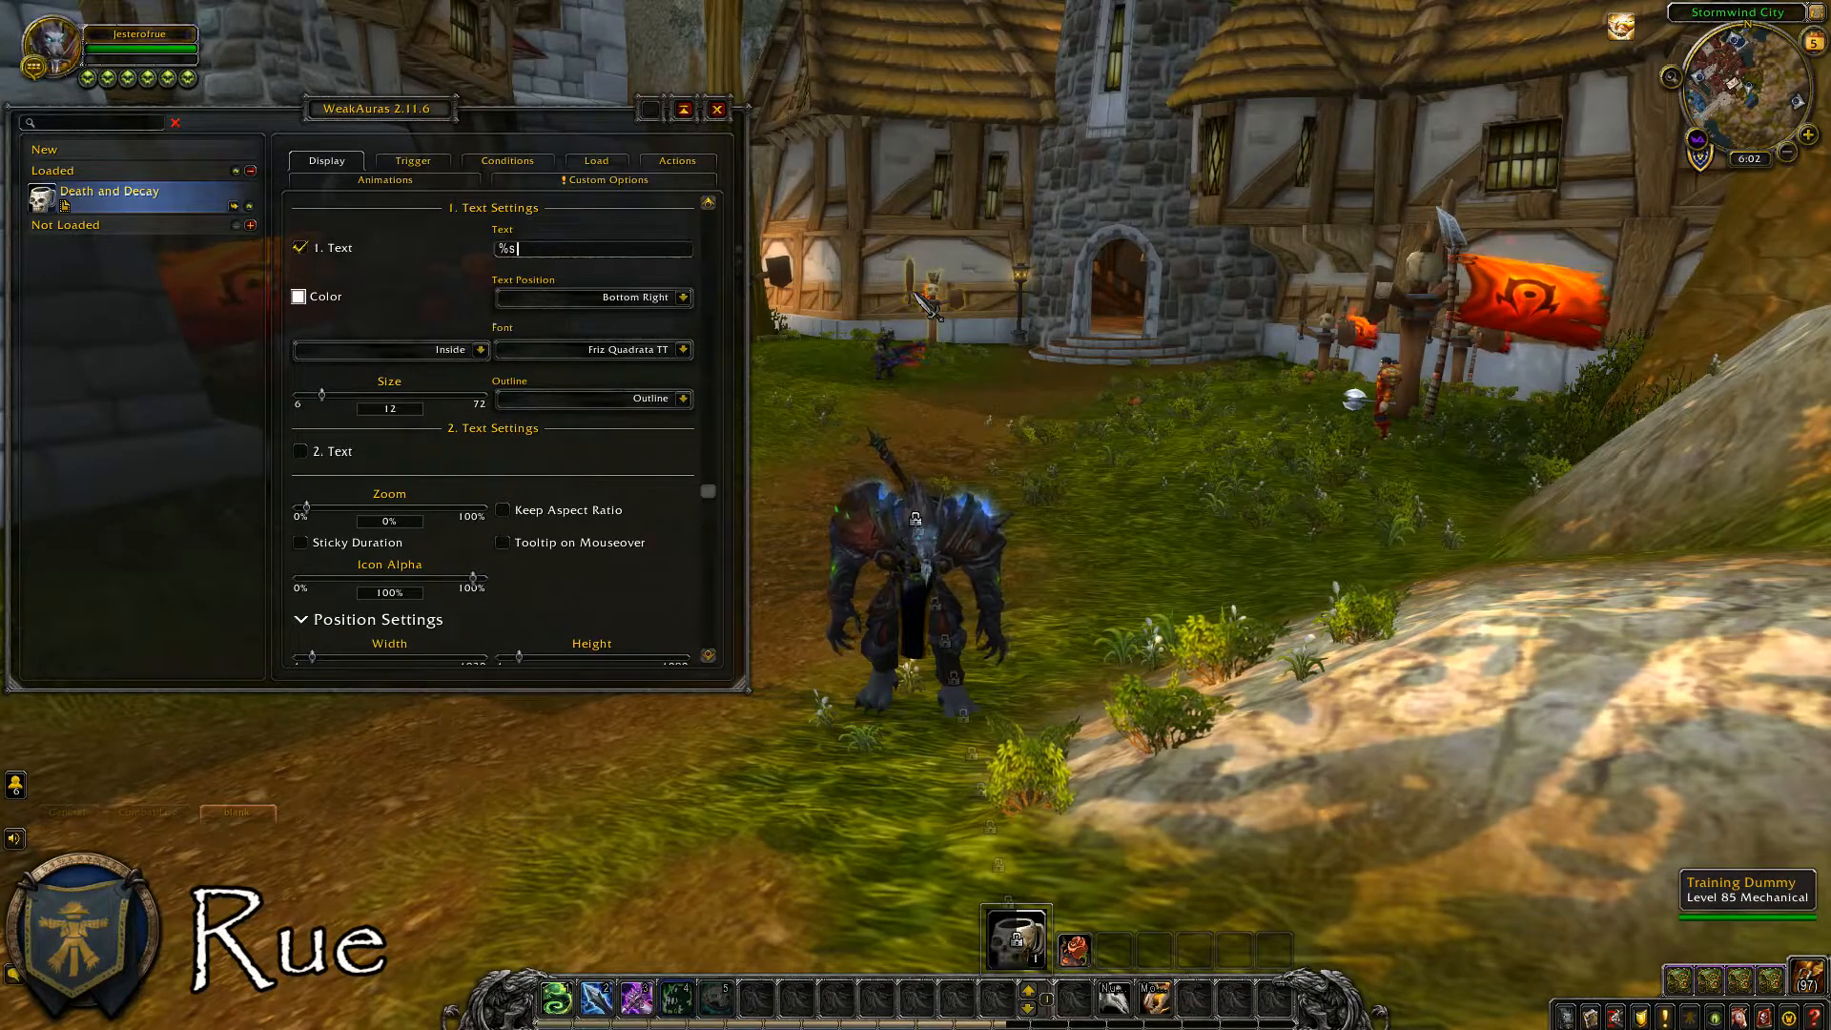
key(BackSpace)
text(p)
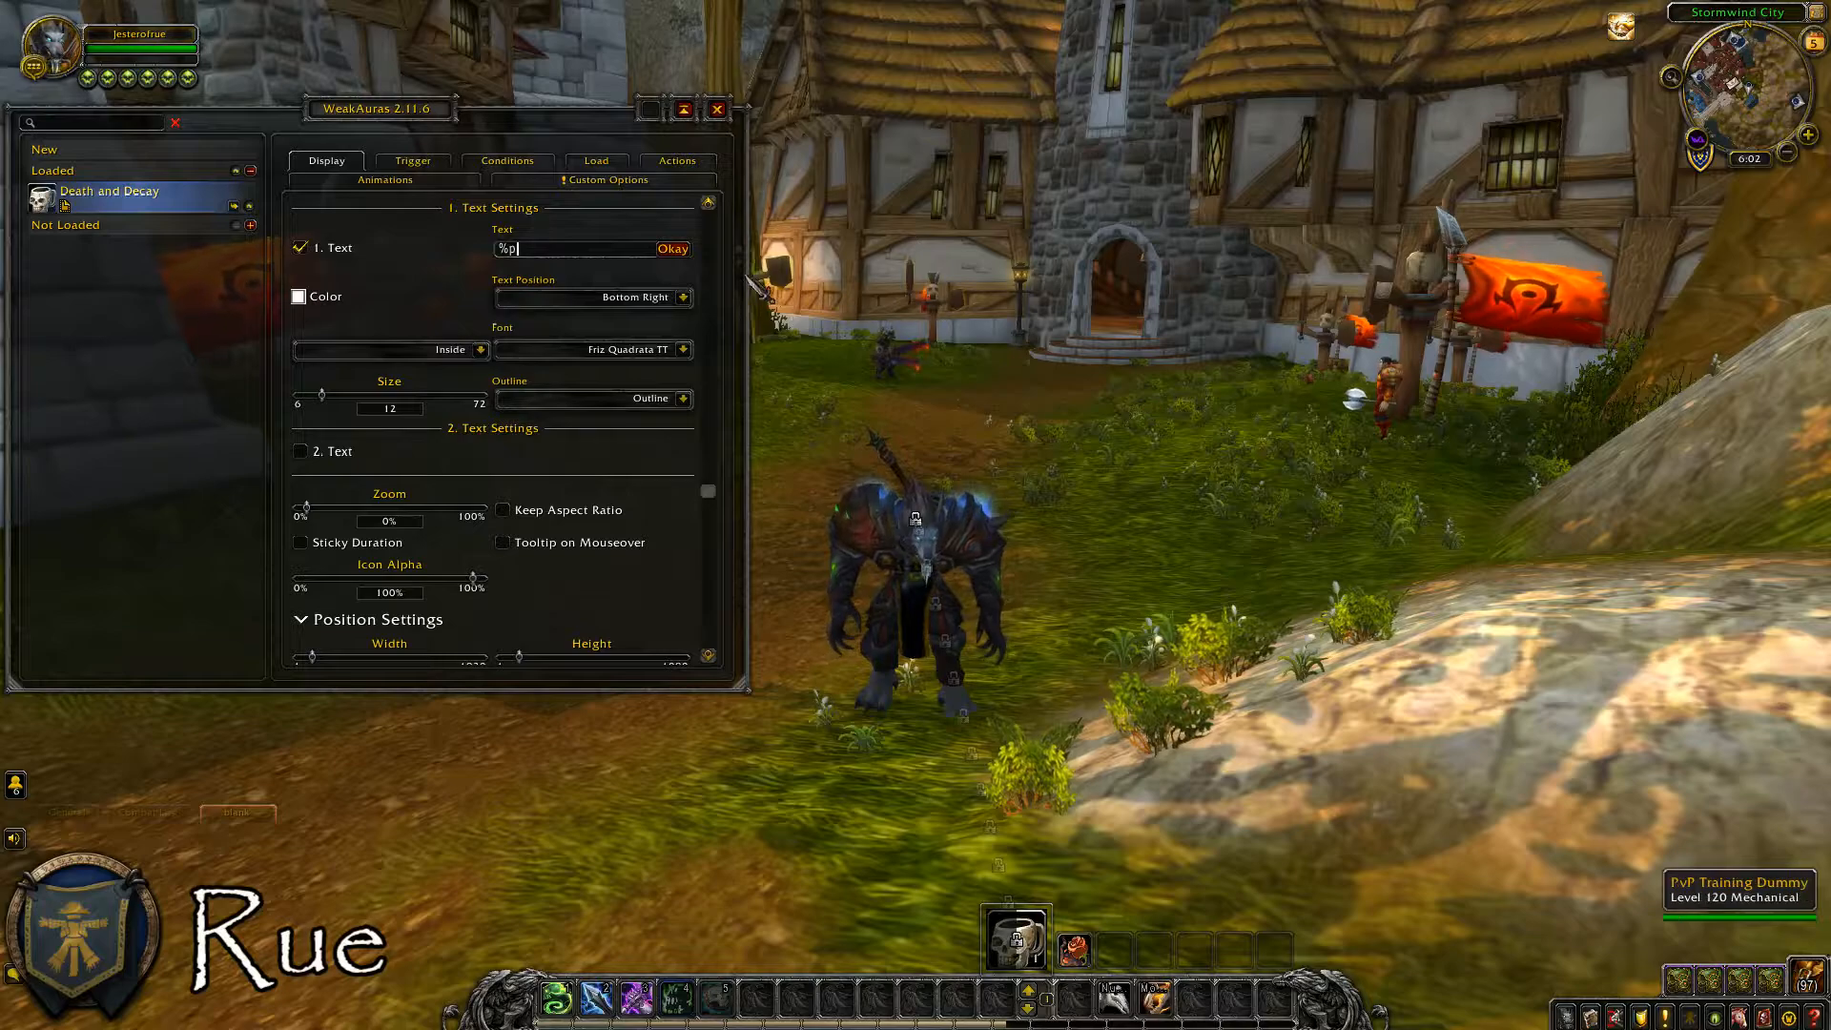
key(Return)
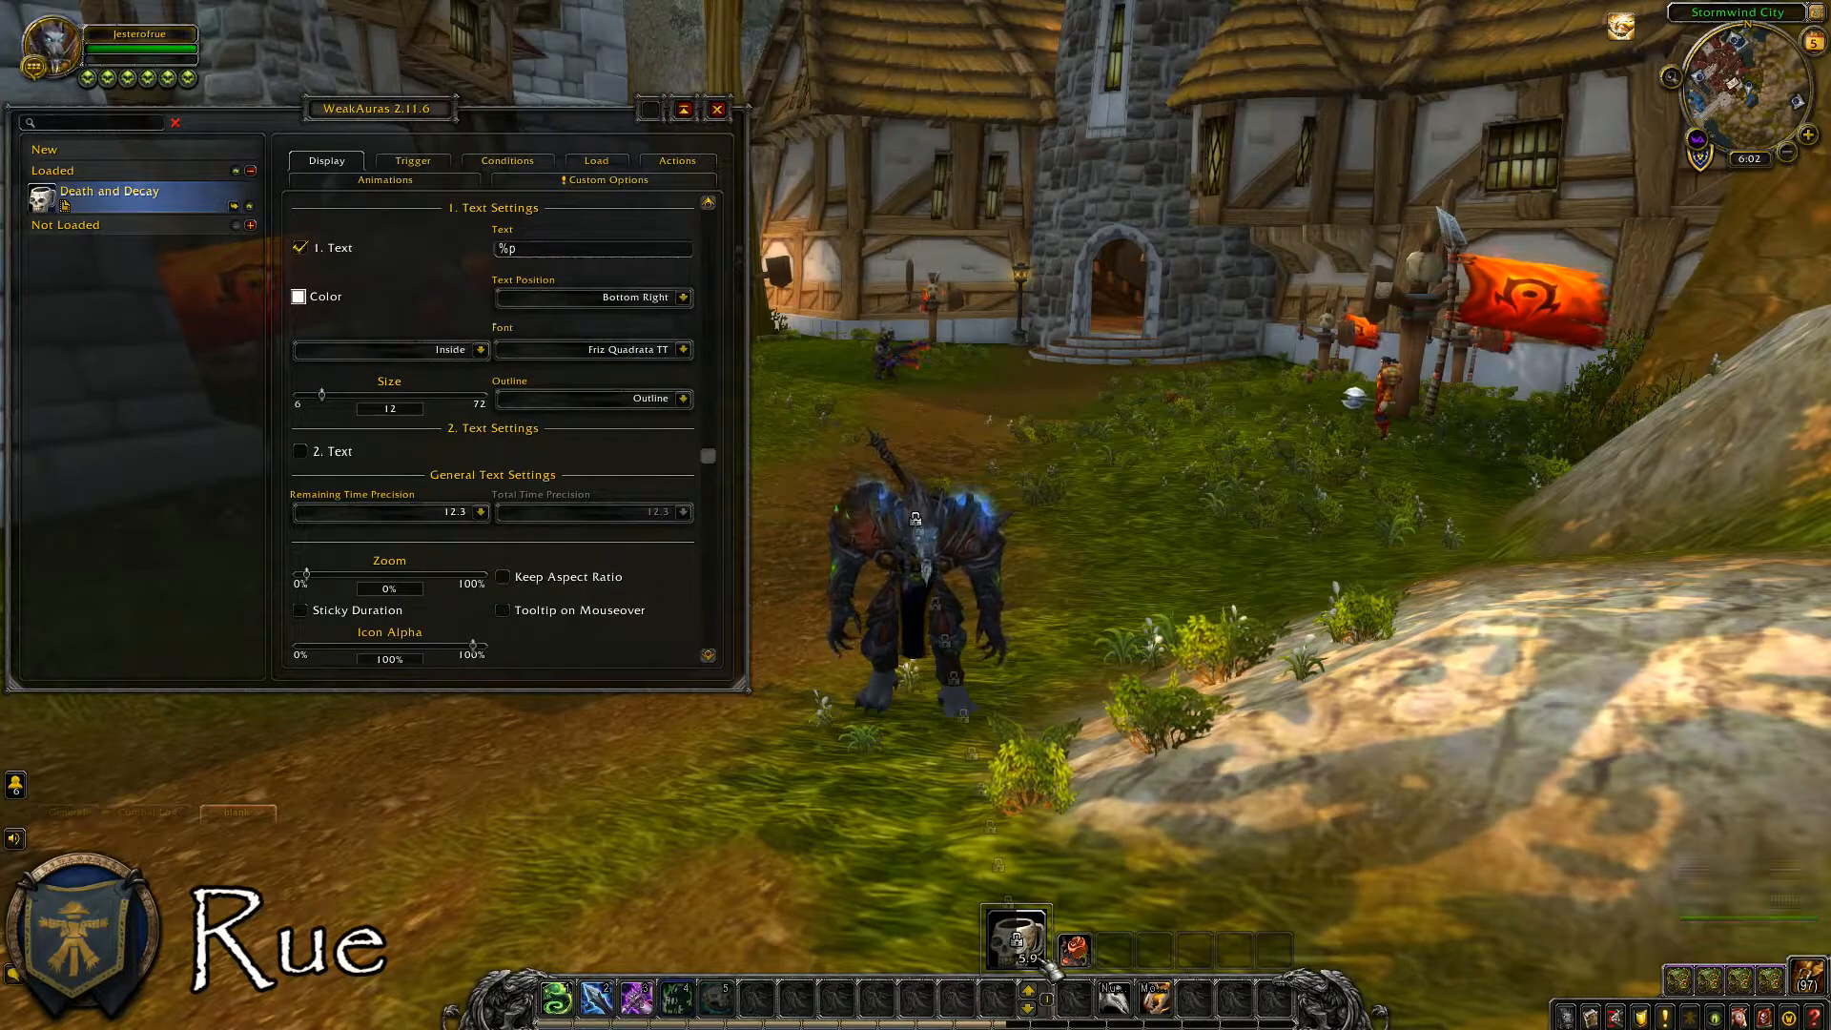
click(483, 512)
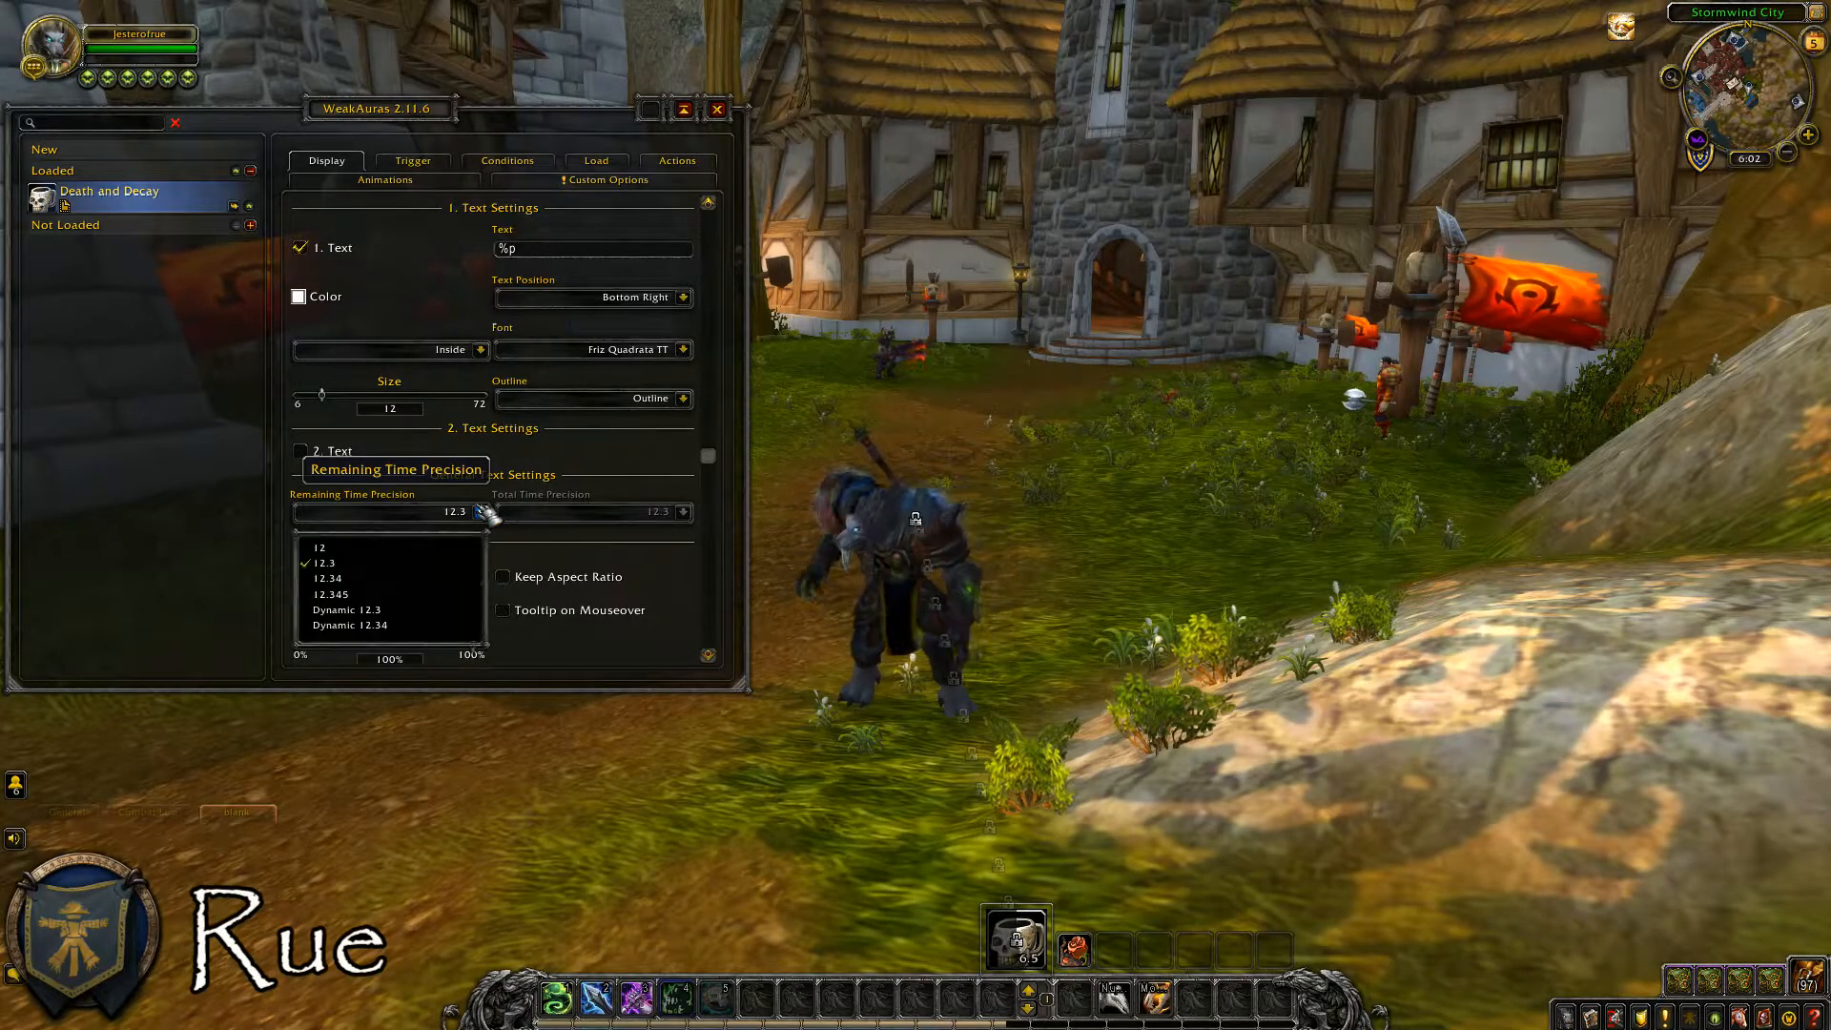
click(422, 546)
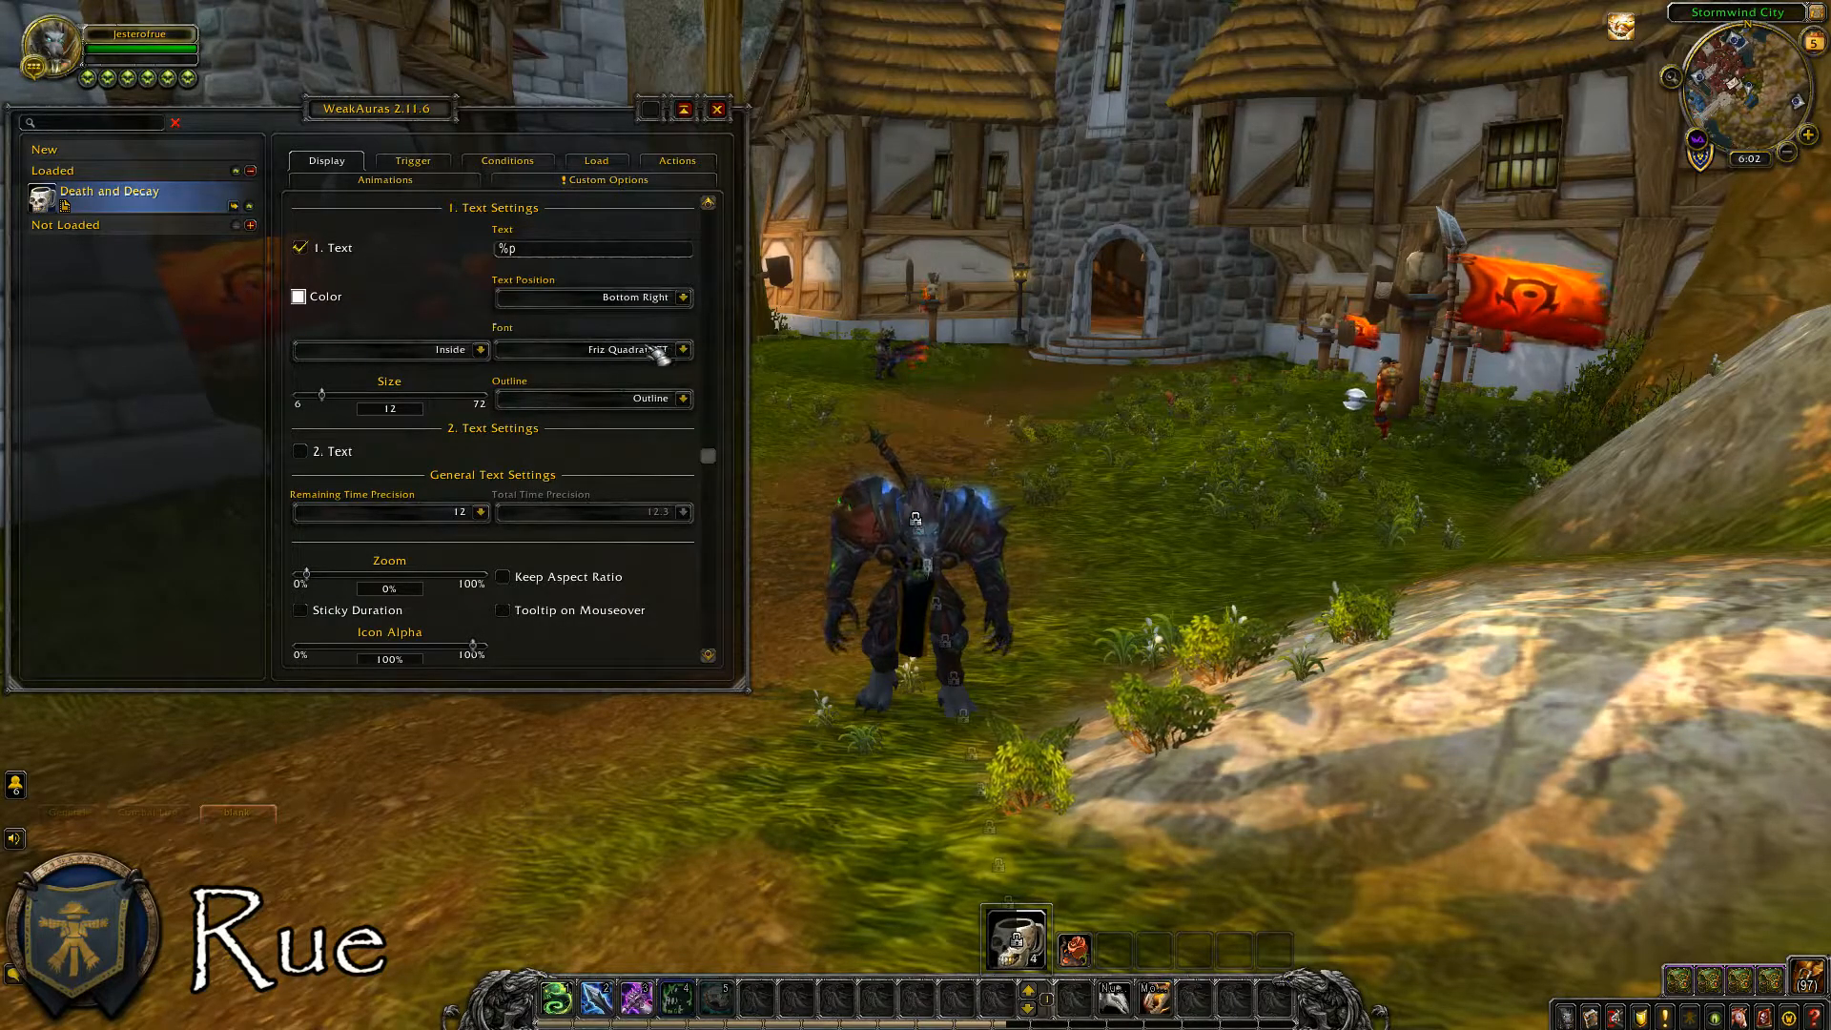
Position the first text at Center and set its font to Fira Mono Medium with Thick Outline.
click(683, 296)
click(597, 380)
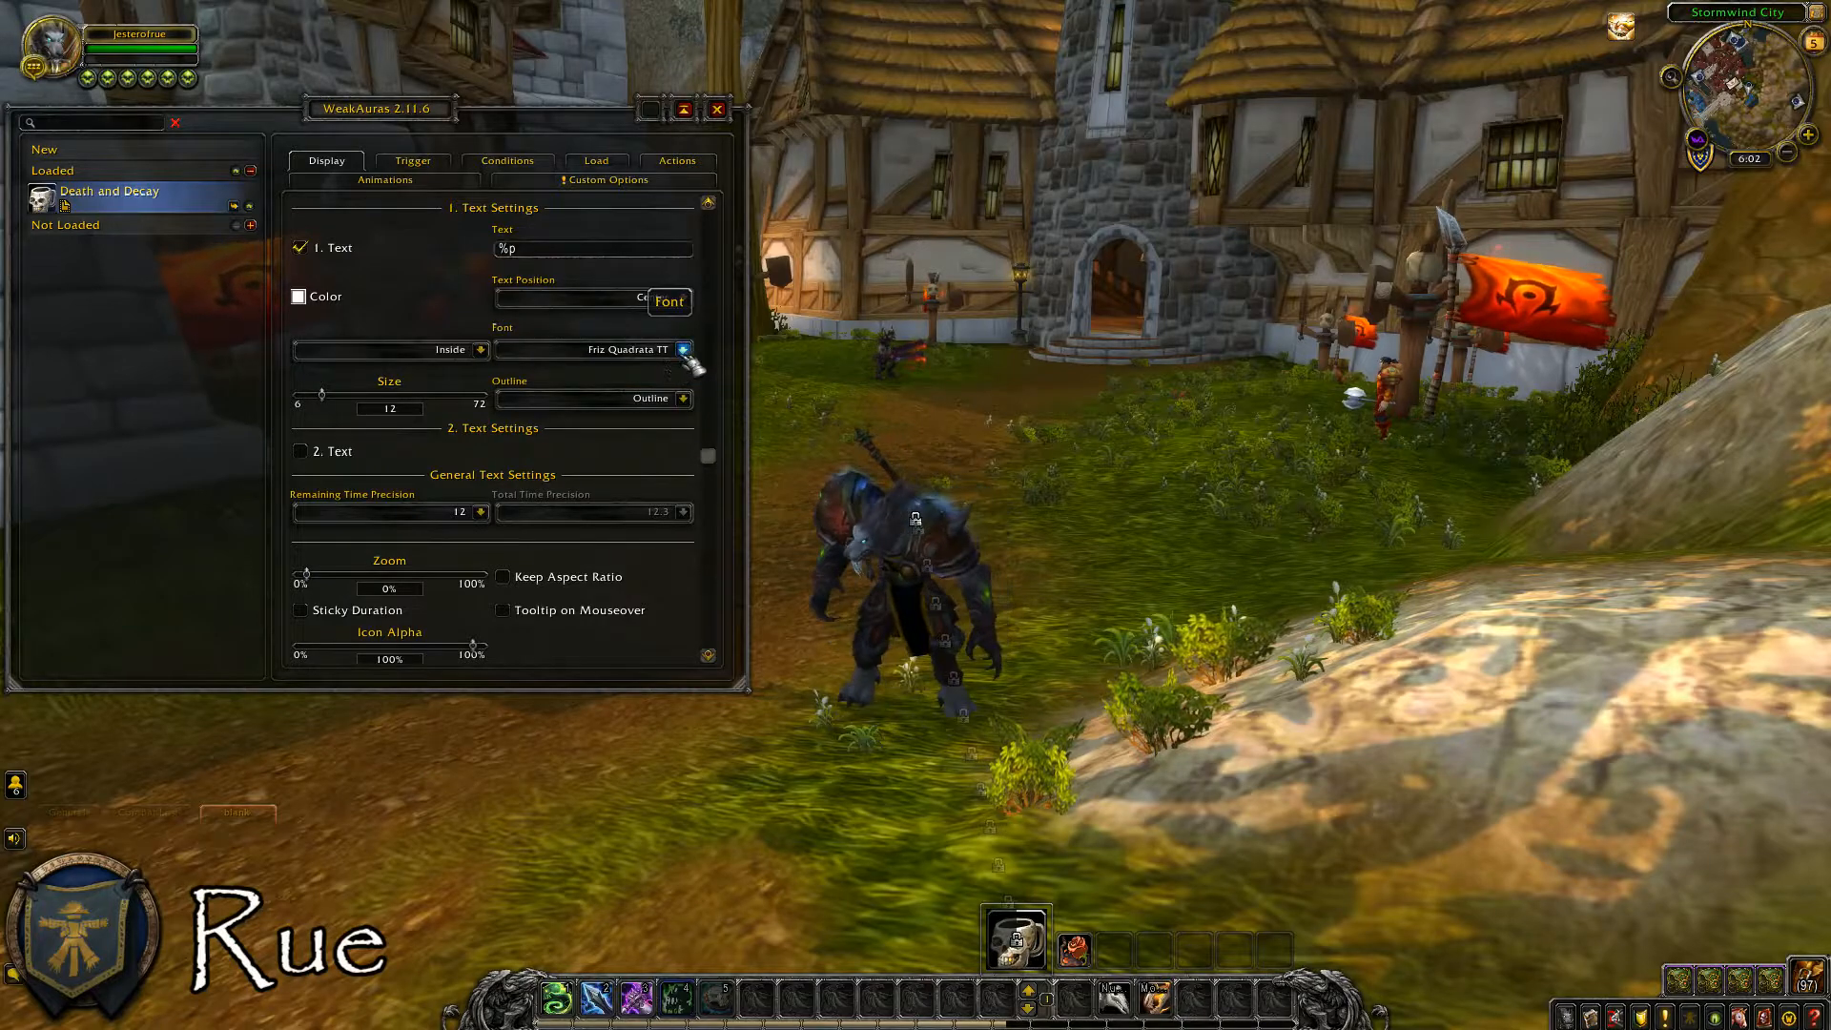
click(683, 350)
click(592, 487)
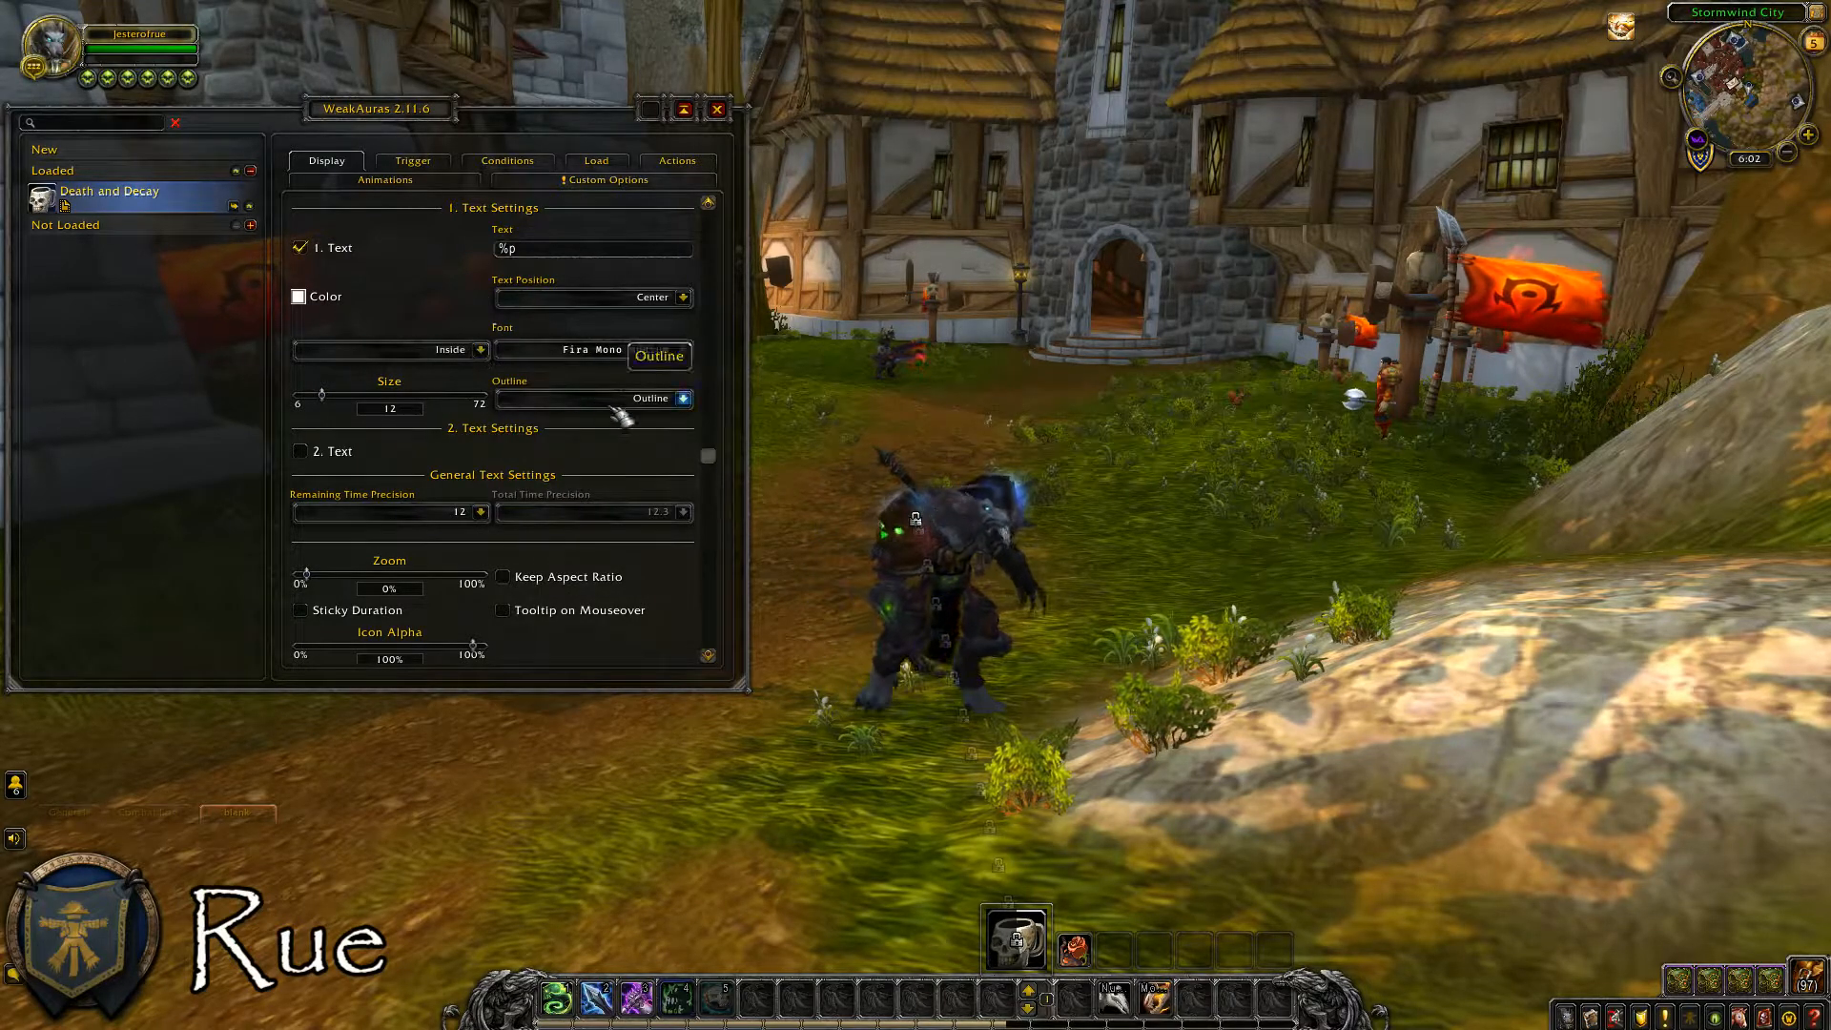
click(658, 399)
click(591, 517)
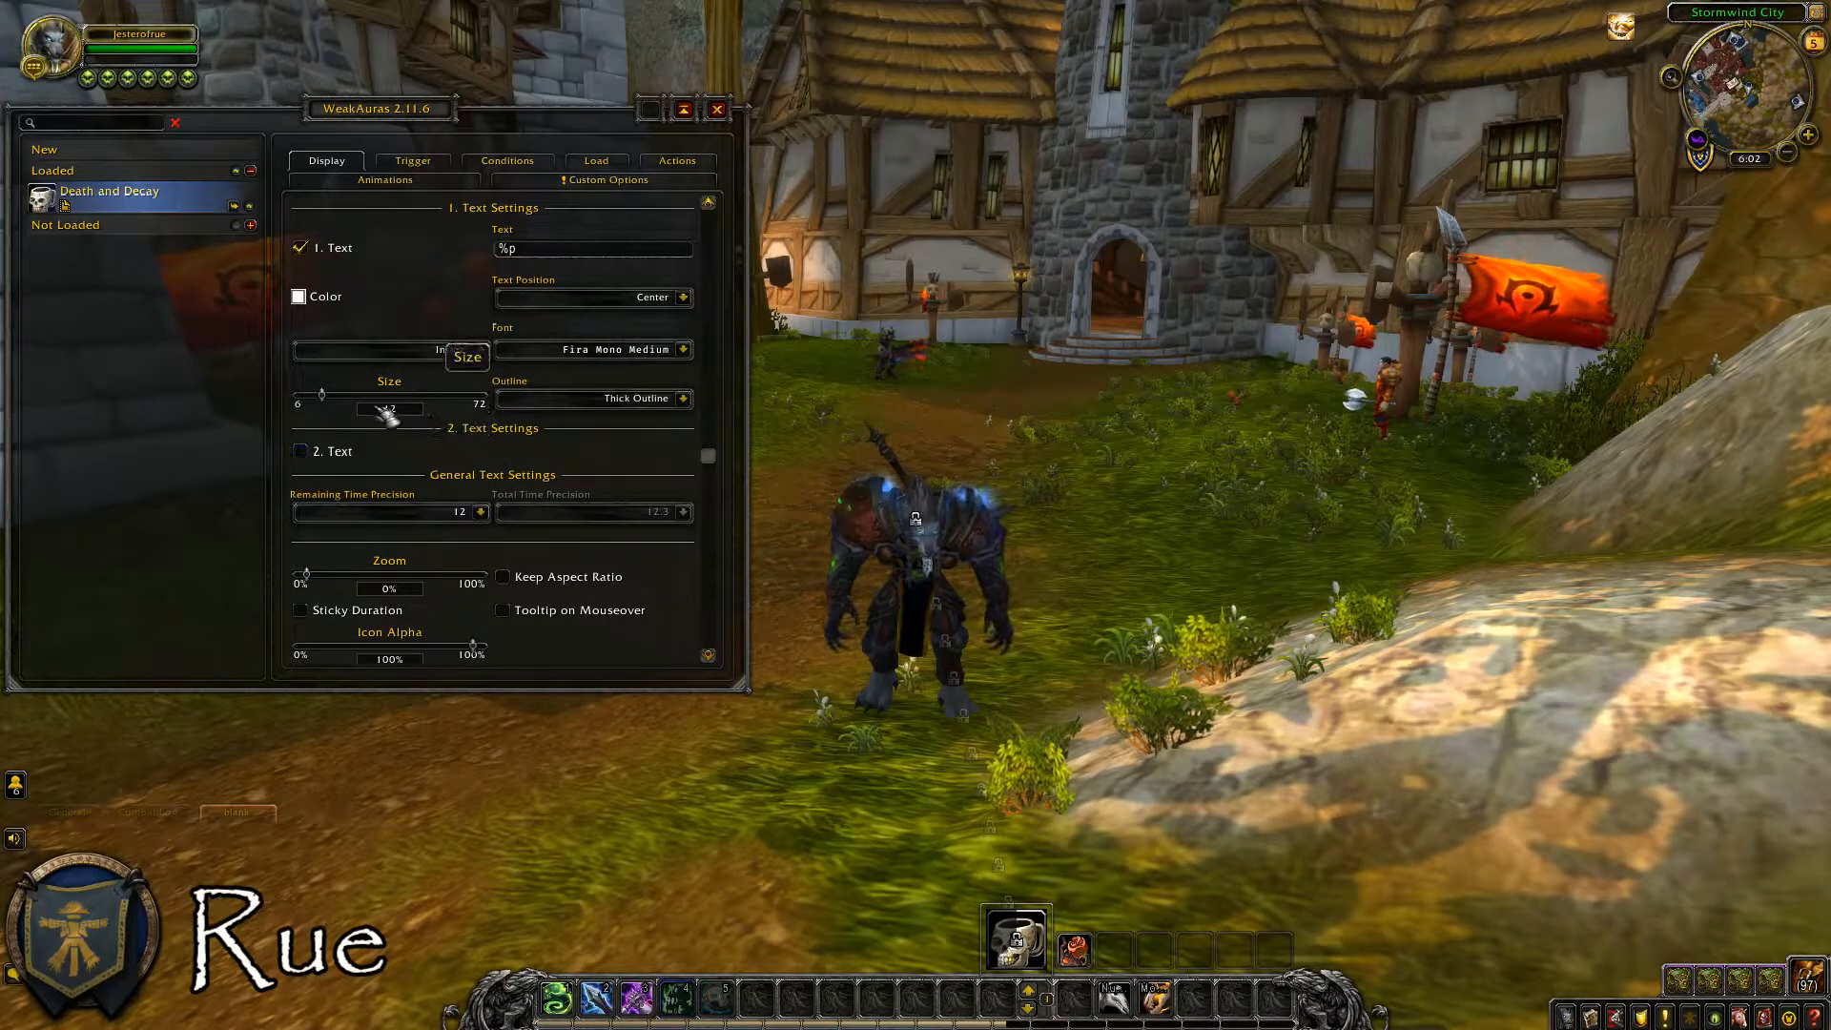
Set the first text's size to 48 and its color to yellow.
click(389, 411)
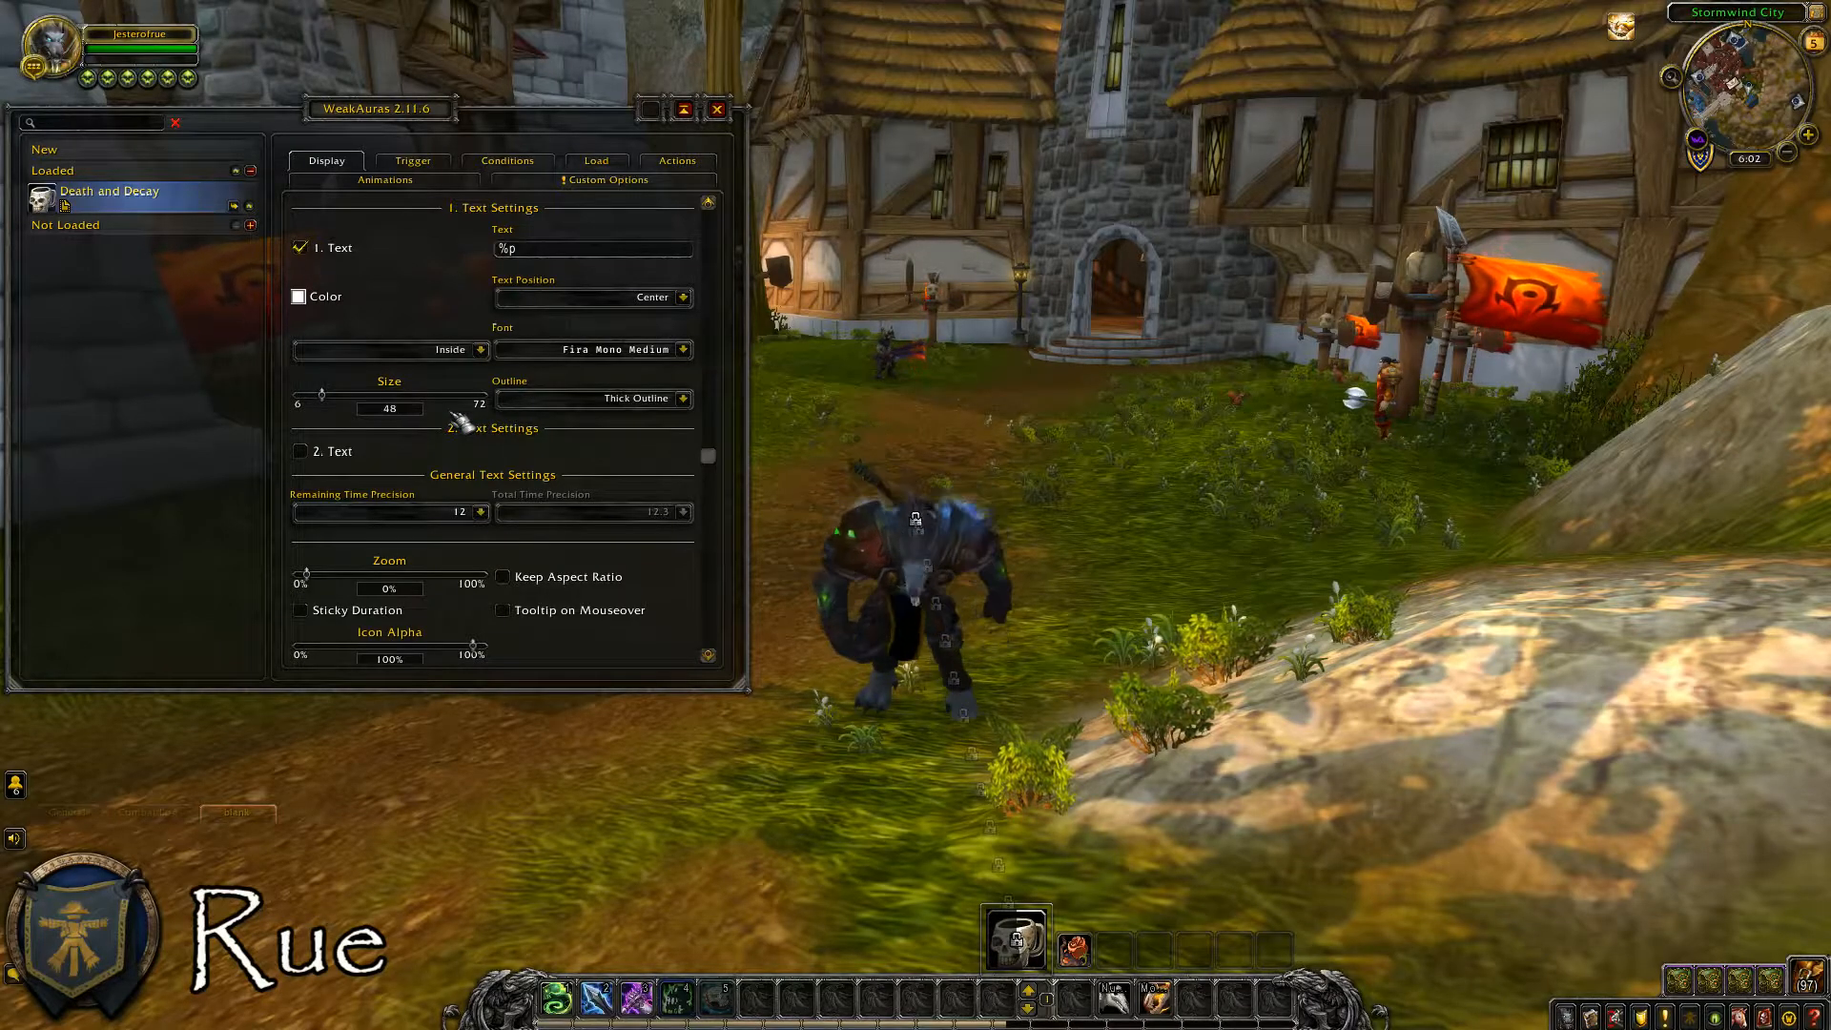
text(48)
key(Return)
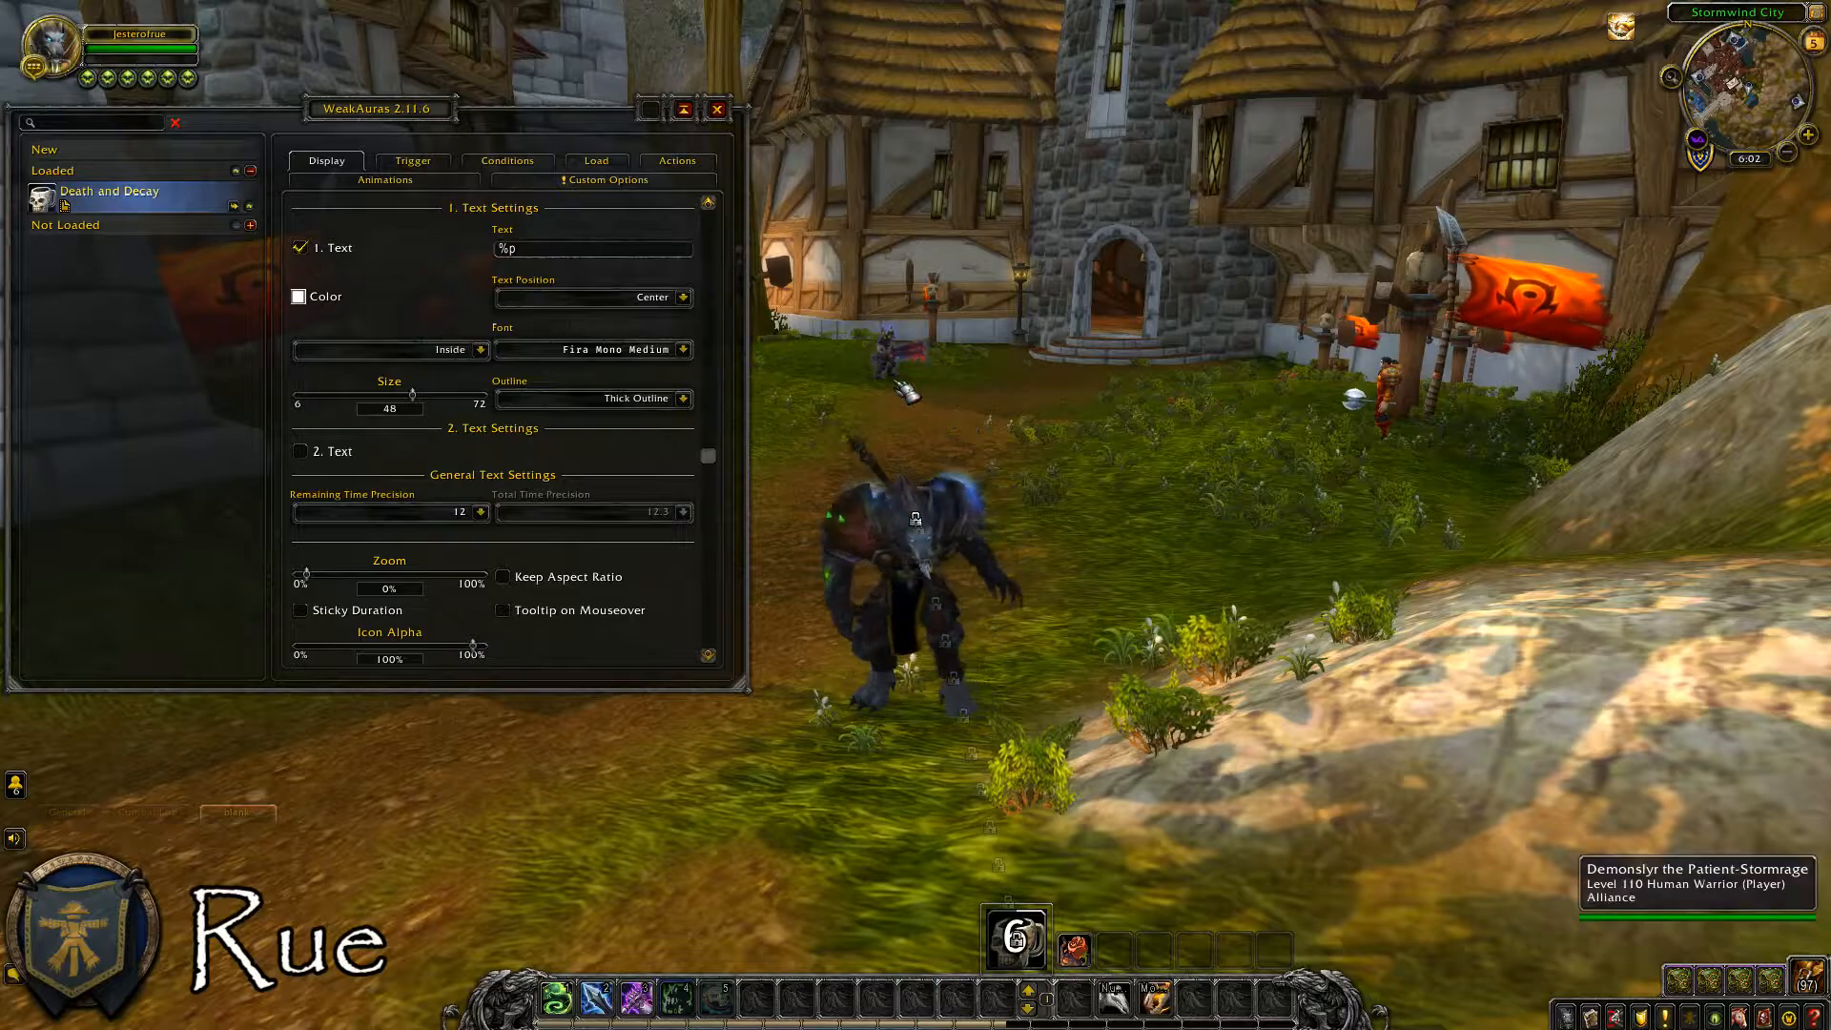
click(298, 295)
click(796, 550)
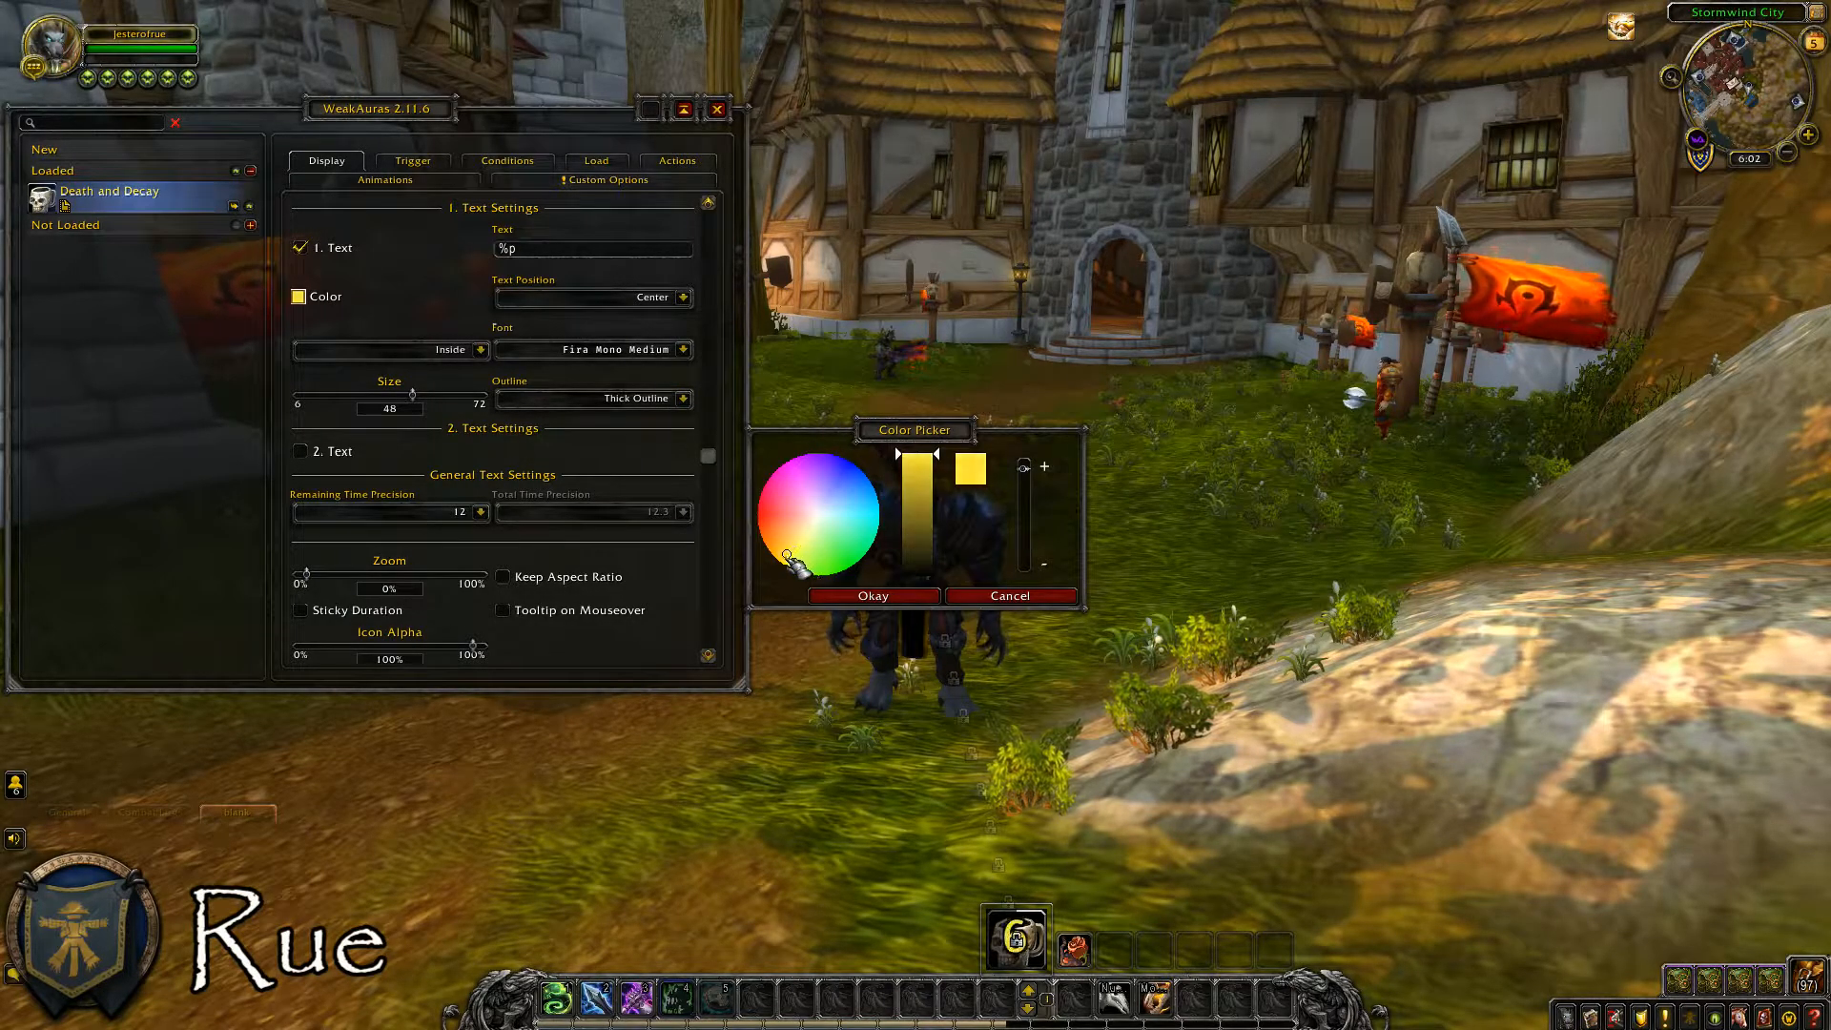
click(903, 596)
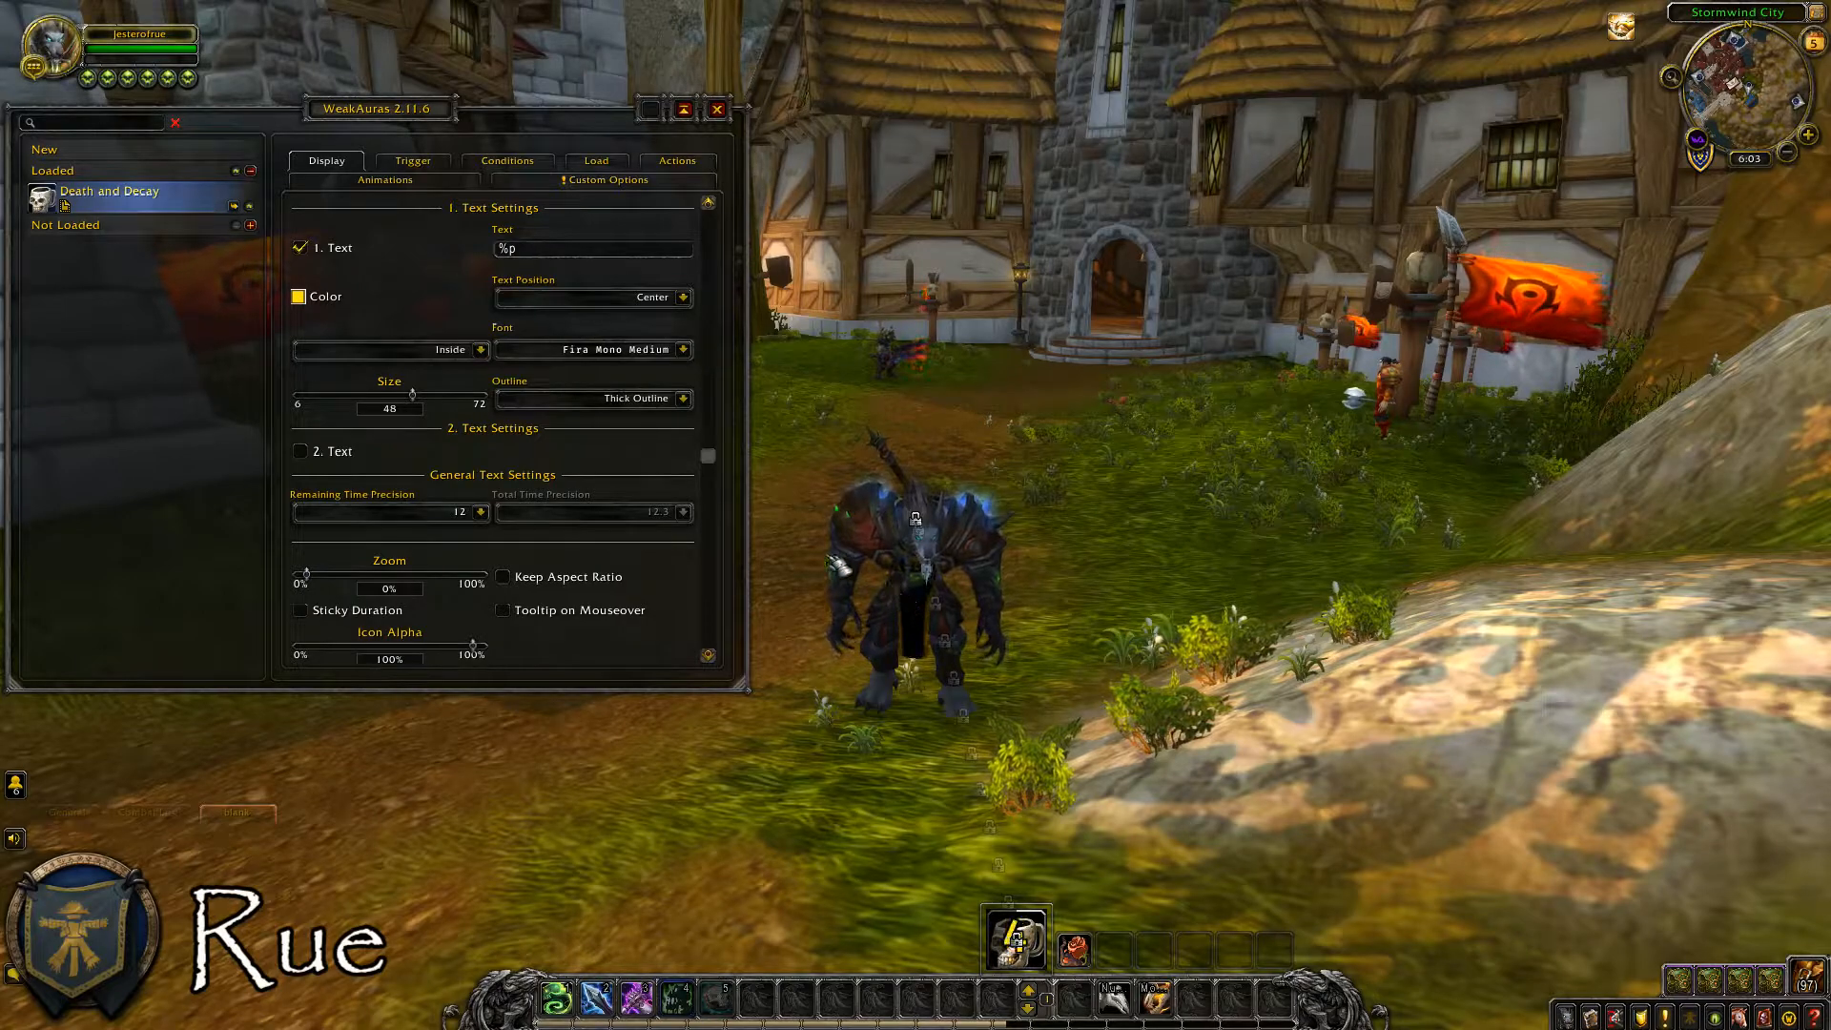
Set the Death and Decay icon's Zoom to 30%.
drag(711, 456, 729, 591)
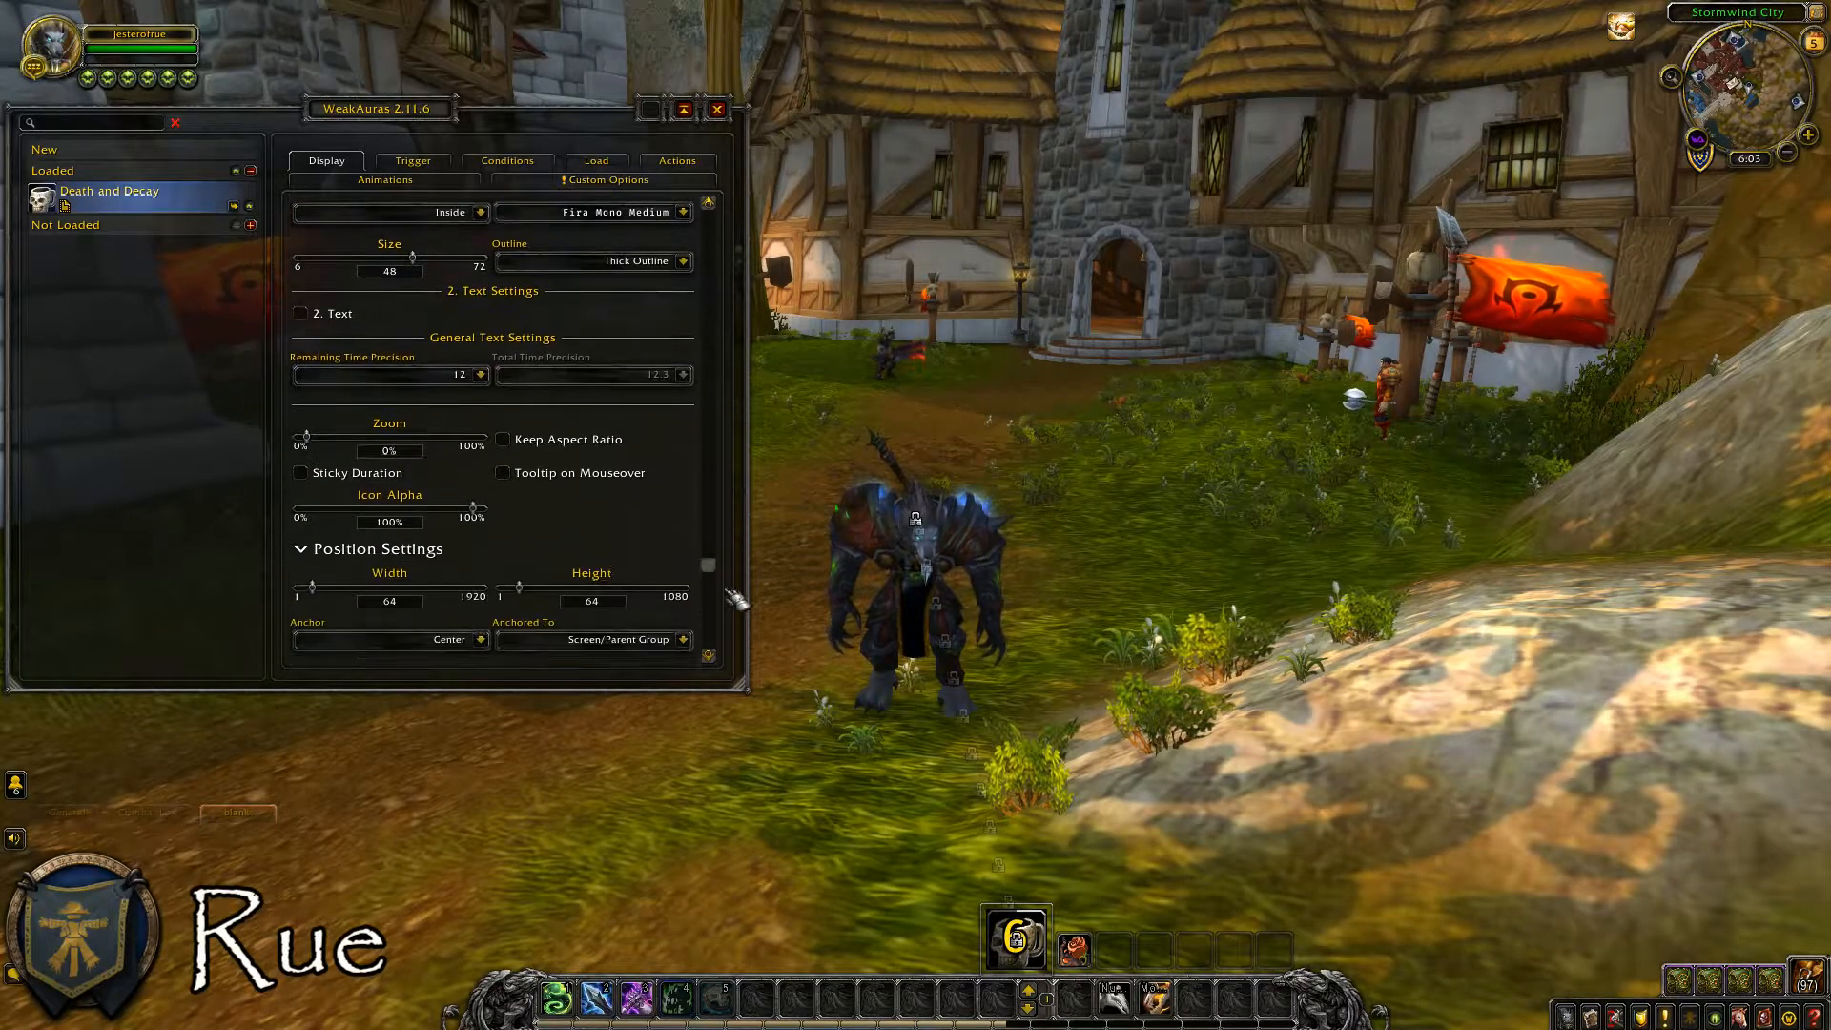
scroll(734, 599, down, 2)
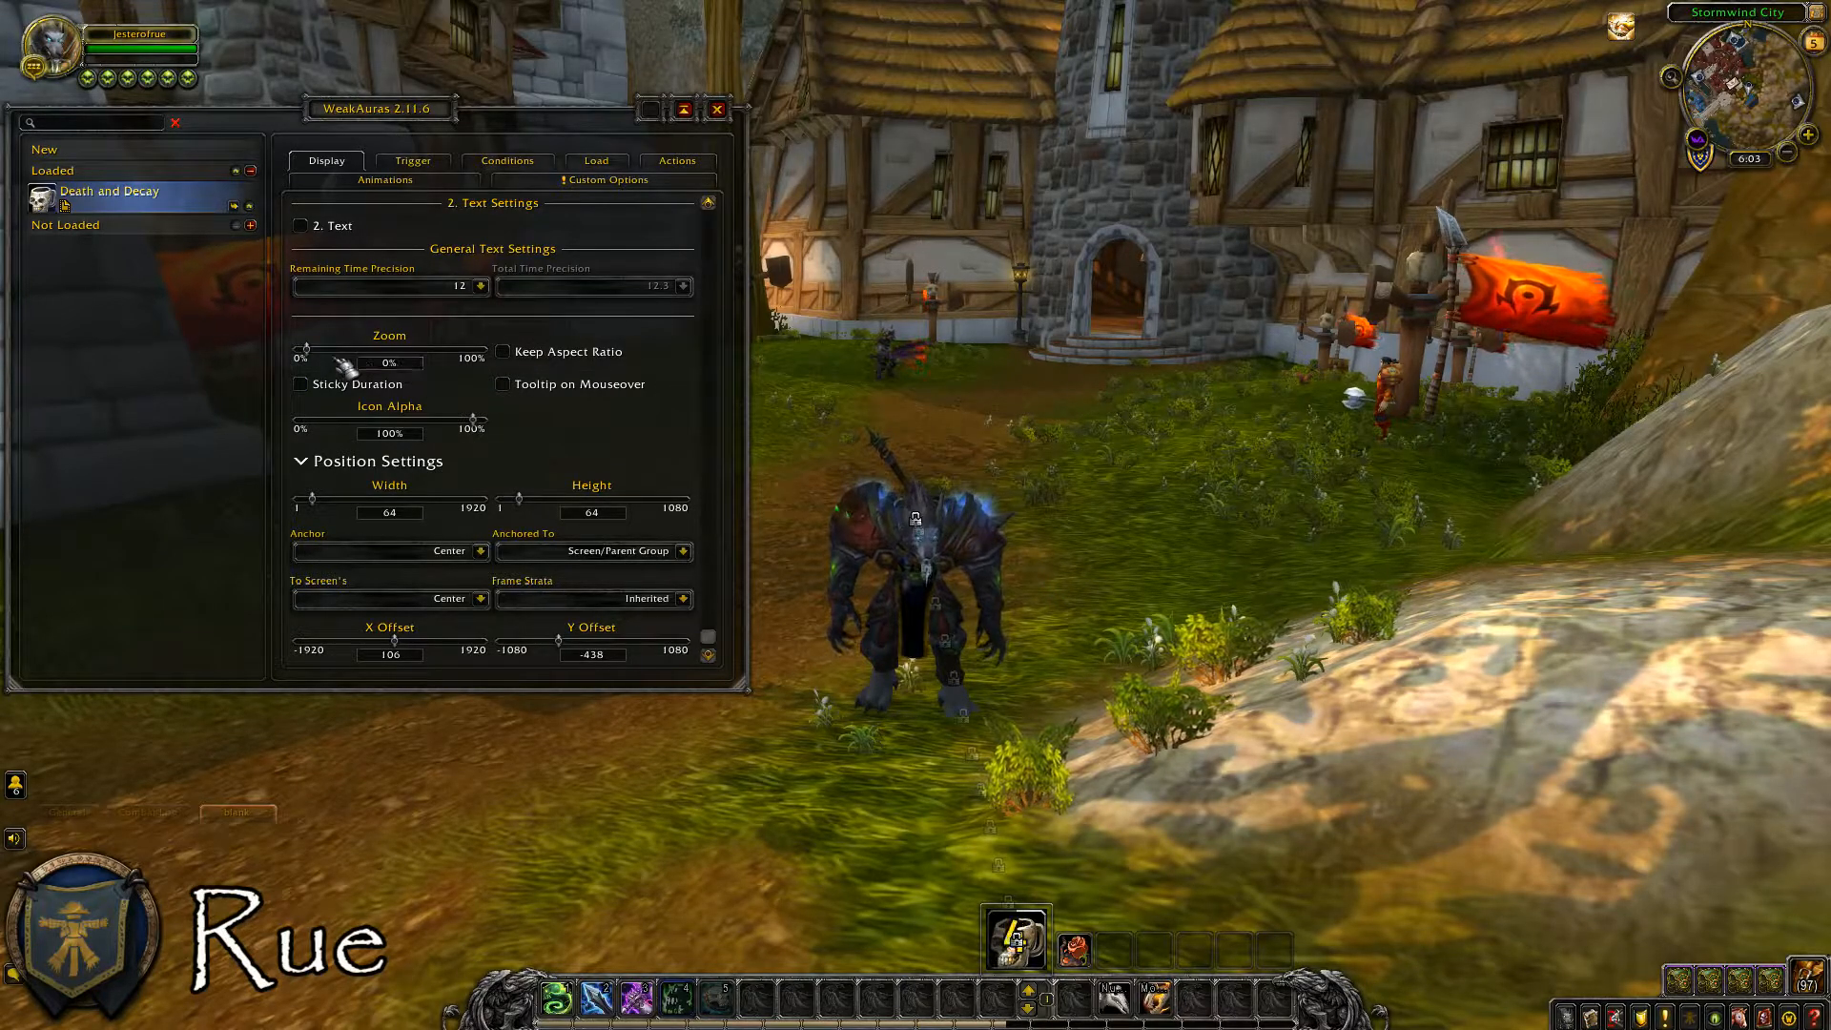
drag(307, 351, 210, 427)
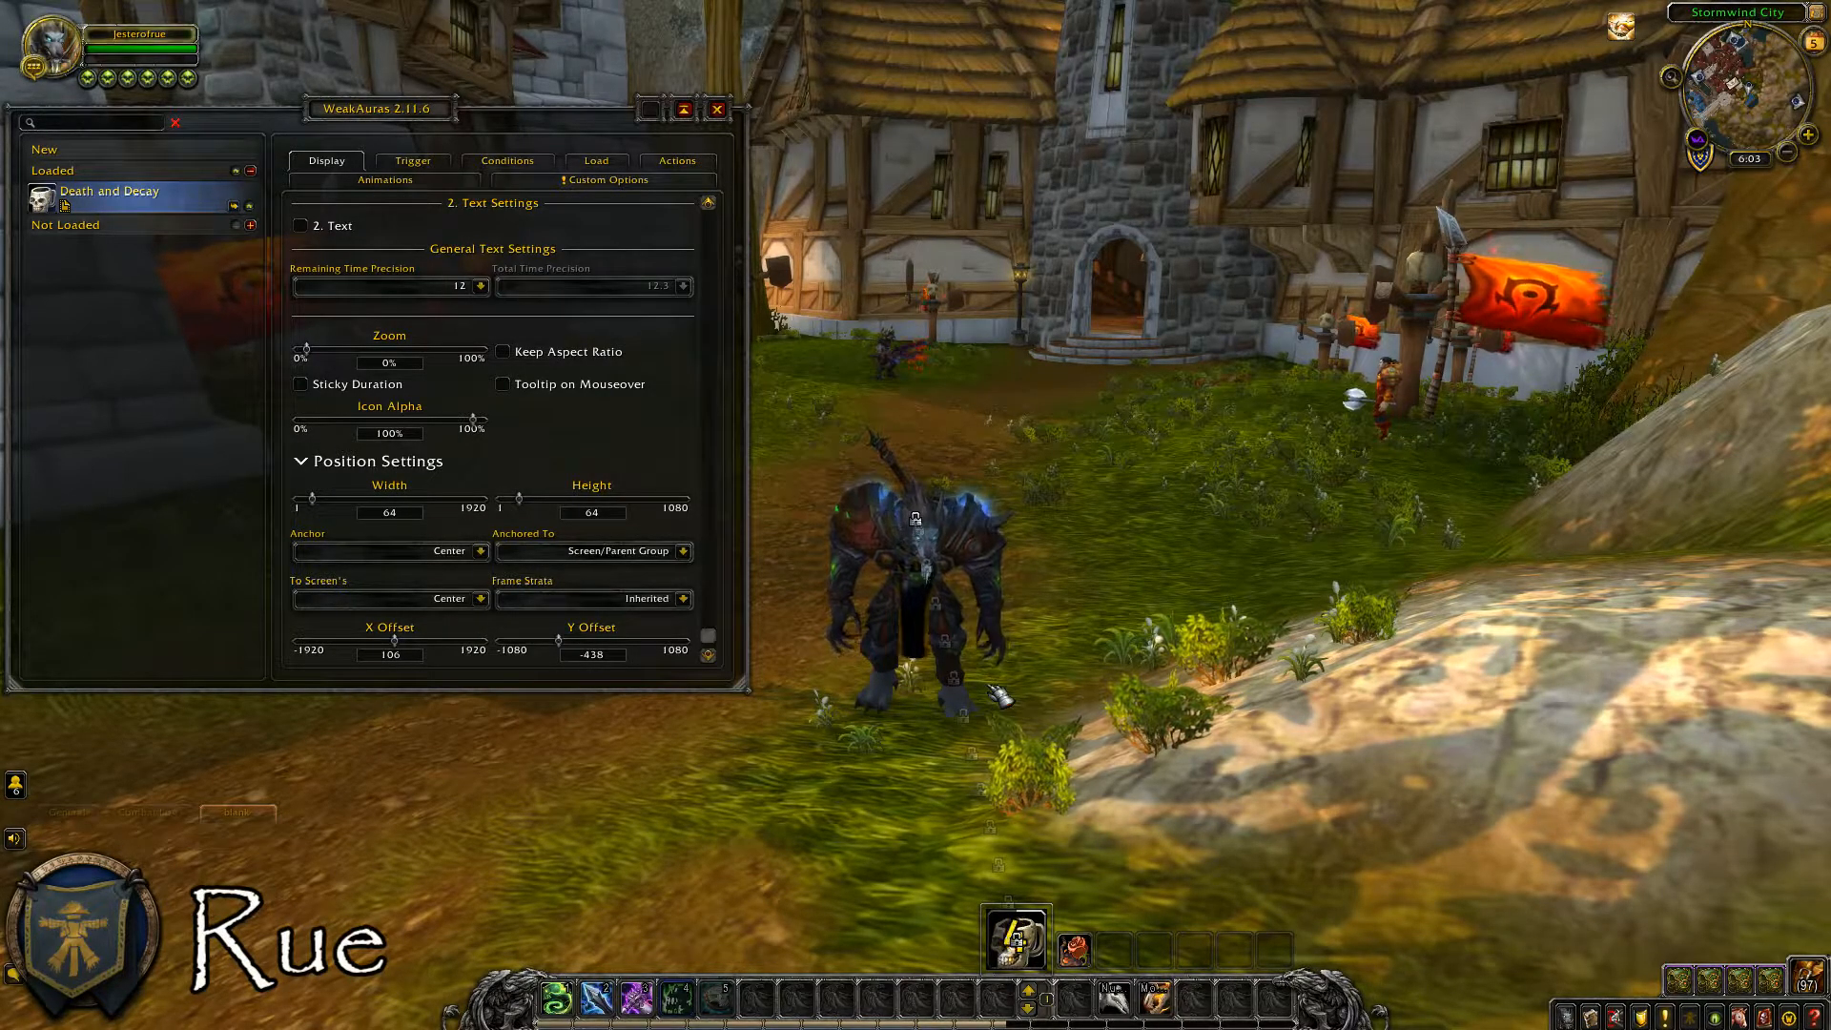
click(389, 365)
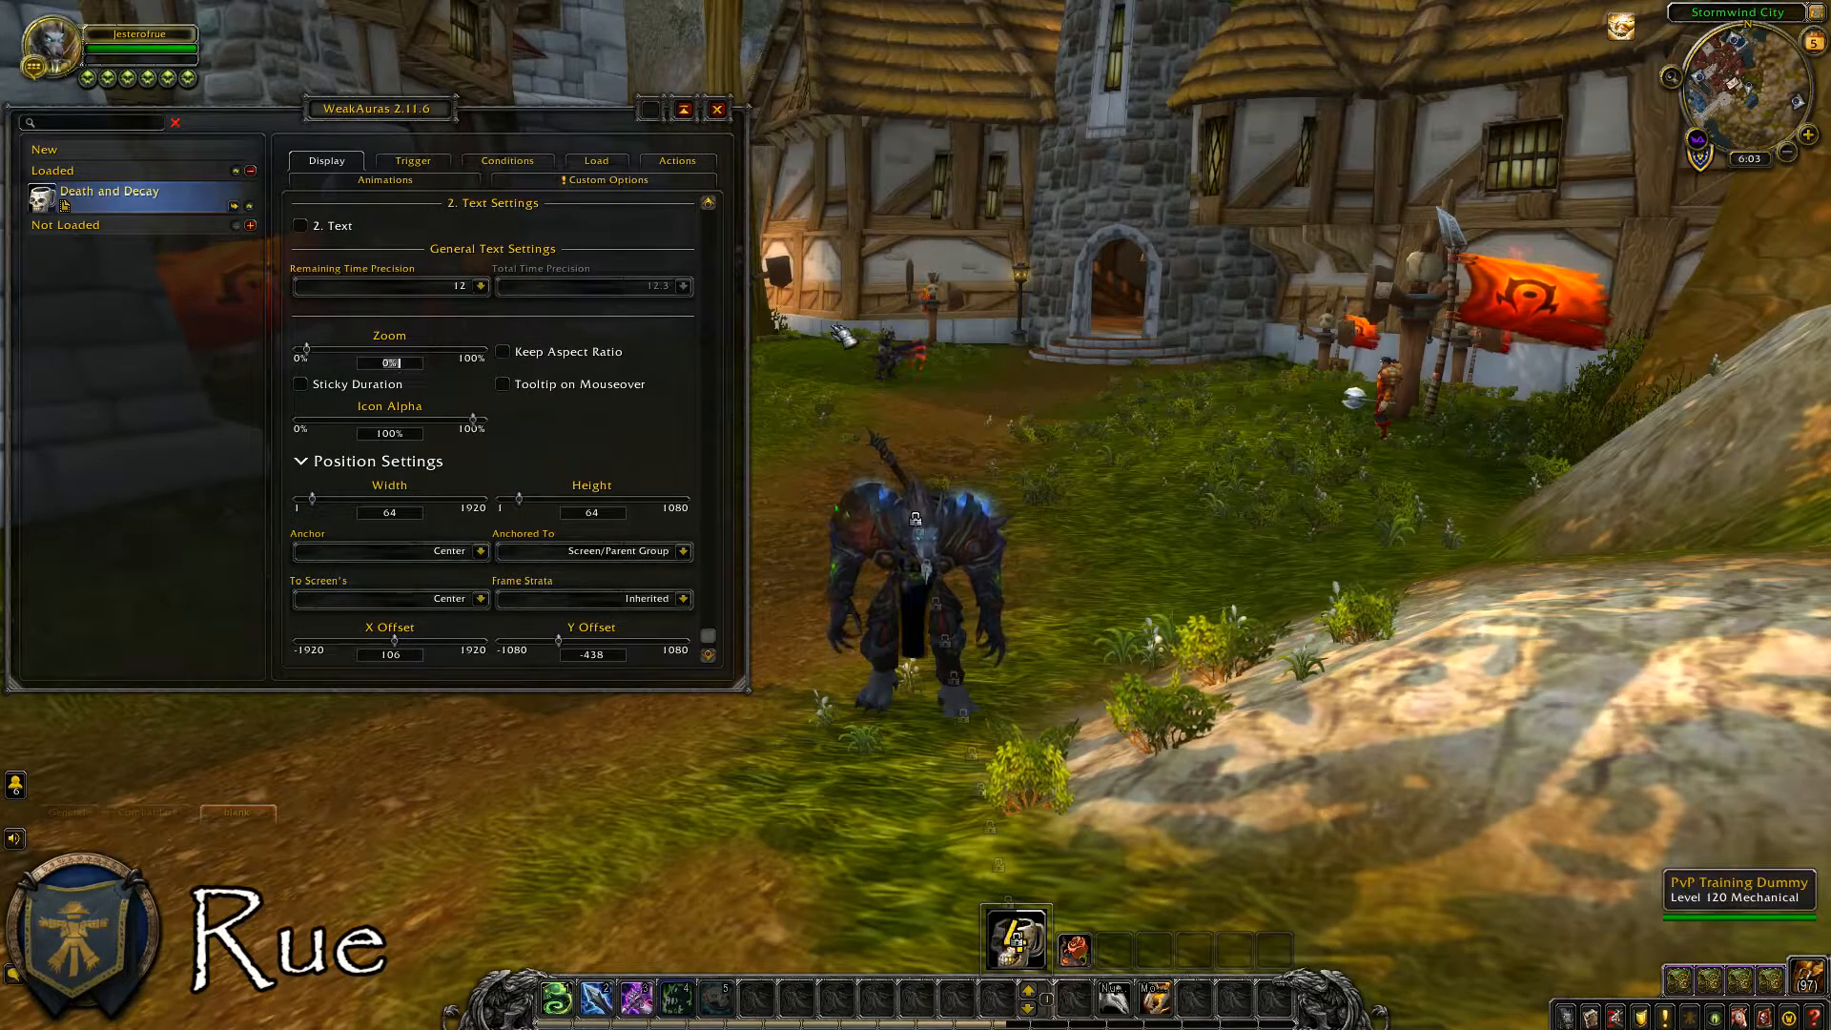
text(30)
key(Return)
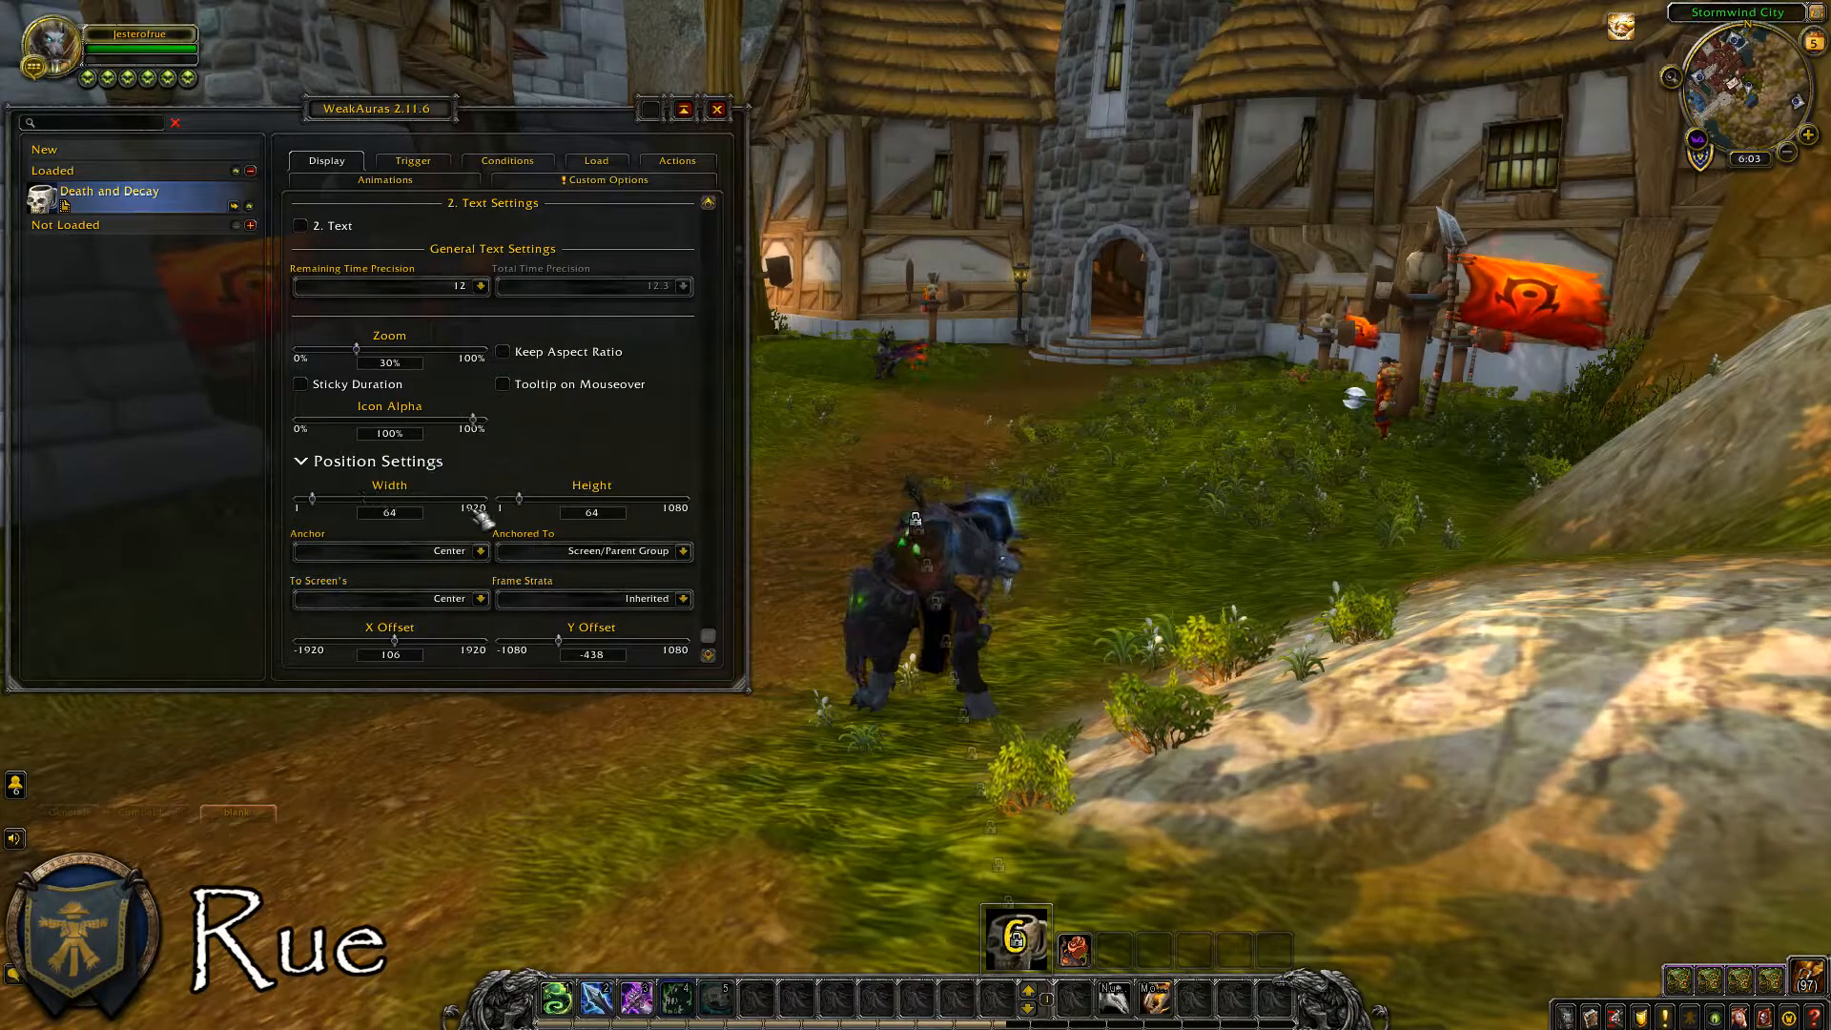
Set the icon's Height to 60 in the position settings and open its Width for editing.
click(616, 512)
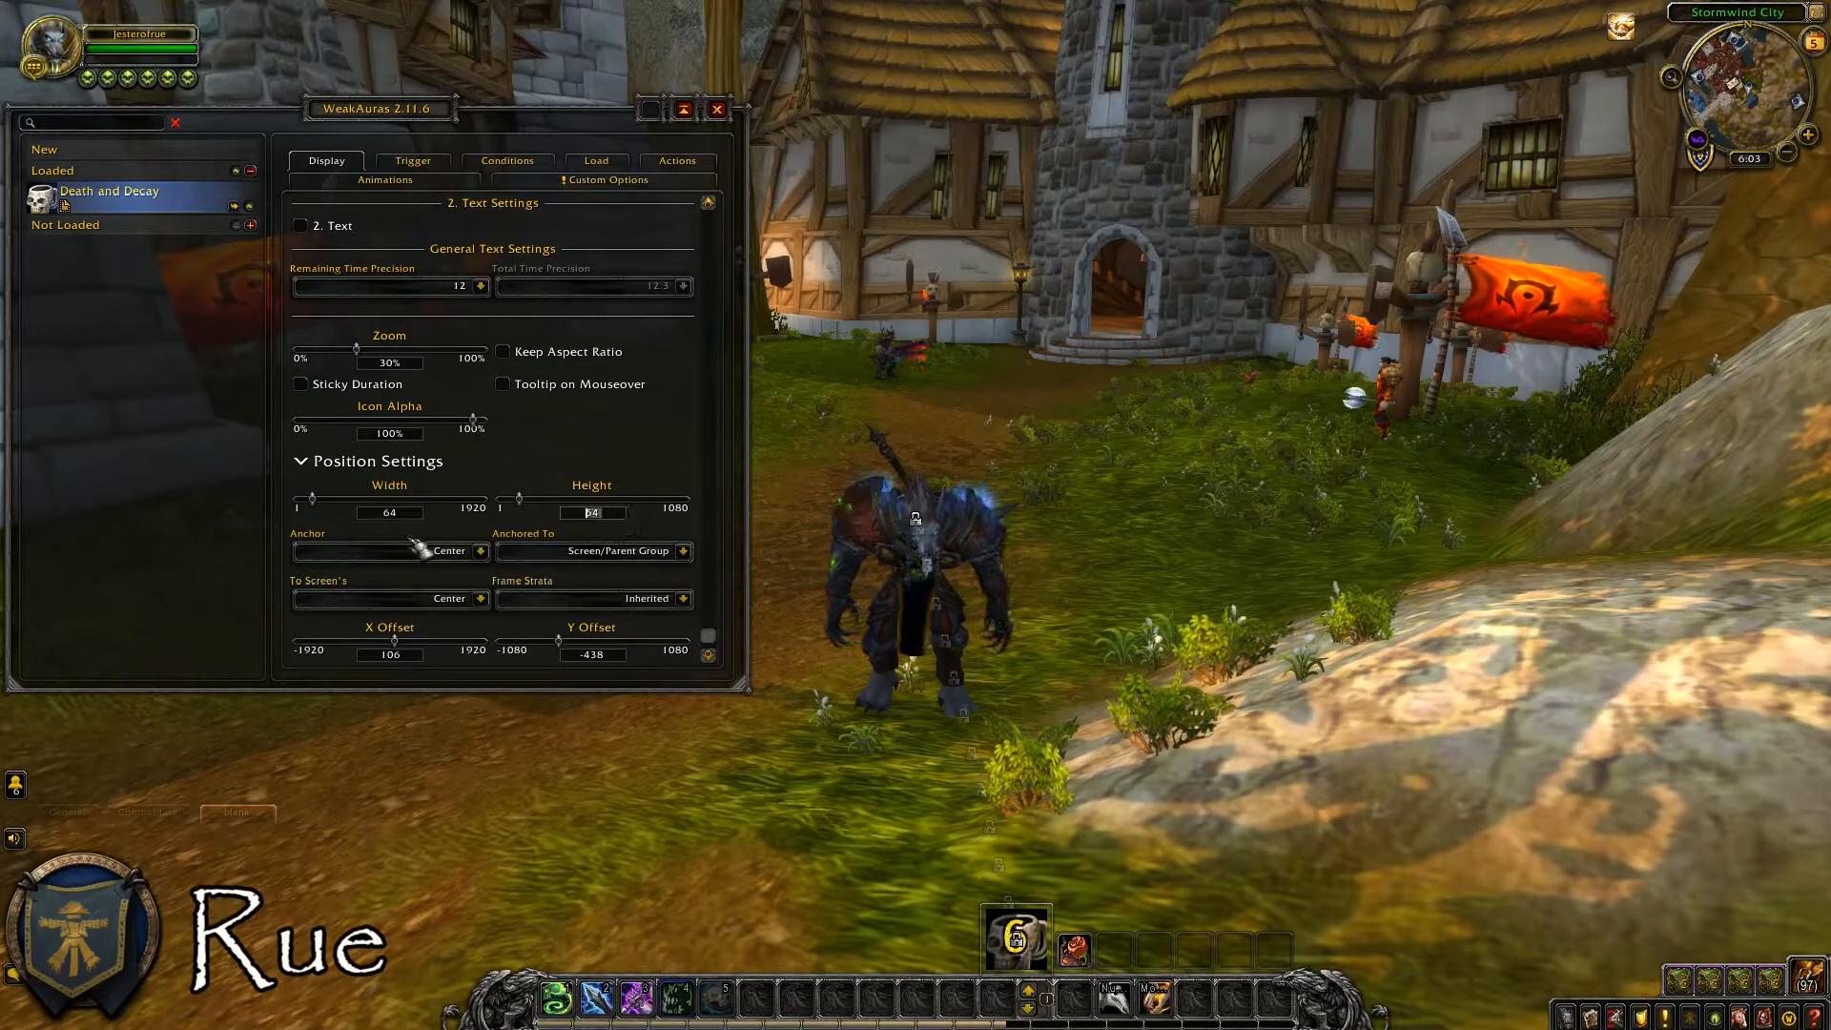
key(Return)
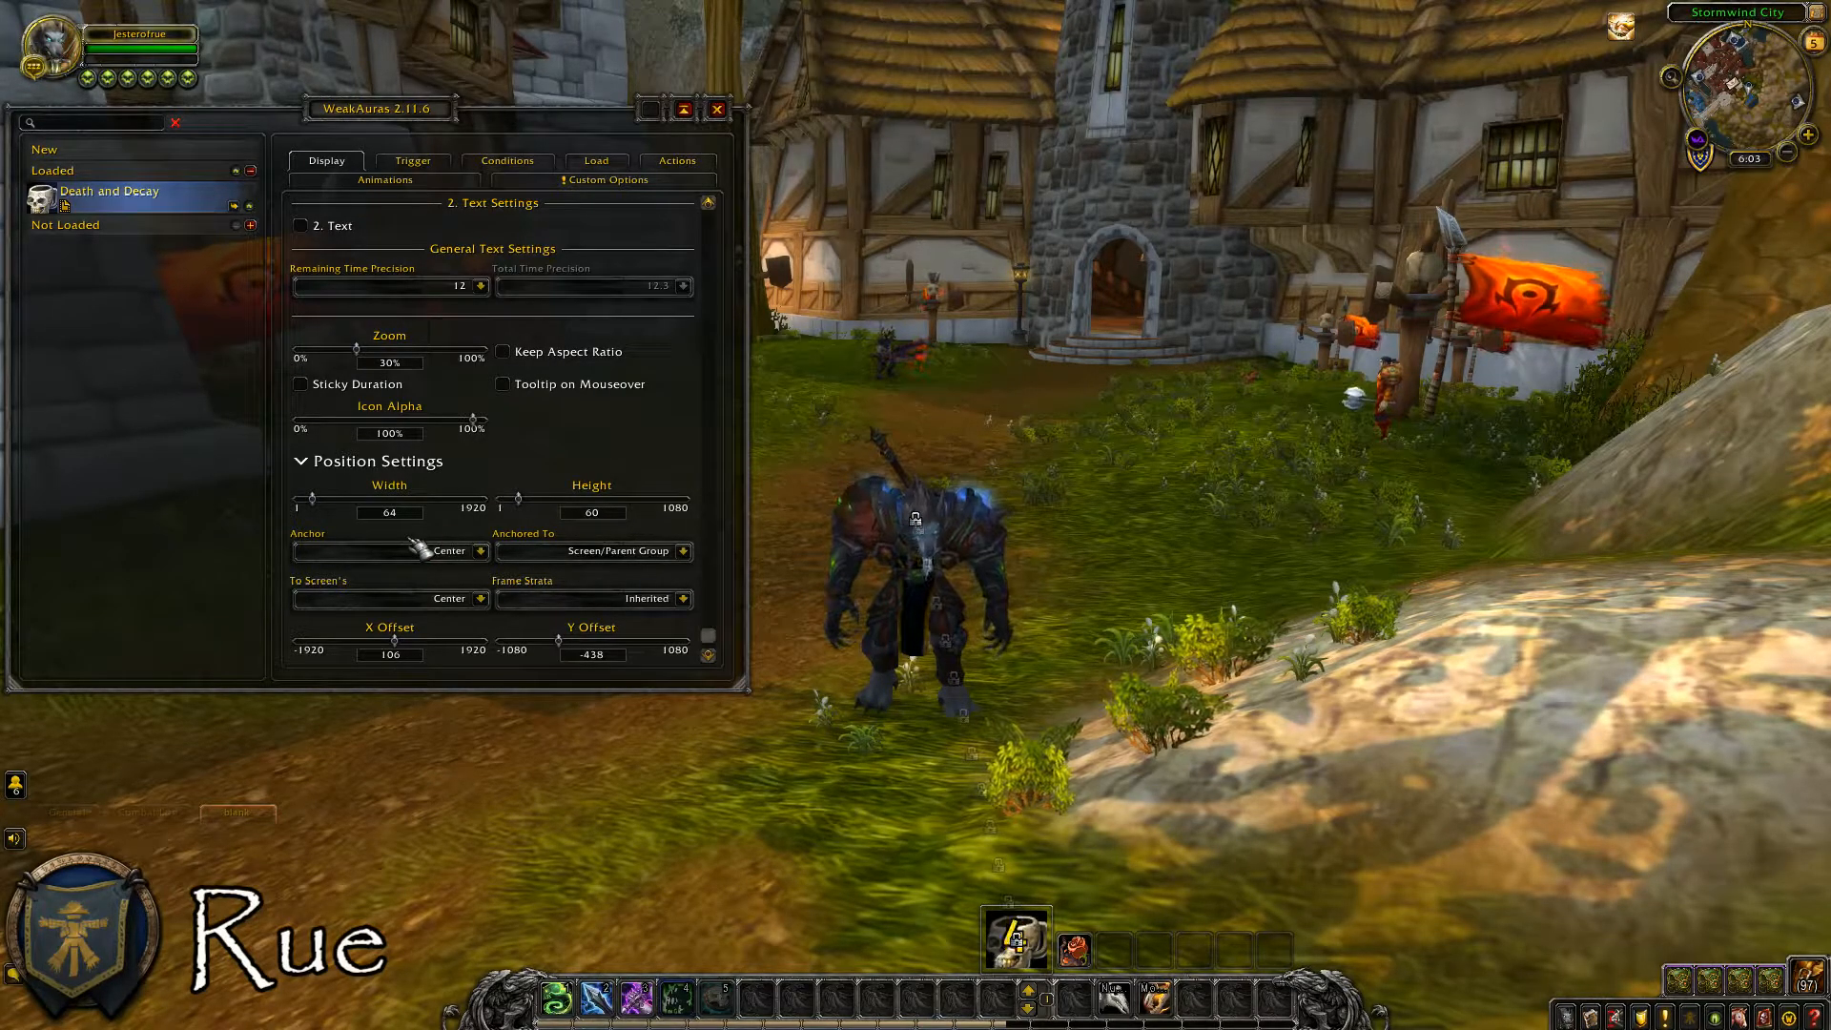
click(389, 512)
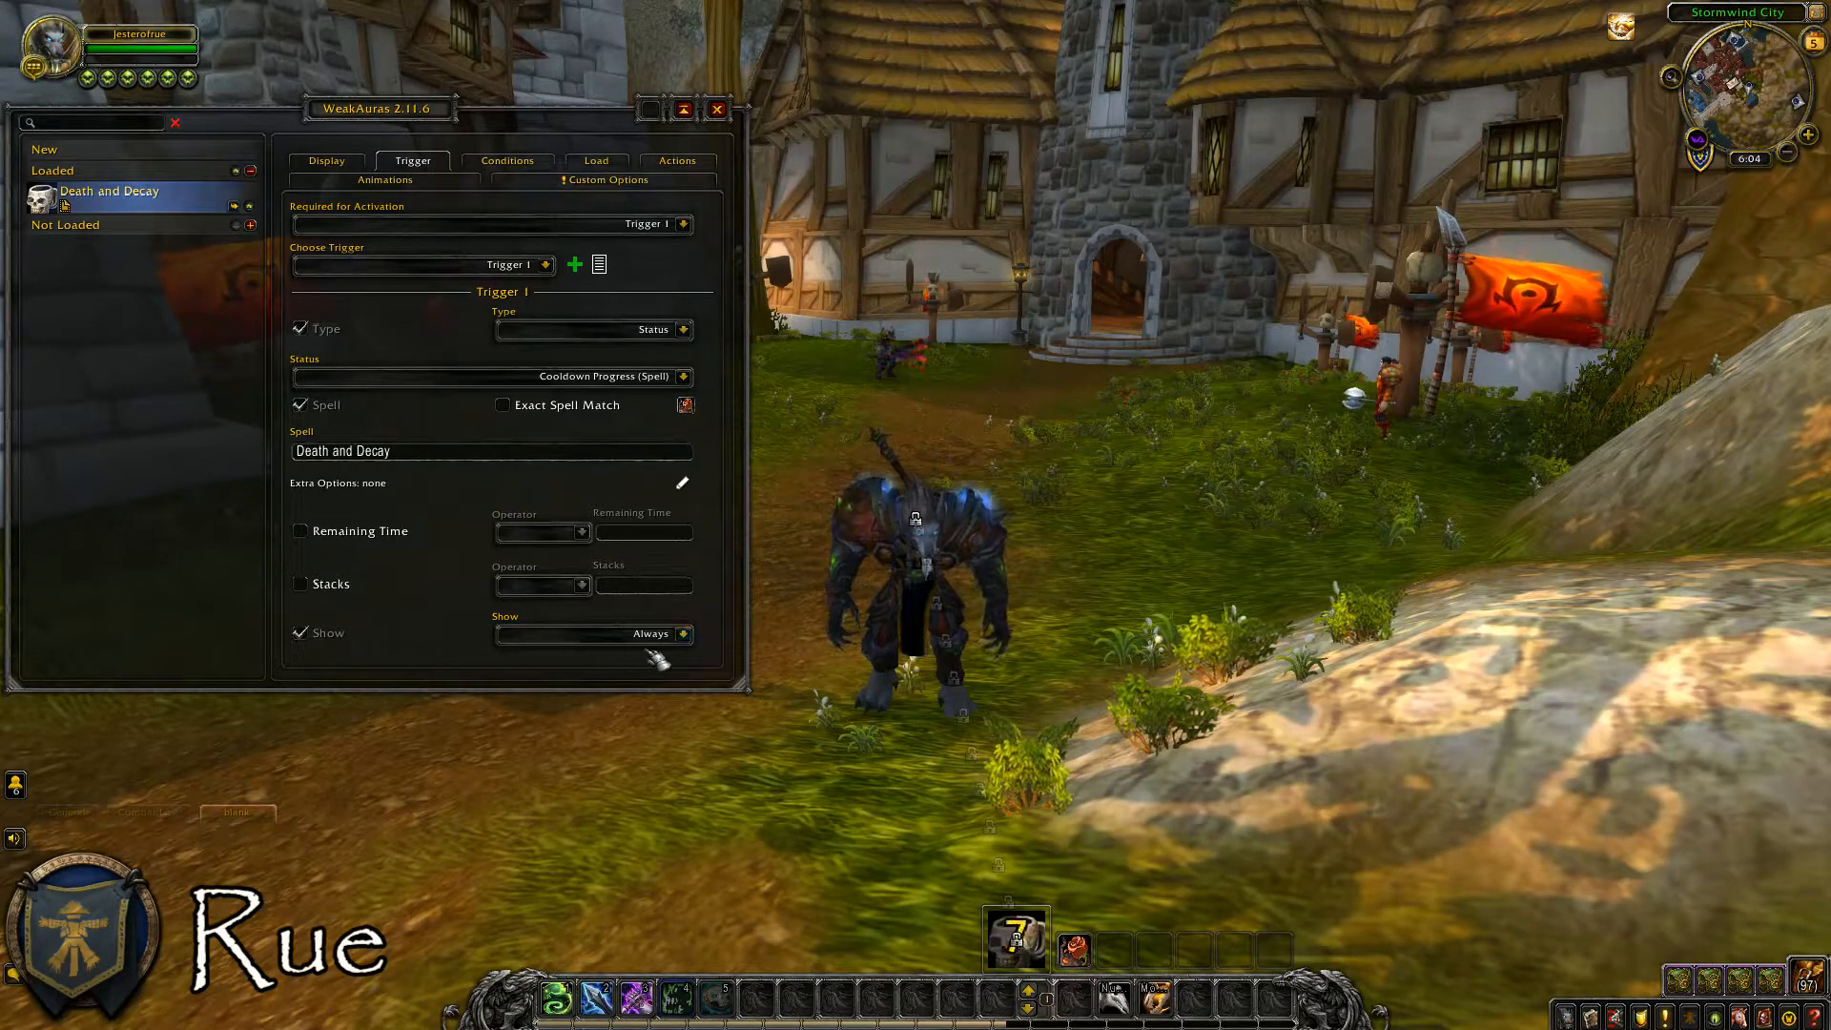
Set the cooldown trigger's Show option to Always and delete both existing conditions, Insufficient Resources and On Cooldown.
click(684, 635)
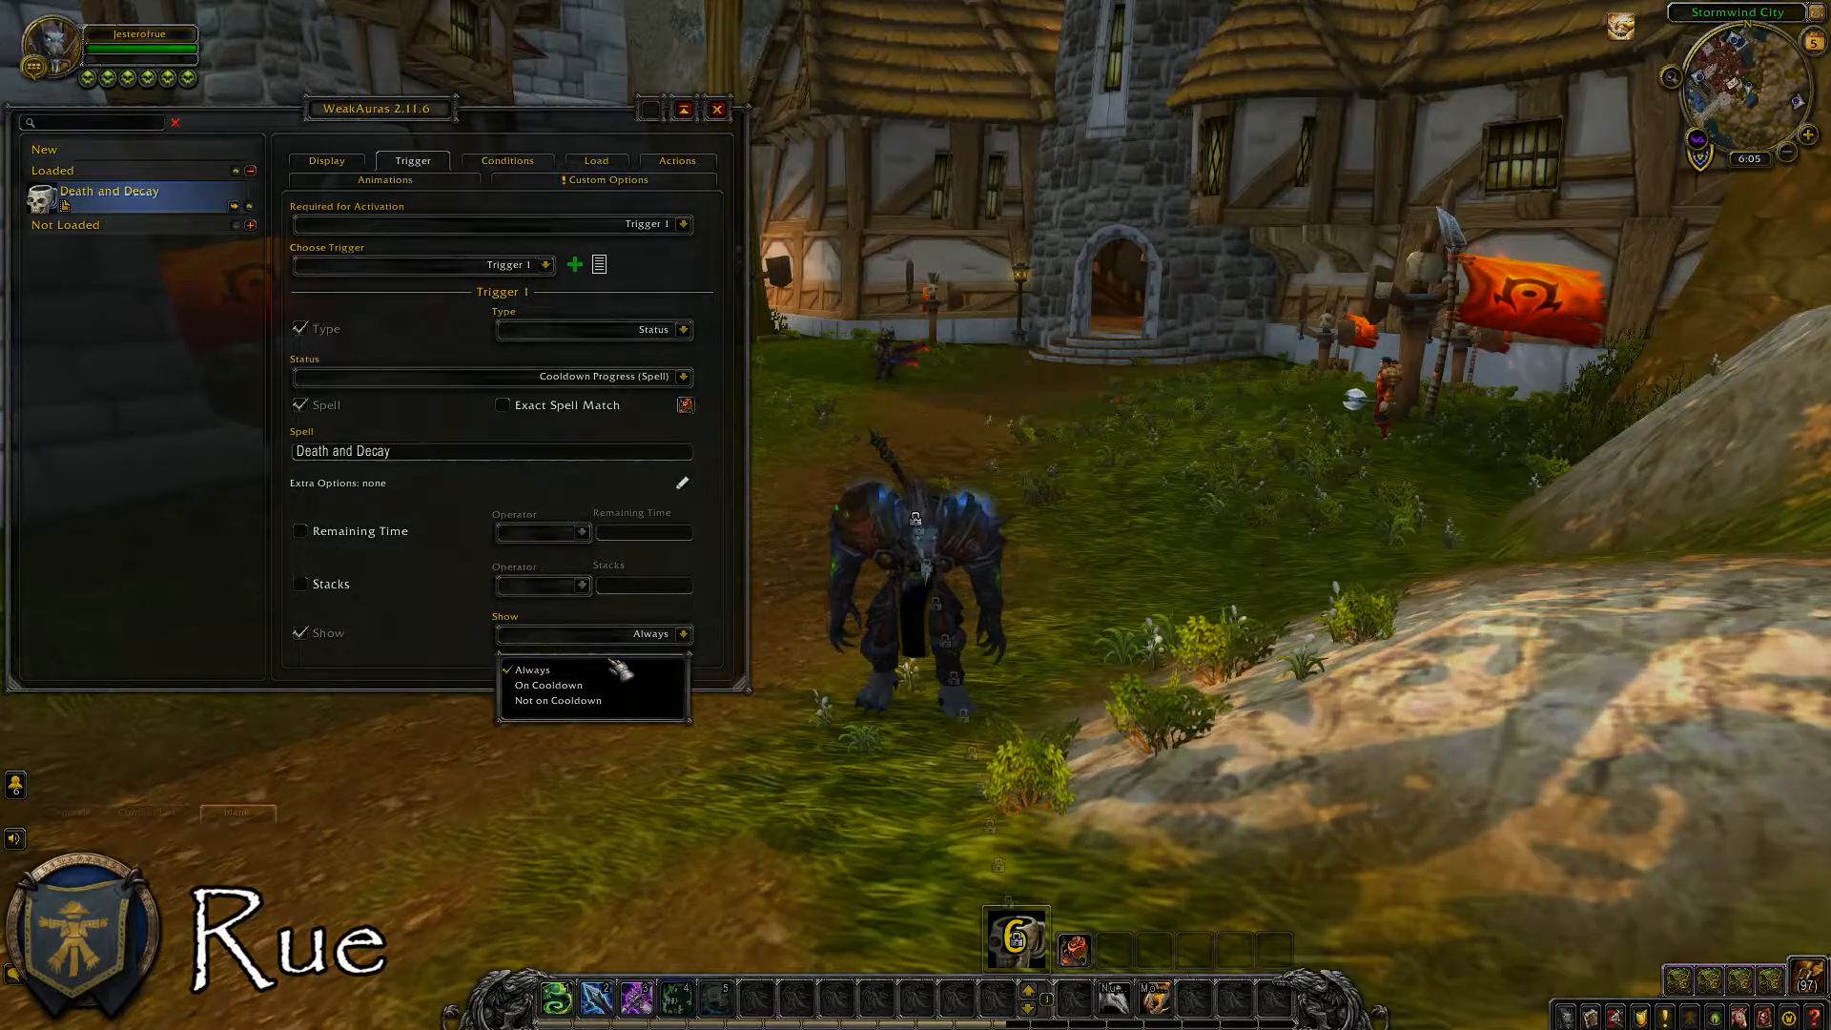
click(613, 670)
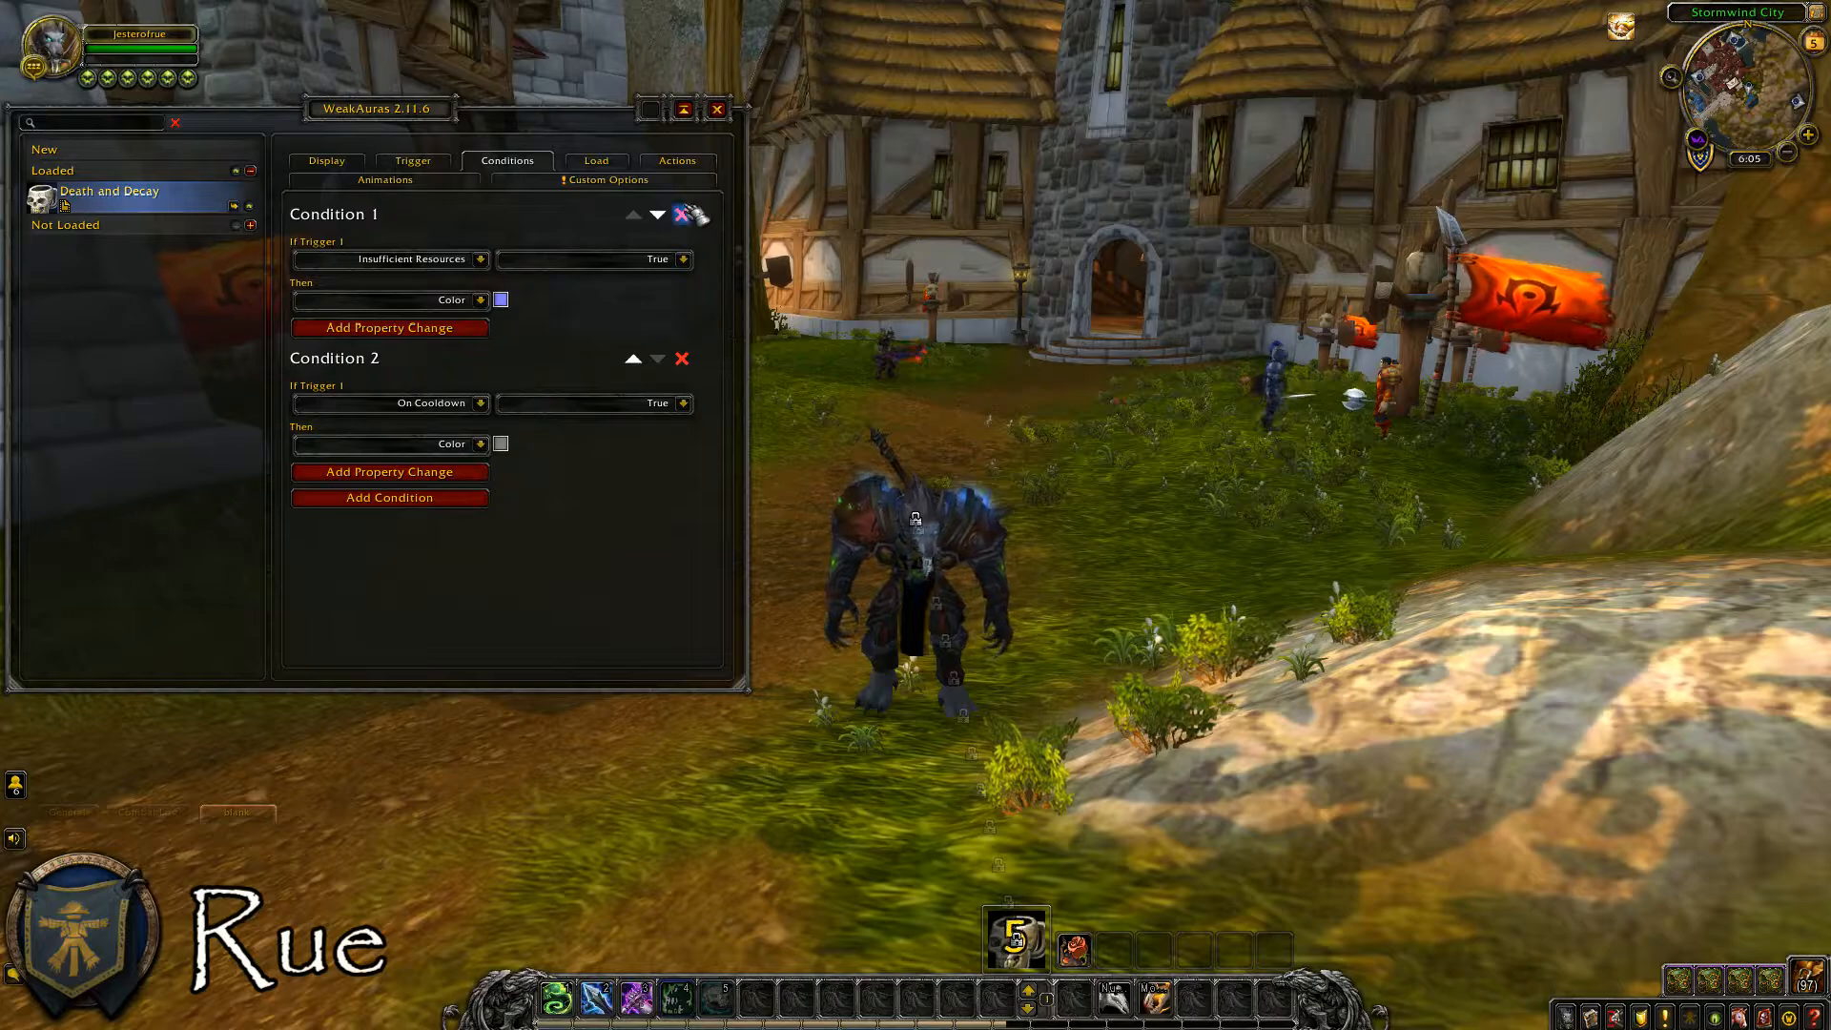
click(682, 214)
click(682, 215)
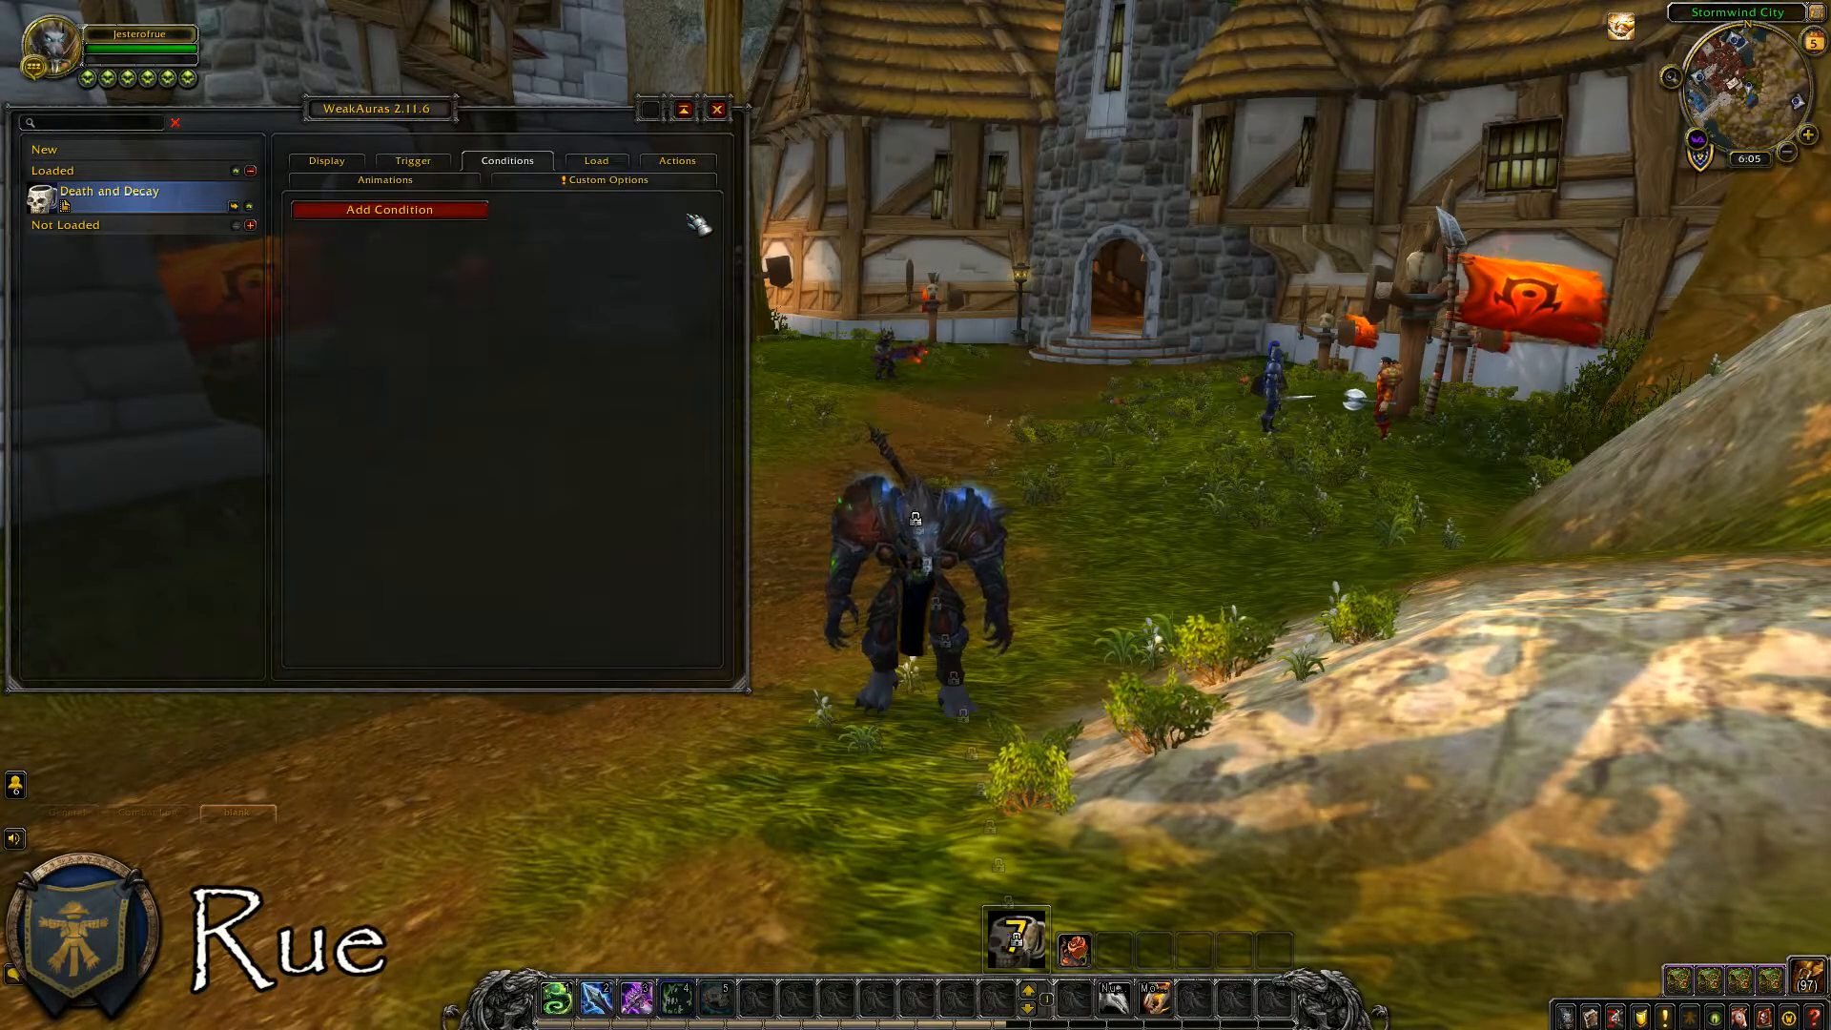
Add a condition that enables Desaturate on the icon when Trigger 1's On Cooldown is True.
click(467, 221)
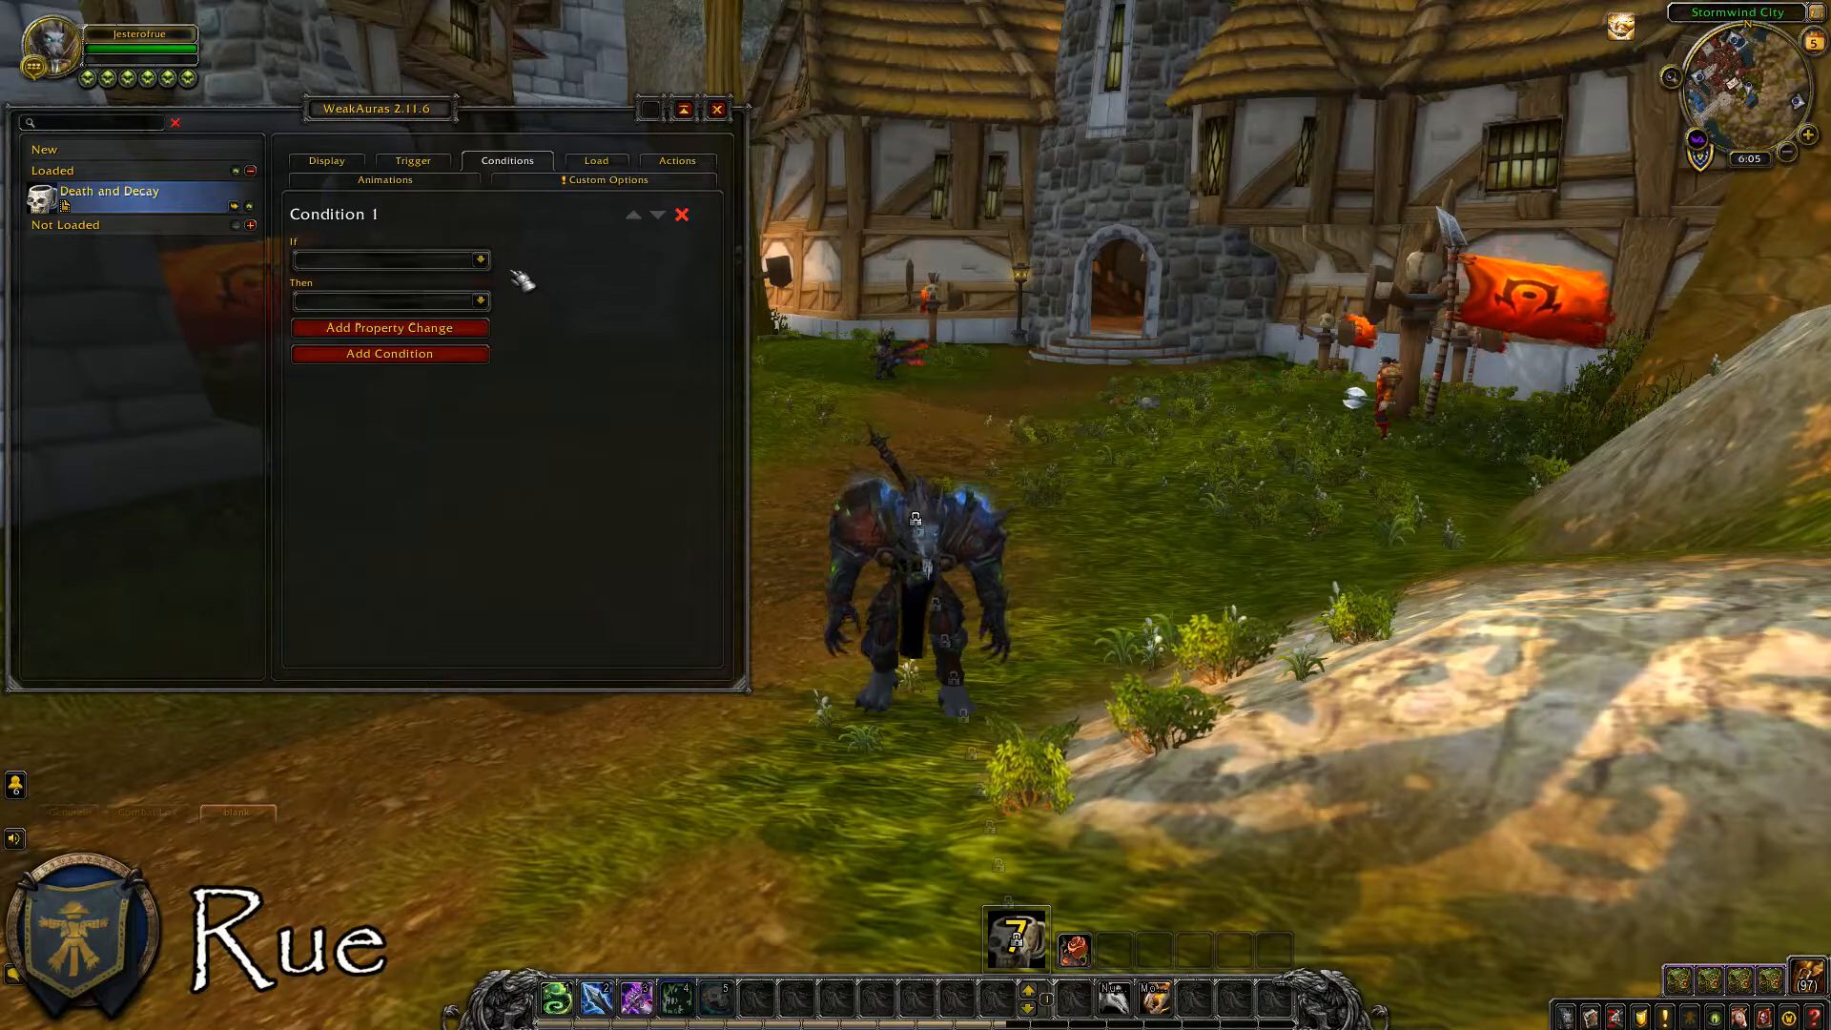
click(481, 260)
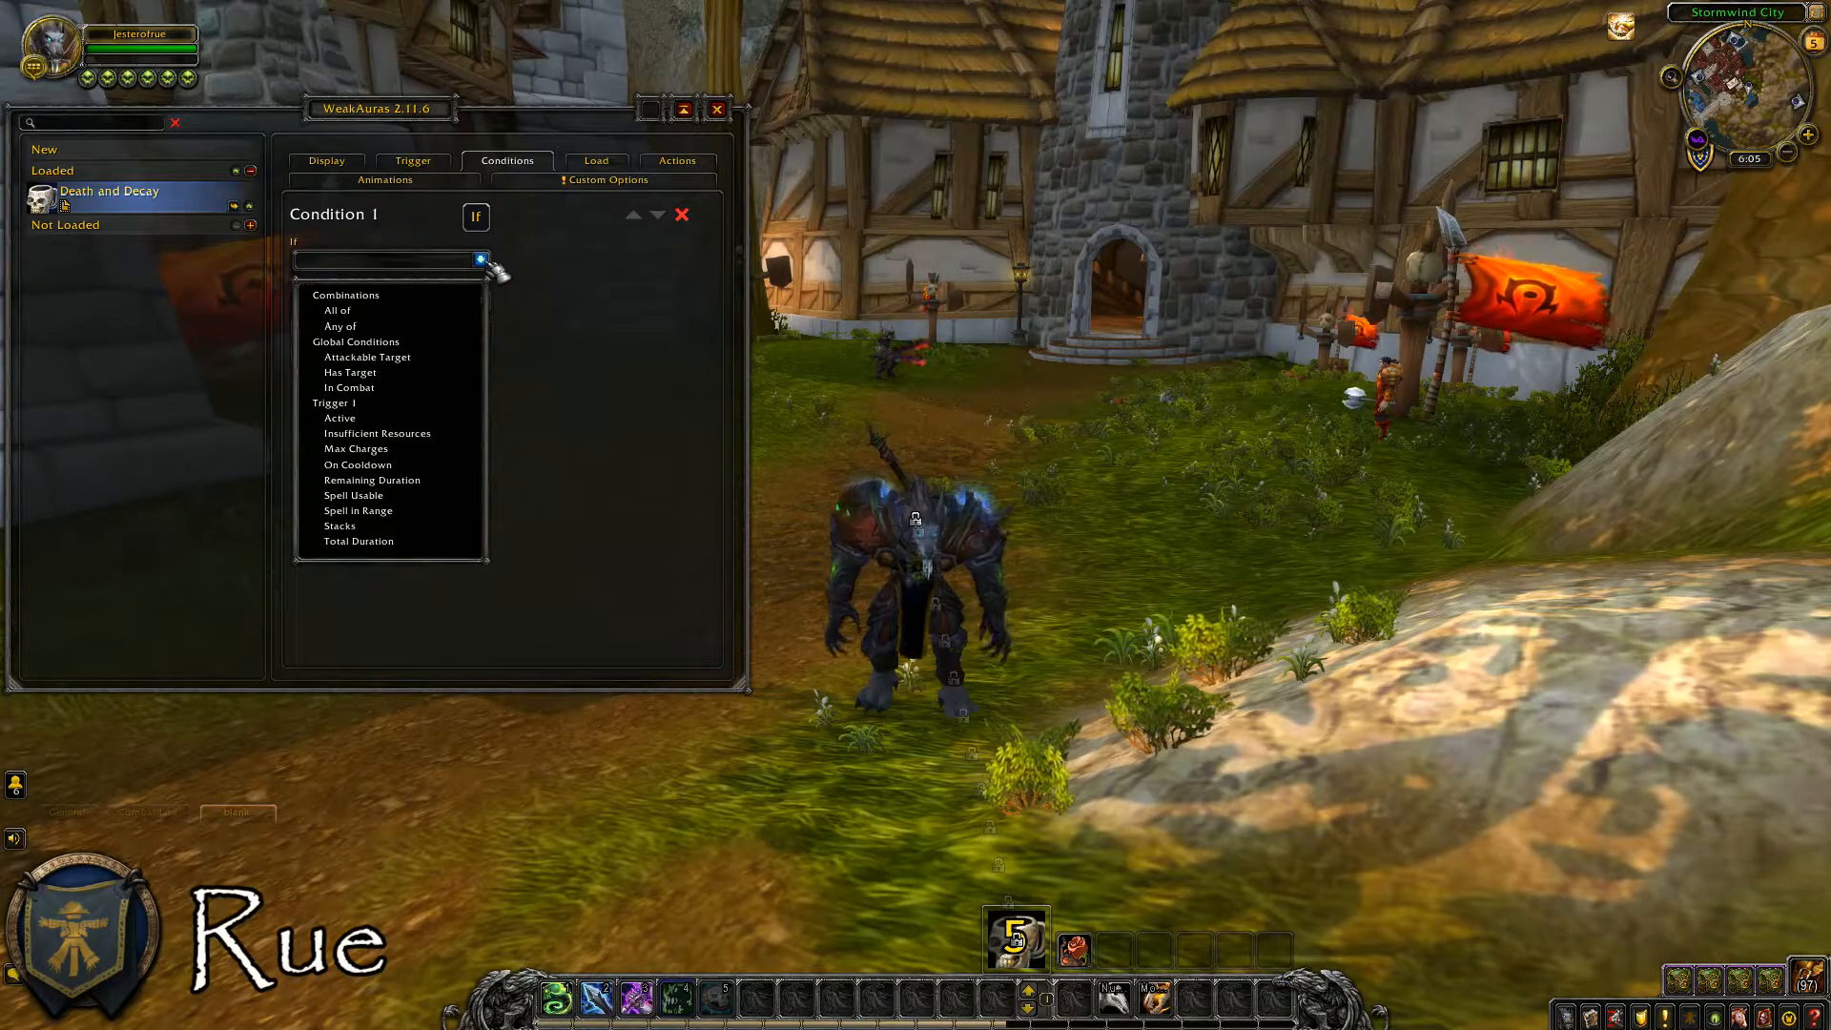
click(434, 466)
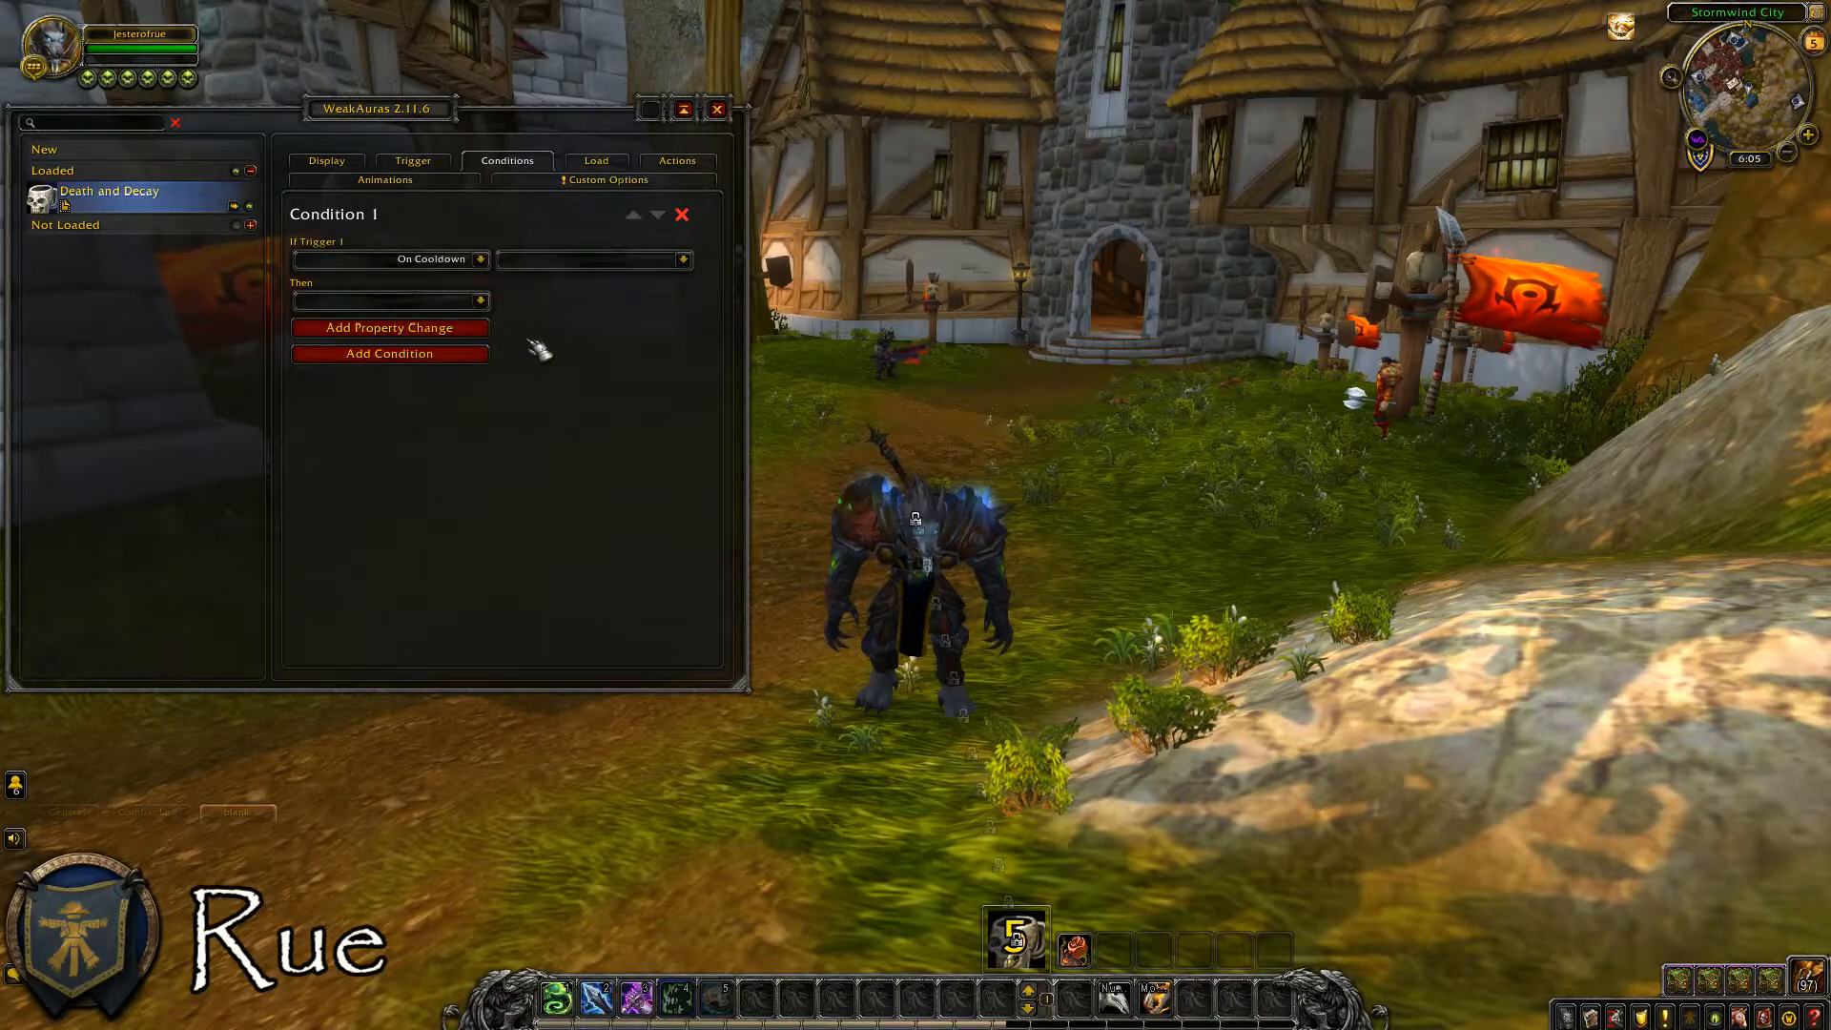
click(684, 264)
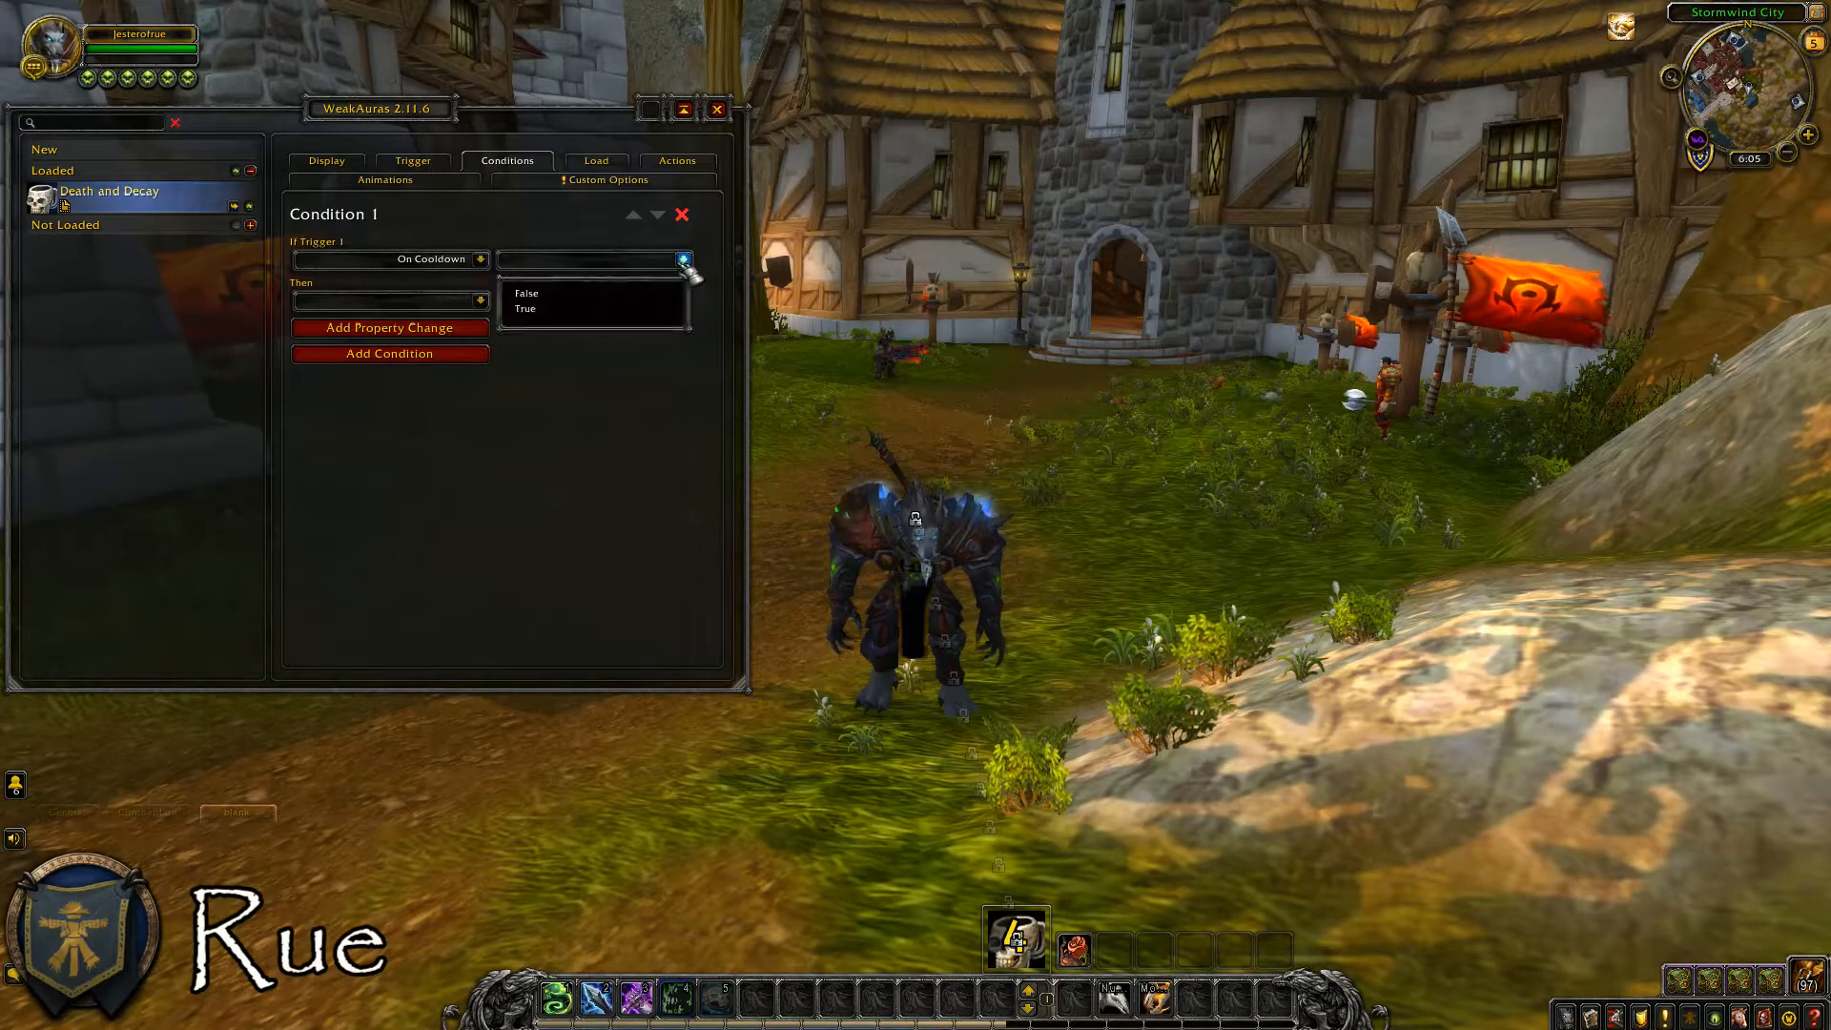
click(636, 309)
click(481, 301)
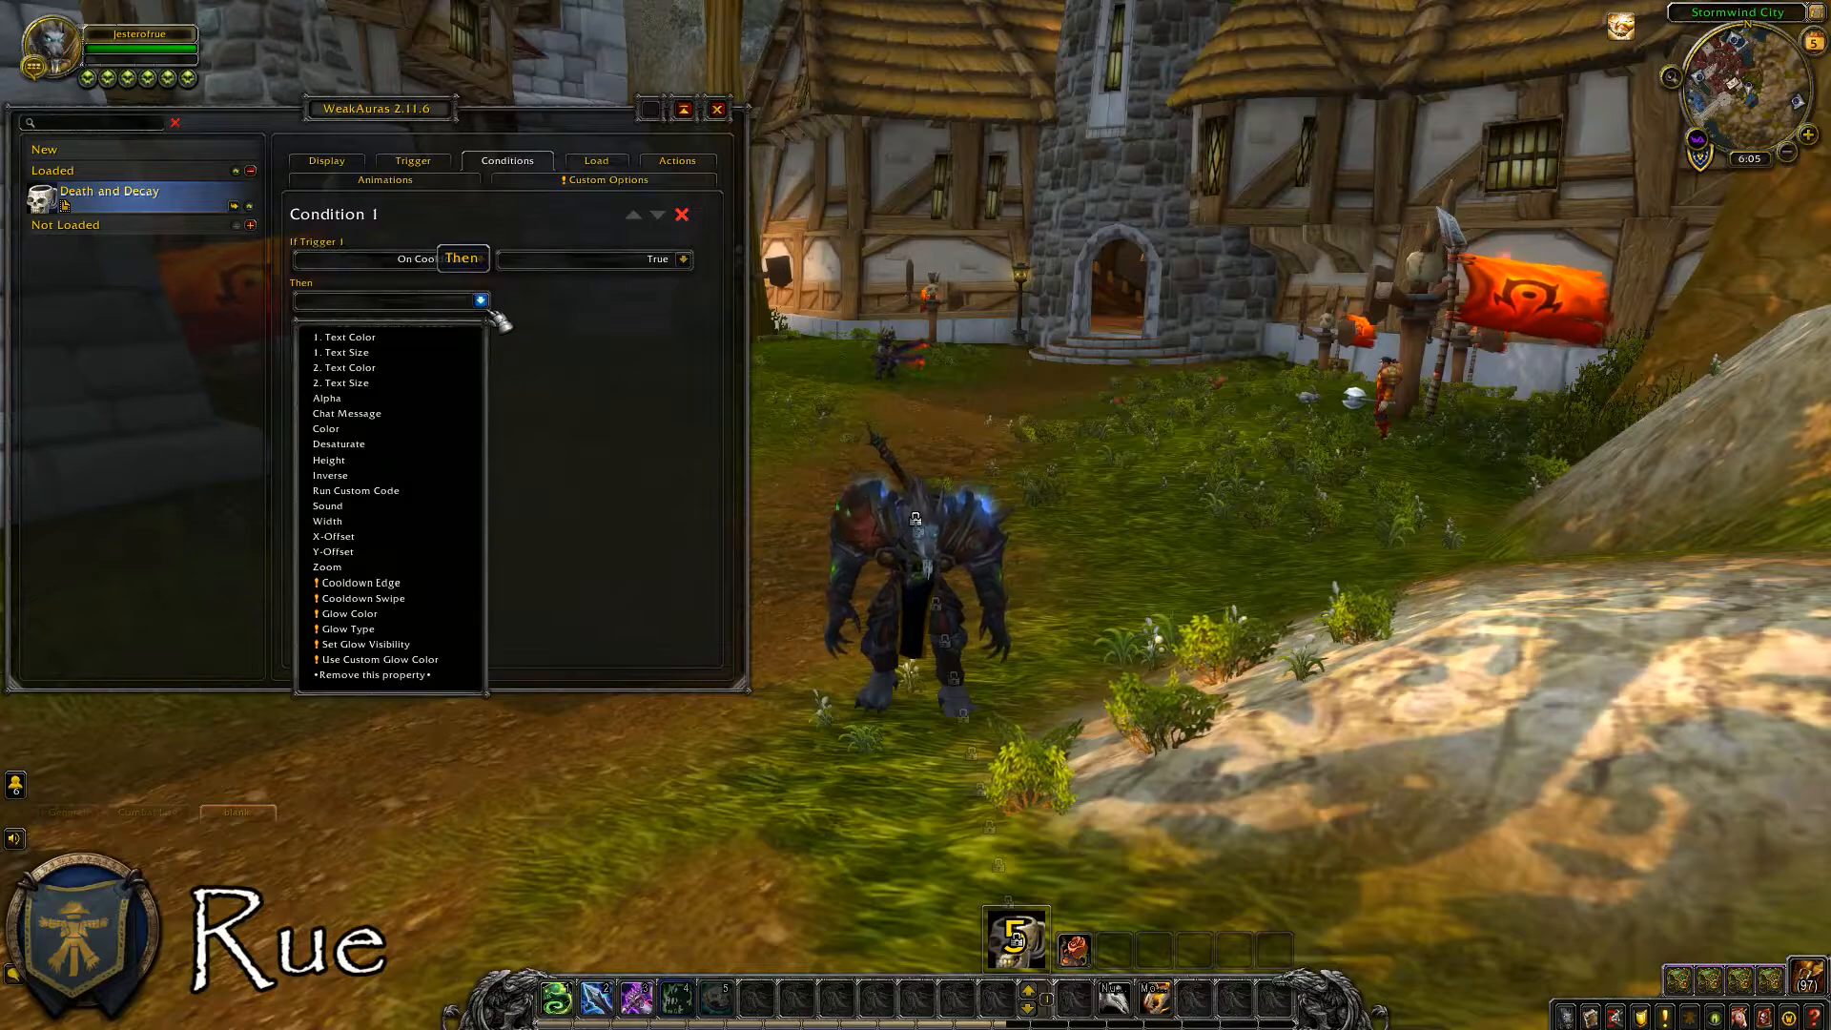
click(445, 444)
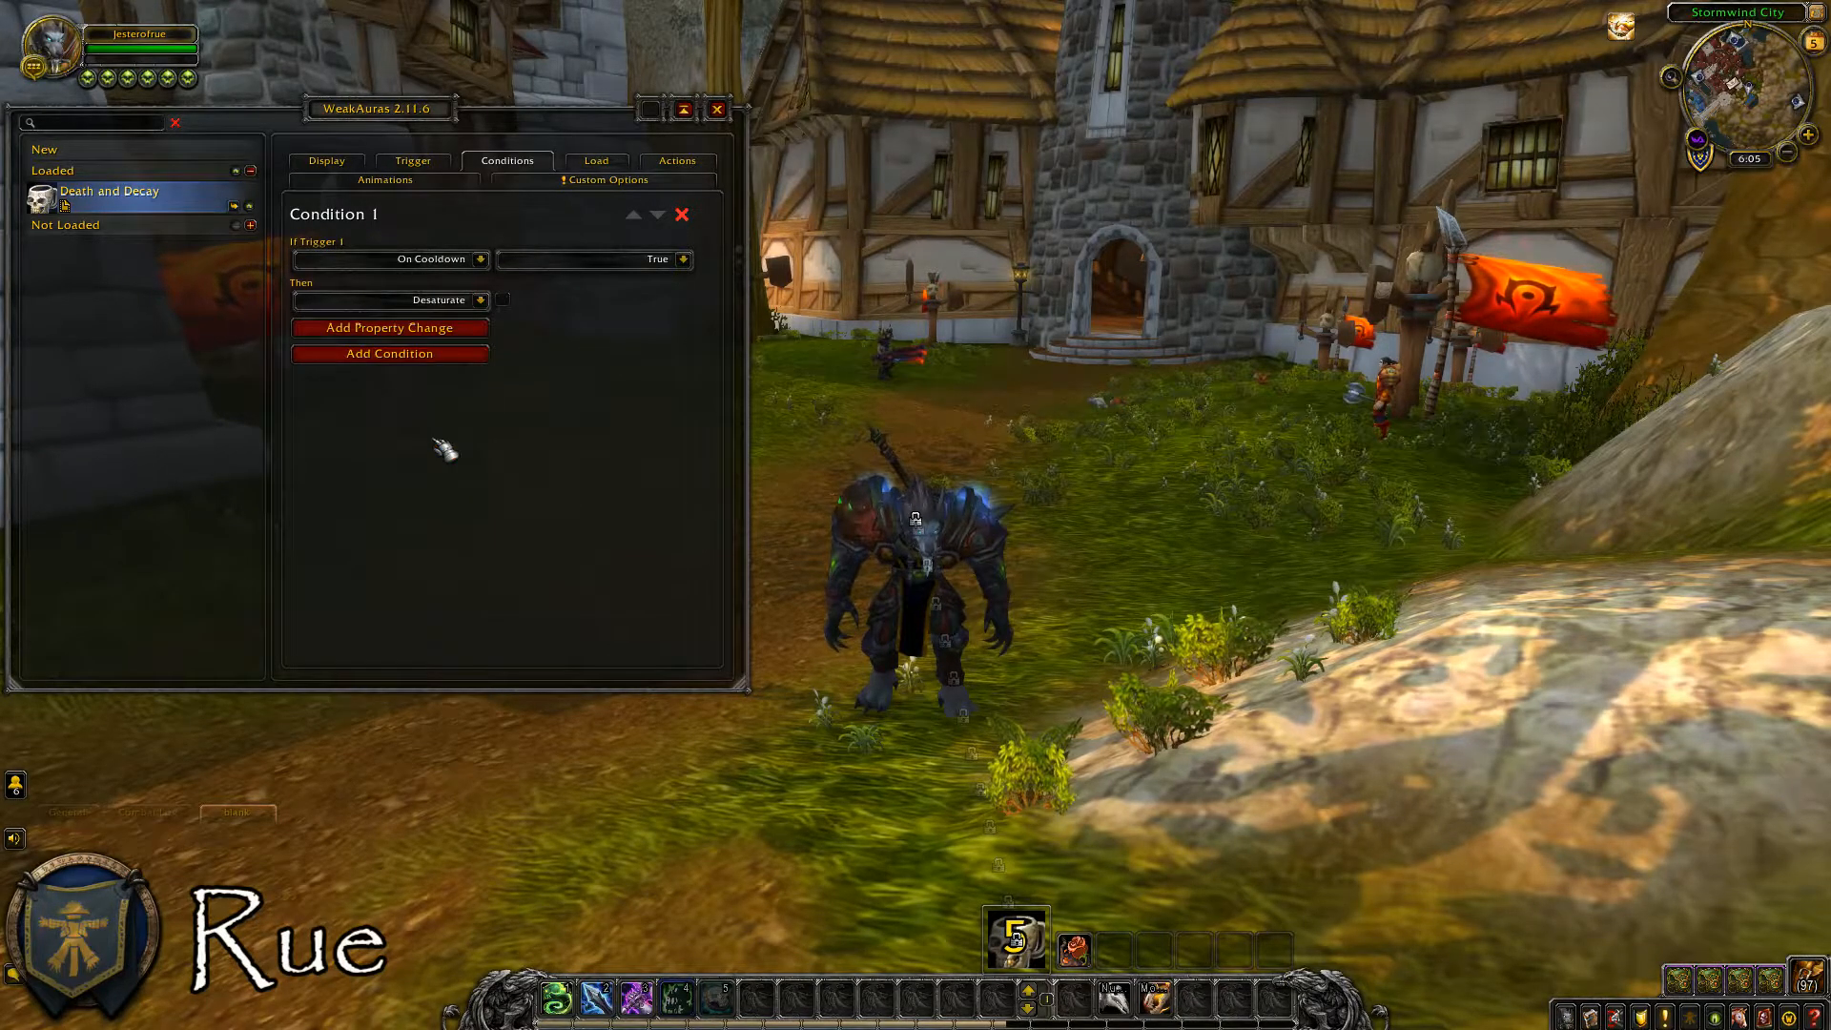
click(503, 300)
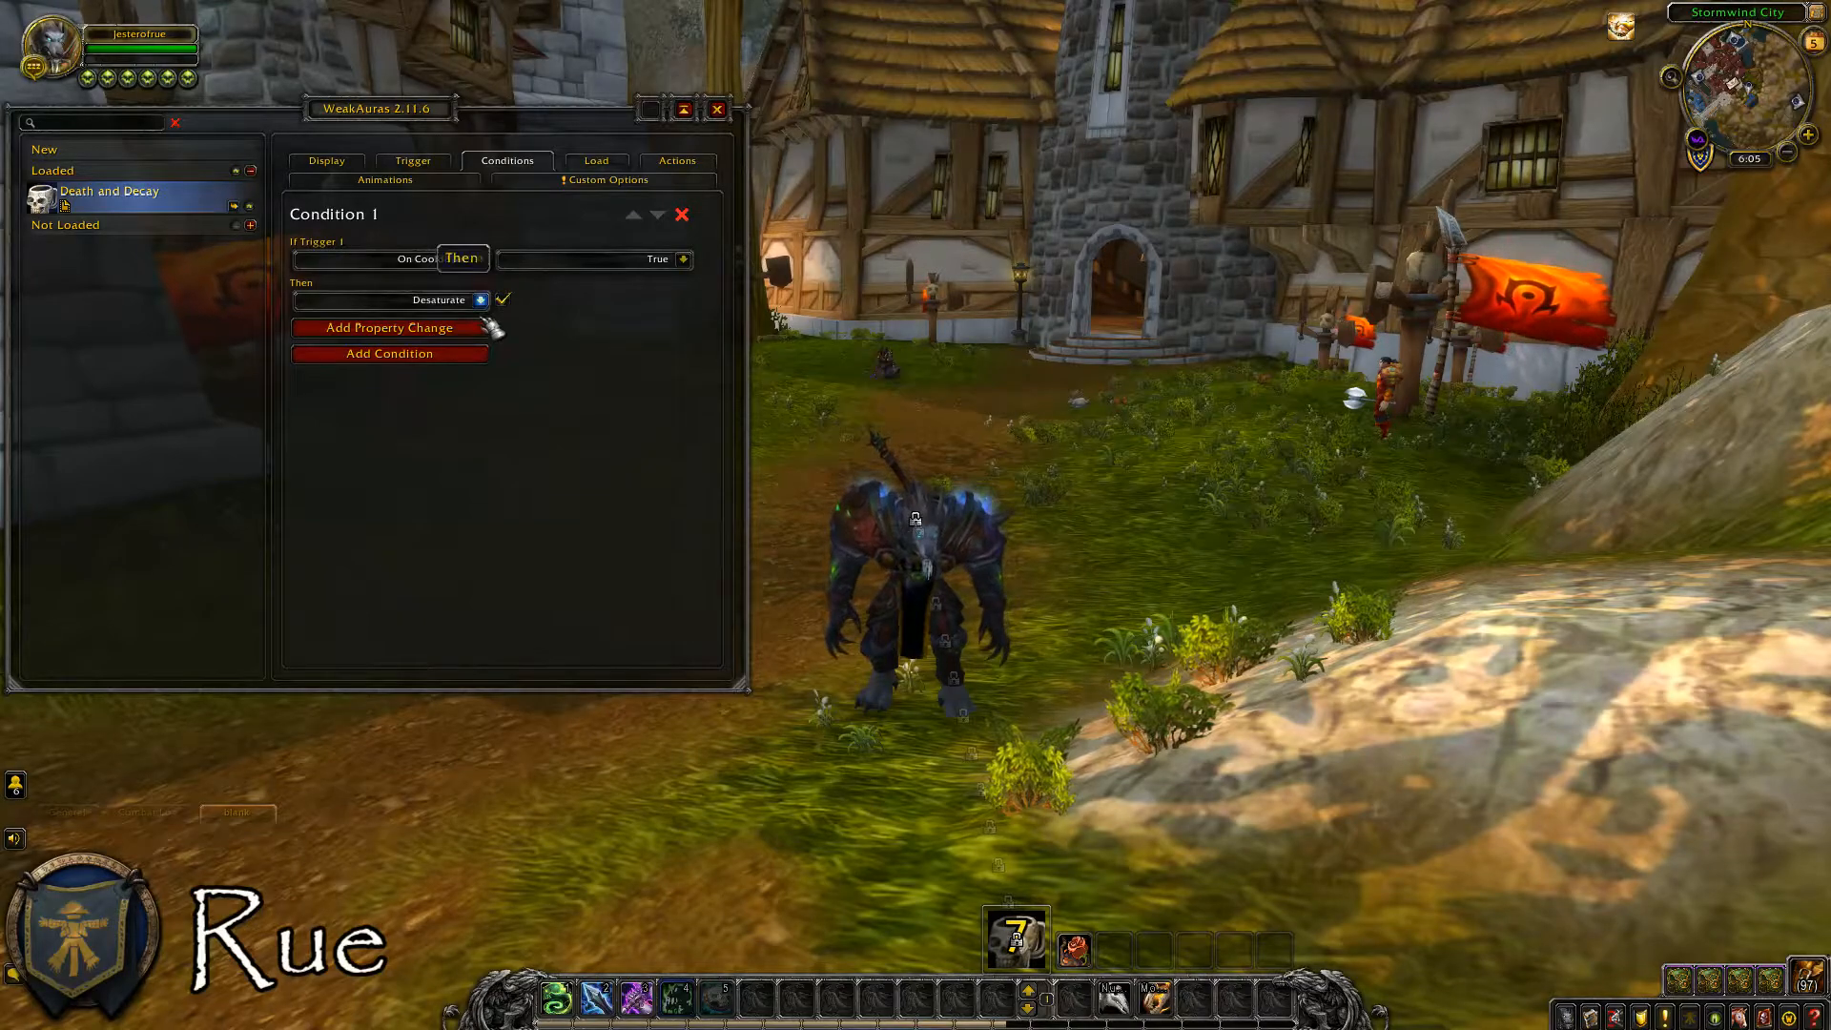
Add Width and Height property changes to the On Cooldown condition.
click(476, 329)
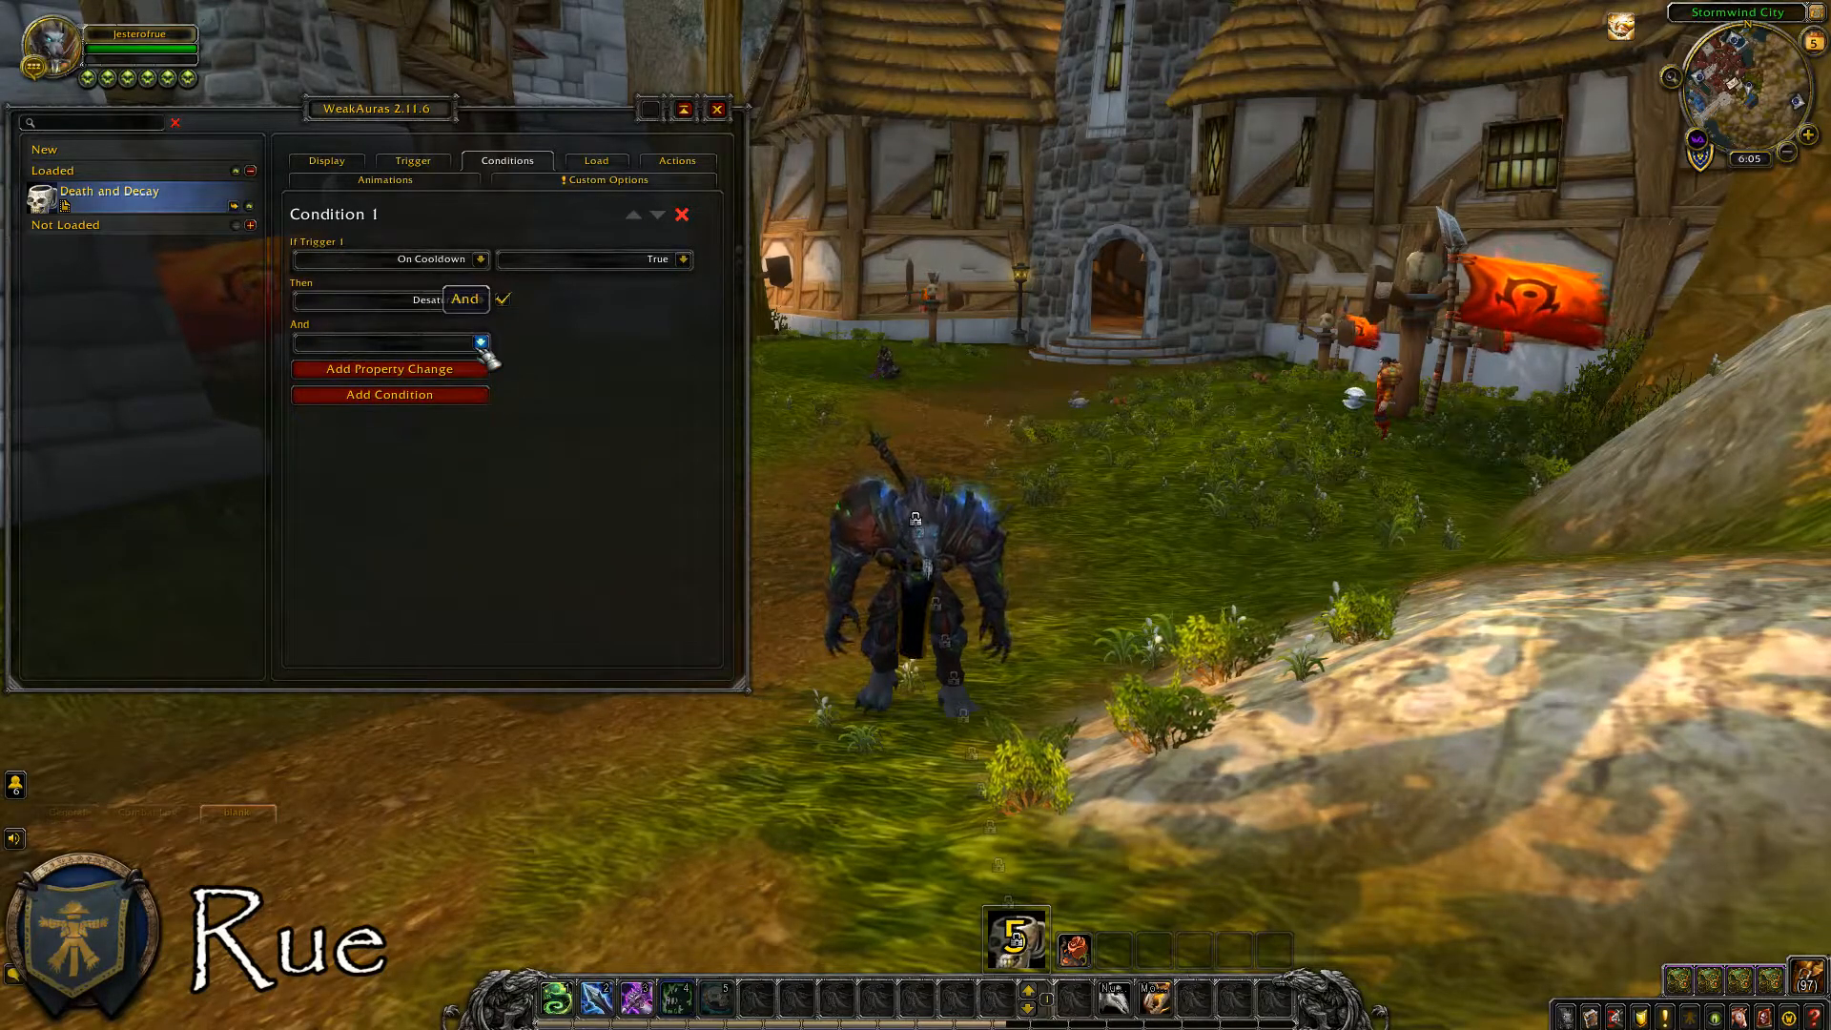
click(481, 343)
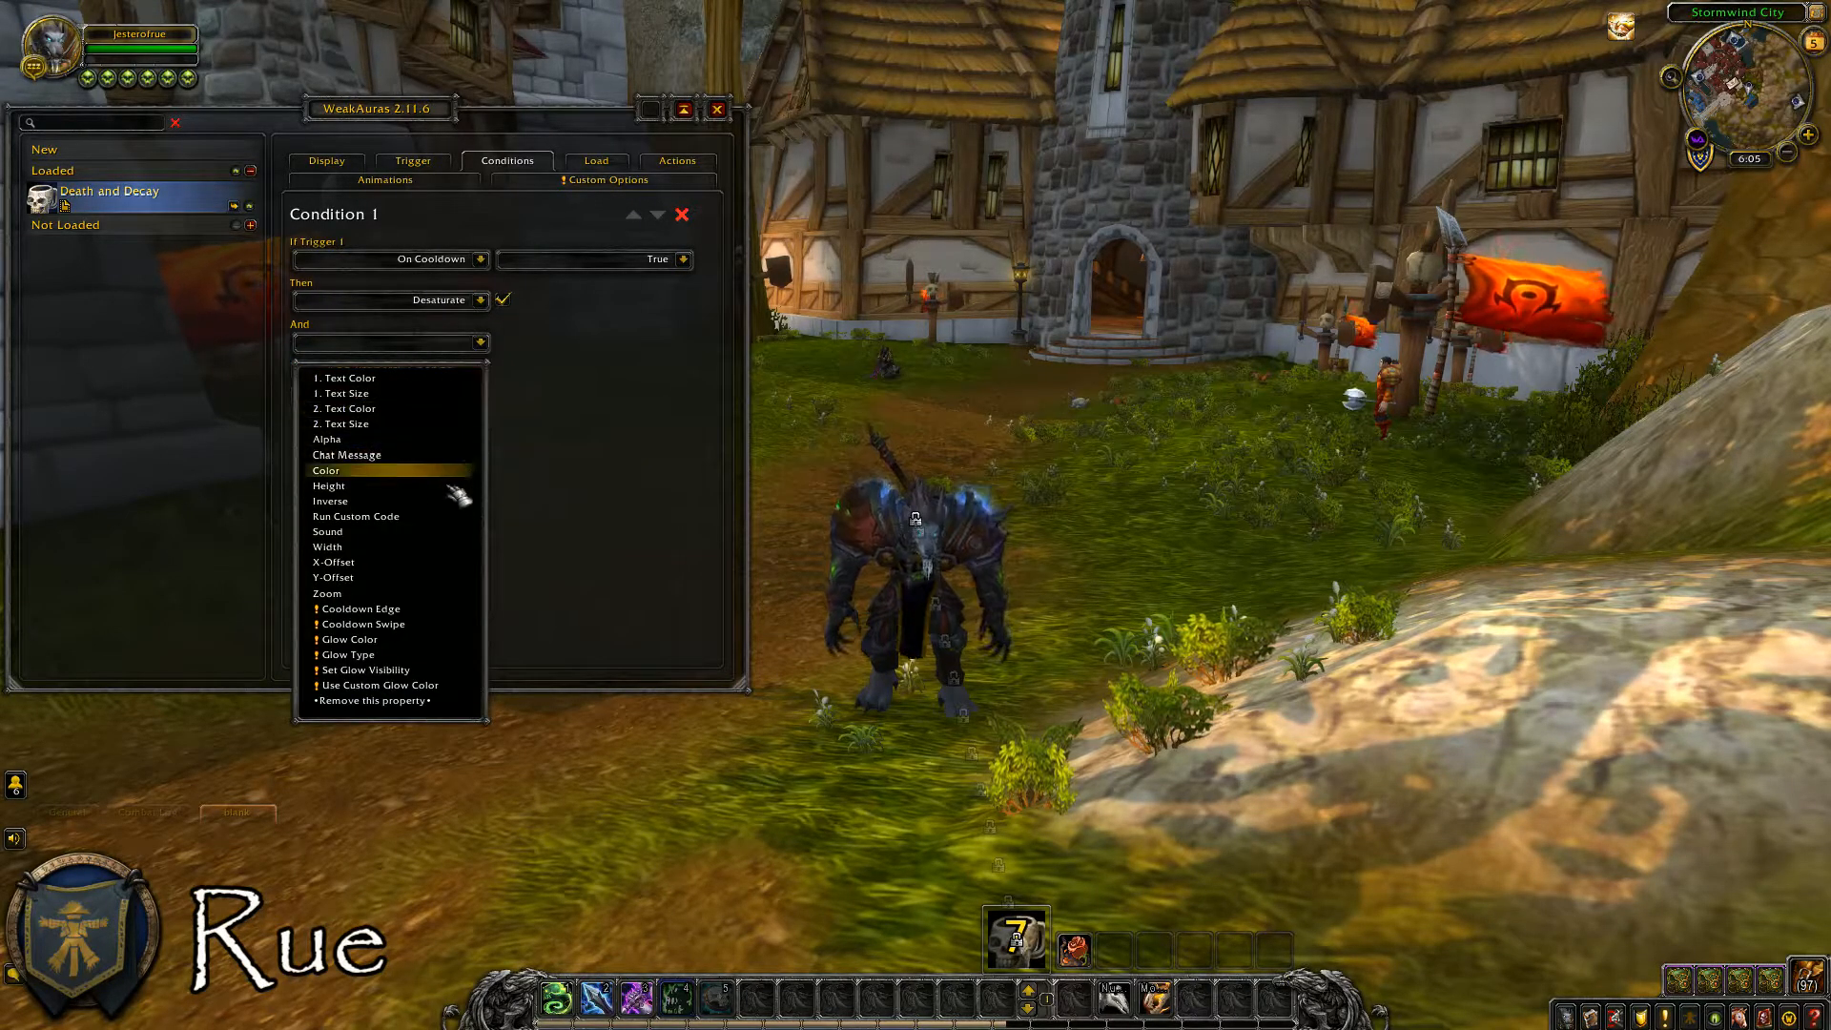
click(439, 547)
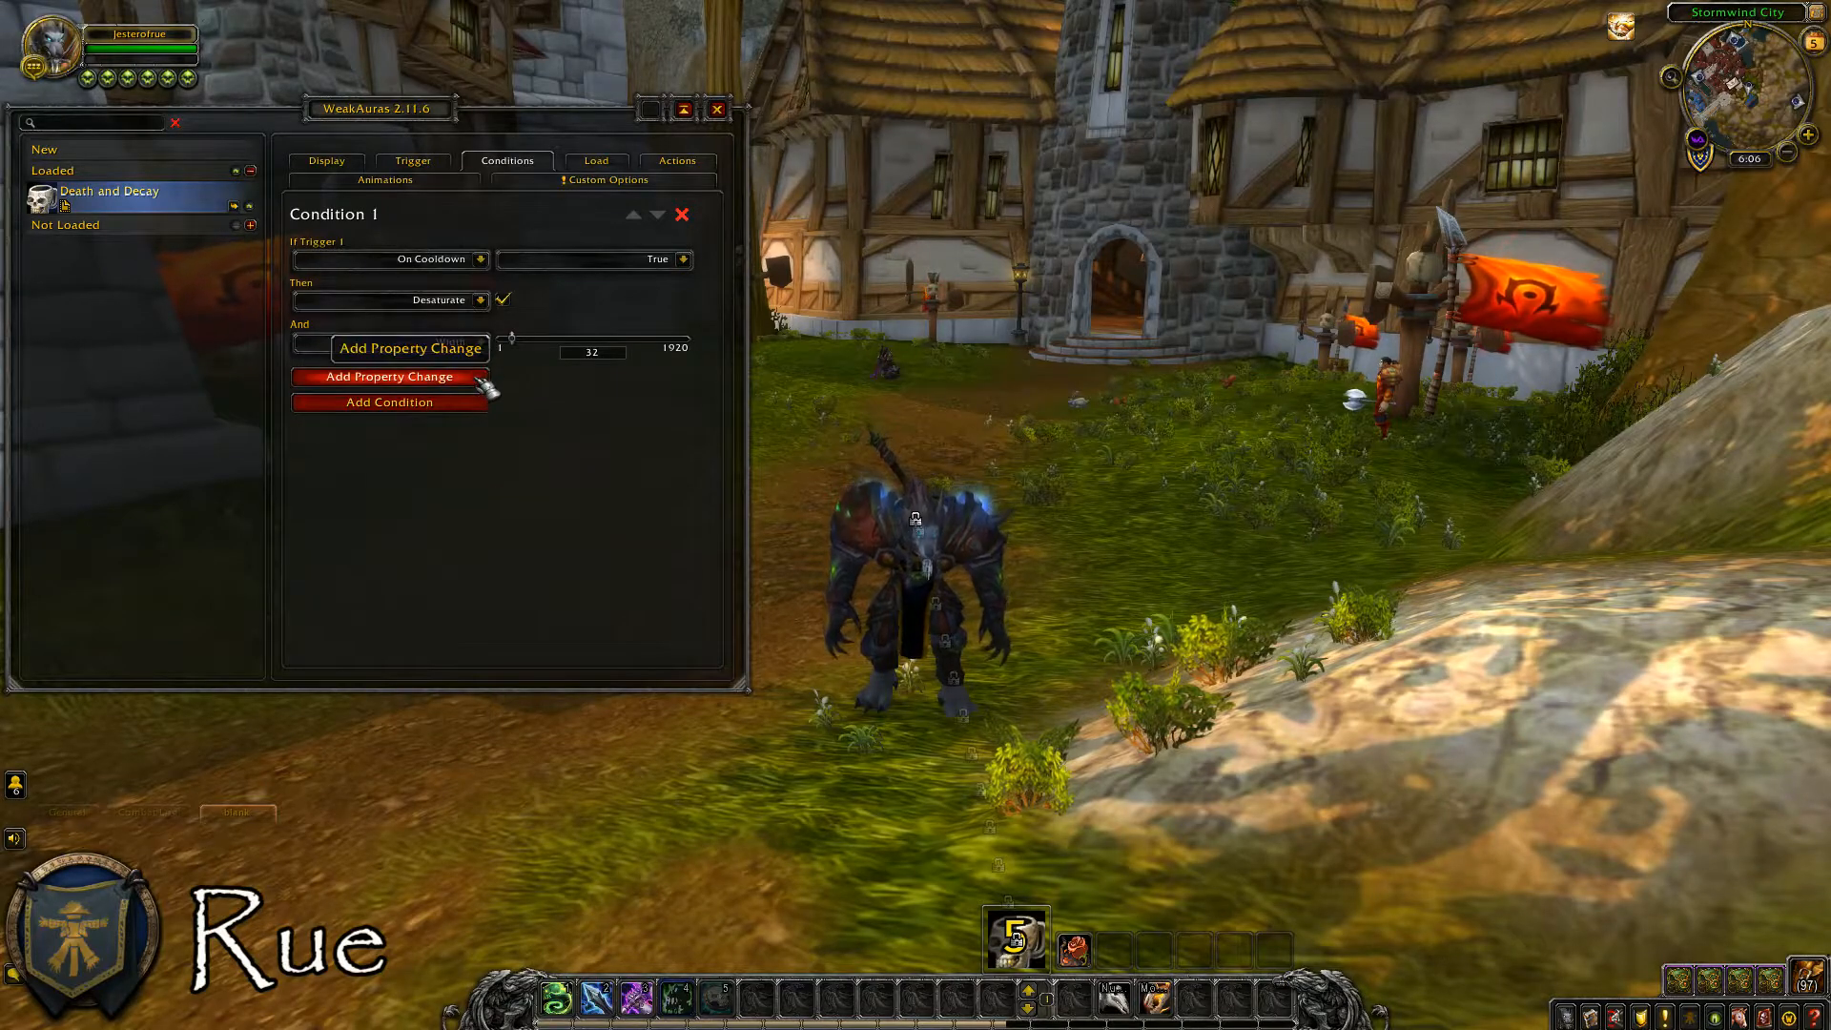
click(477, 369)
click(481, 391)
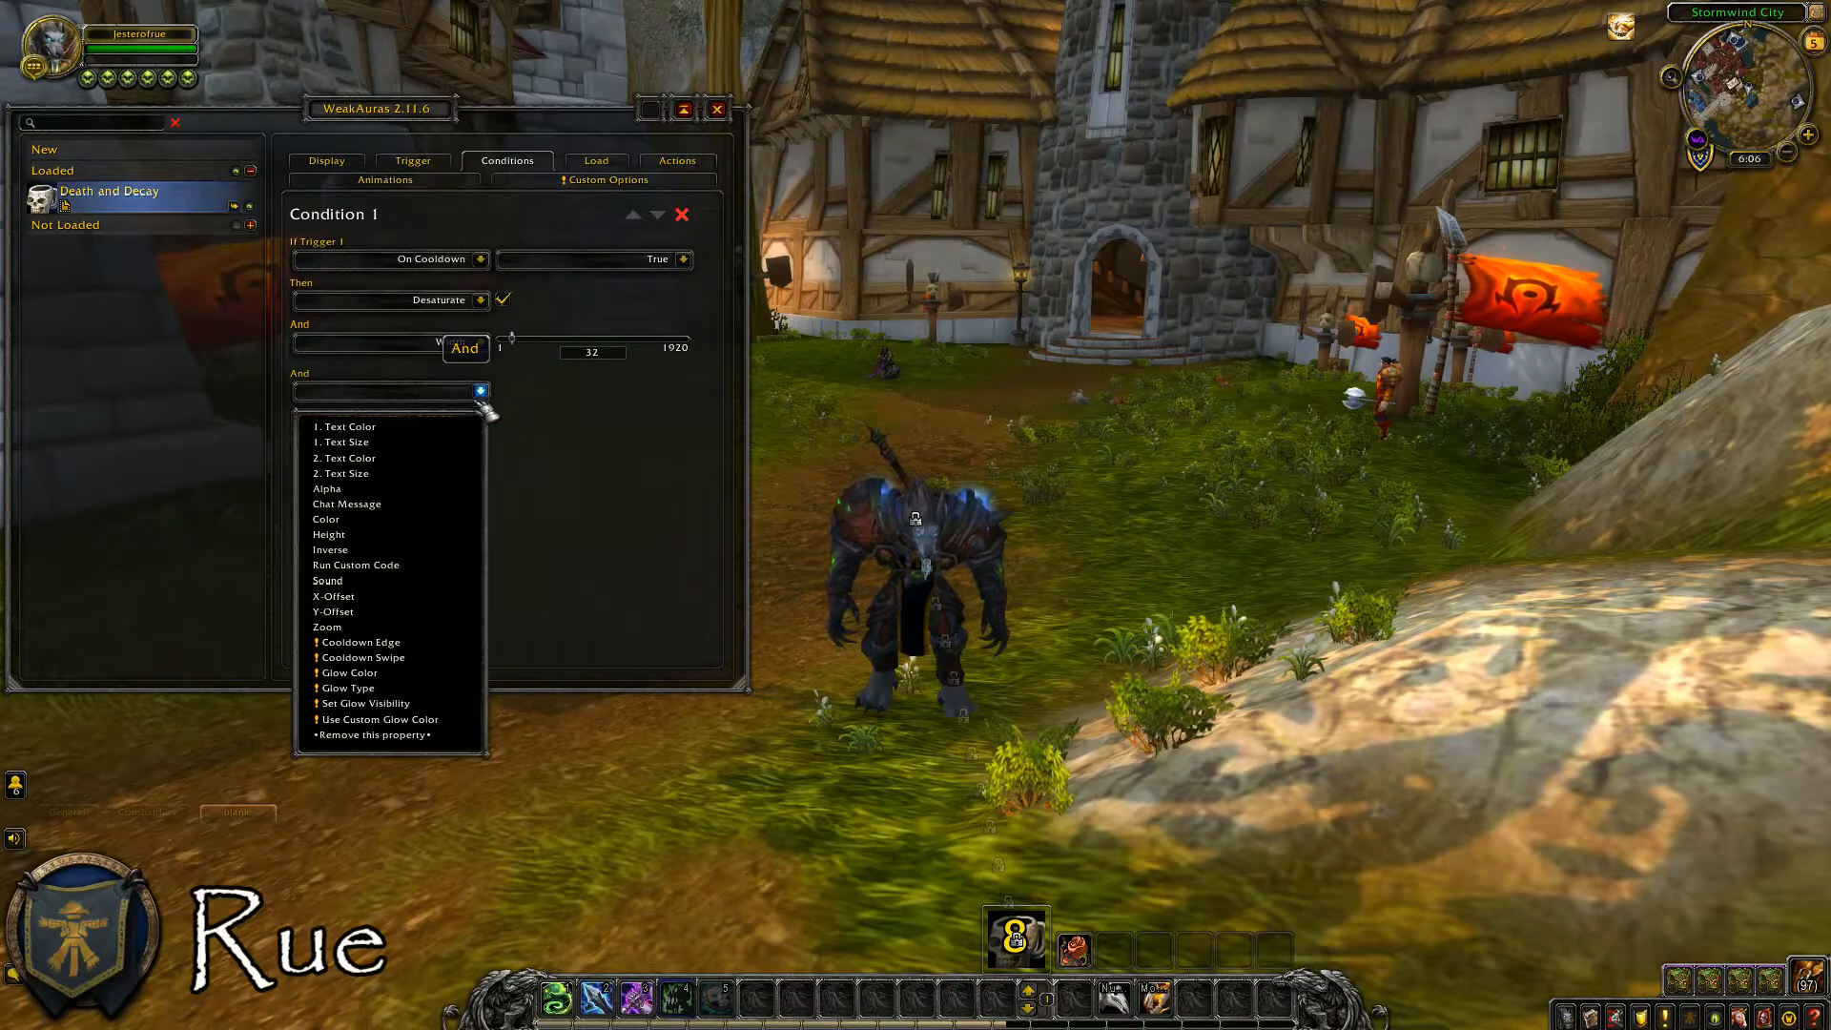
click(435, 536)
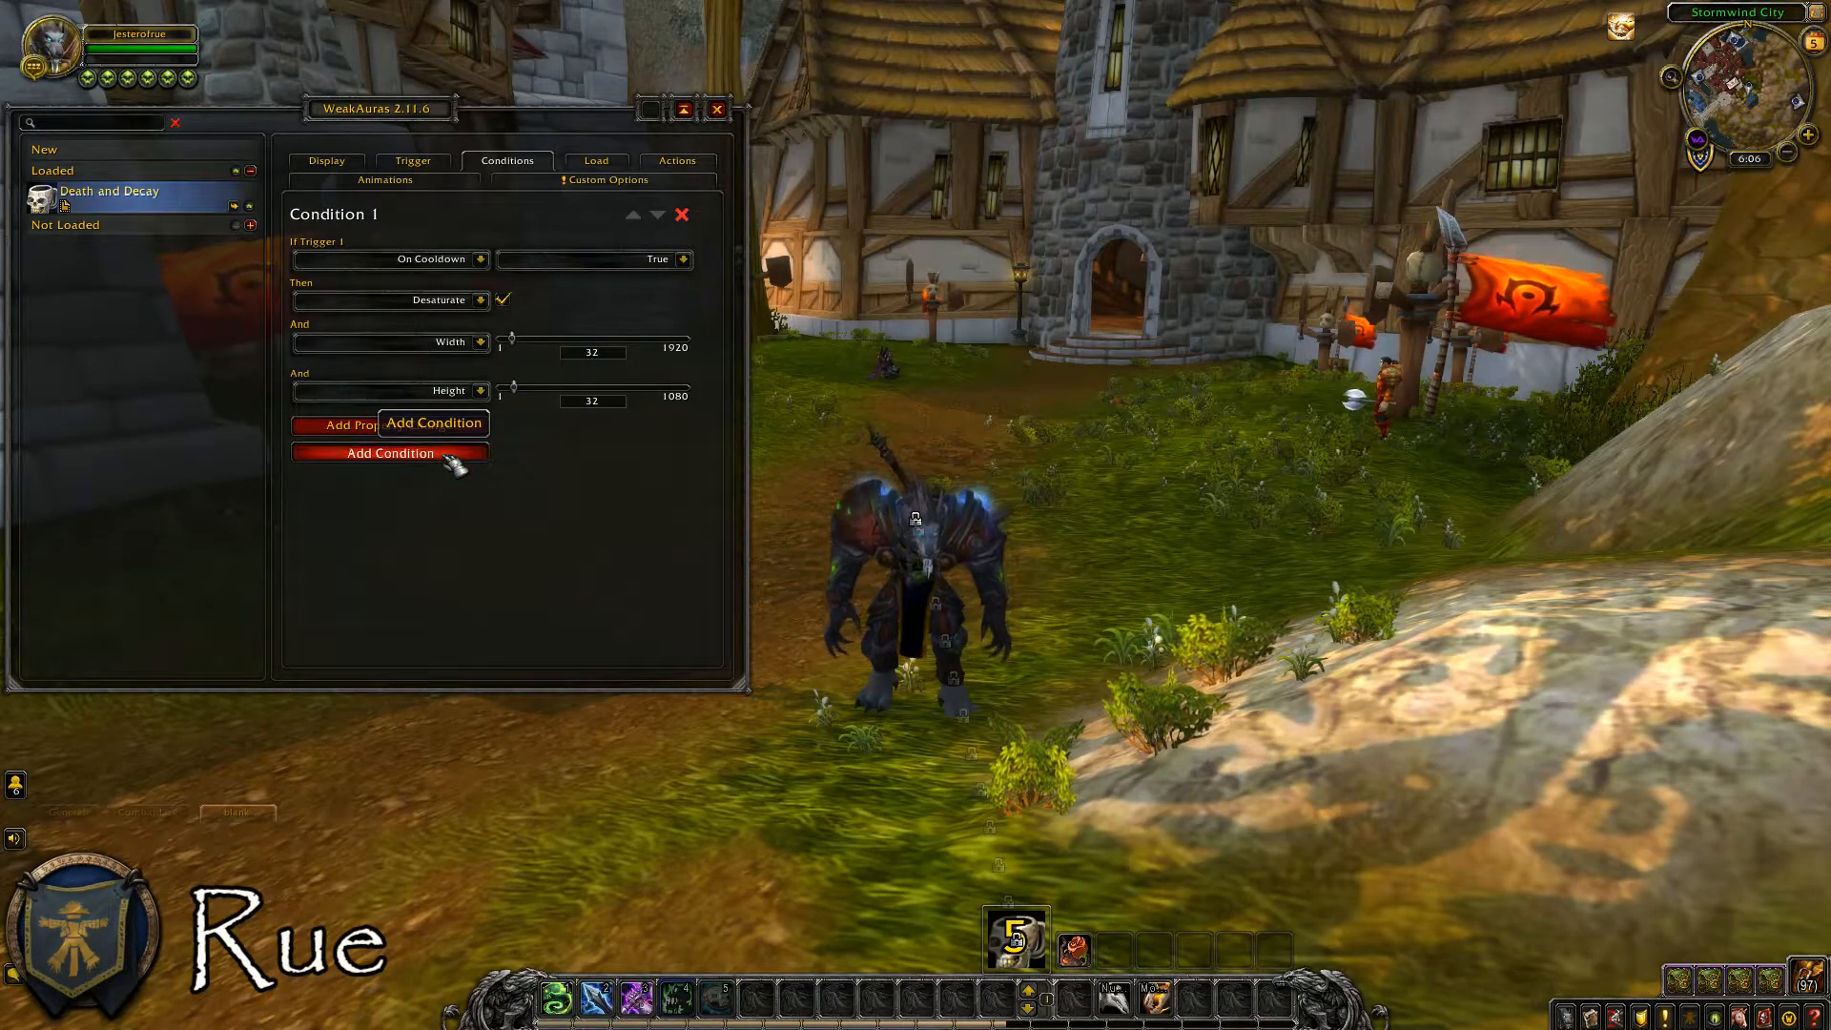
Add a second condition of type All of, with In Combat set to True as its first check.
click(446, 458)
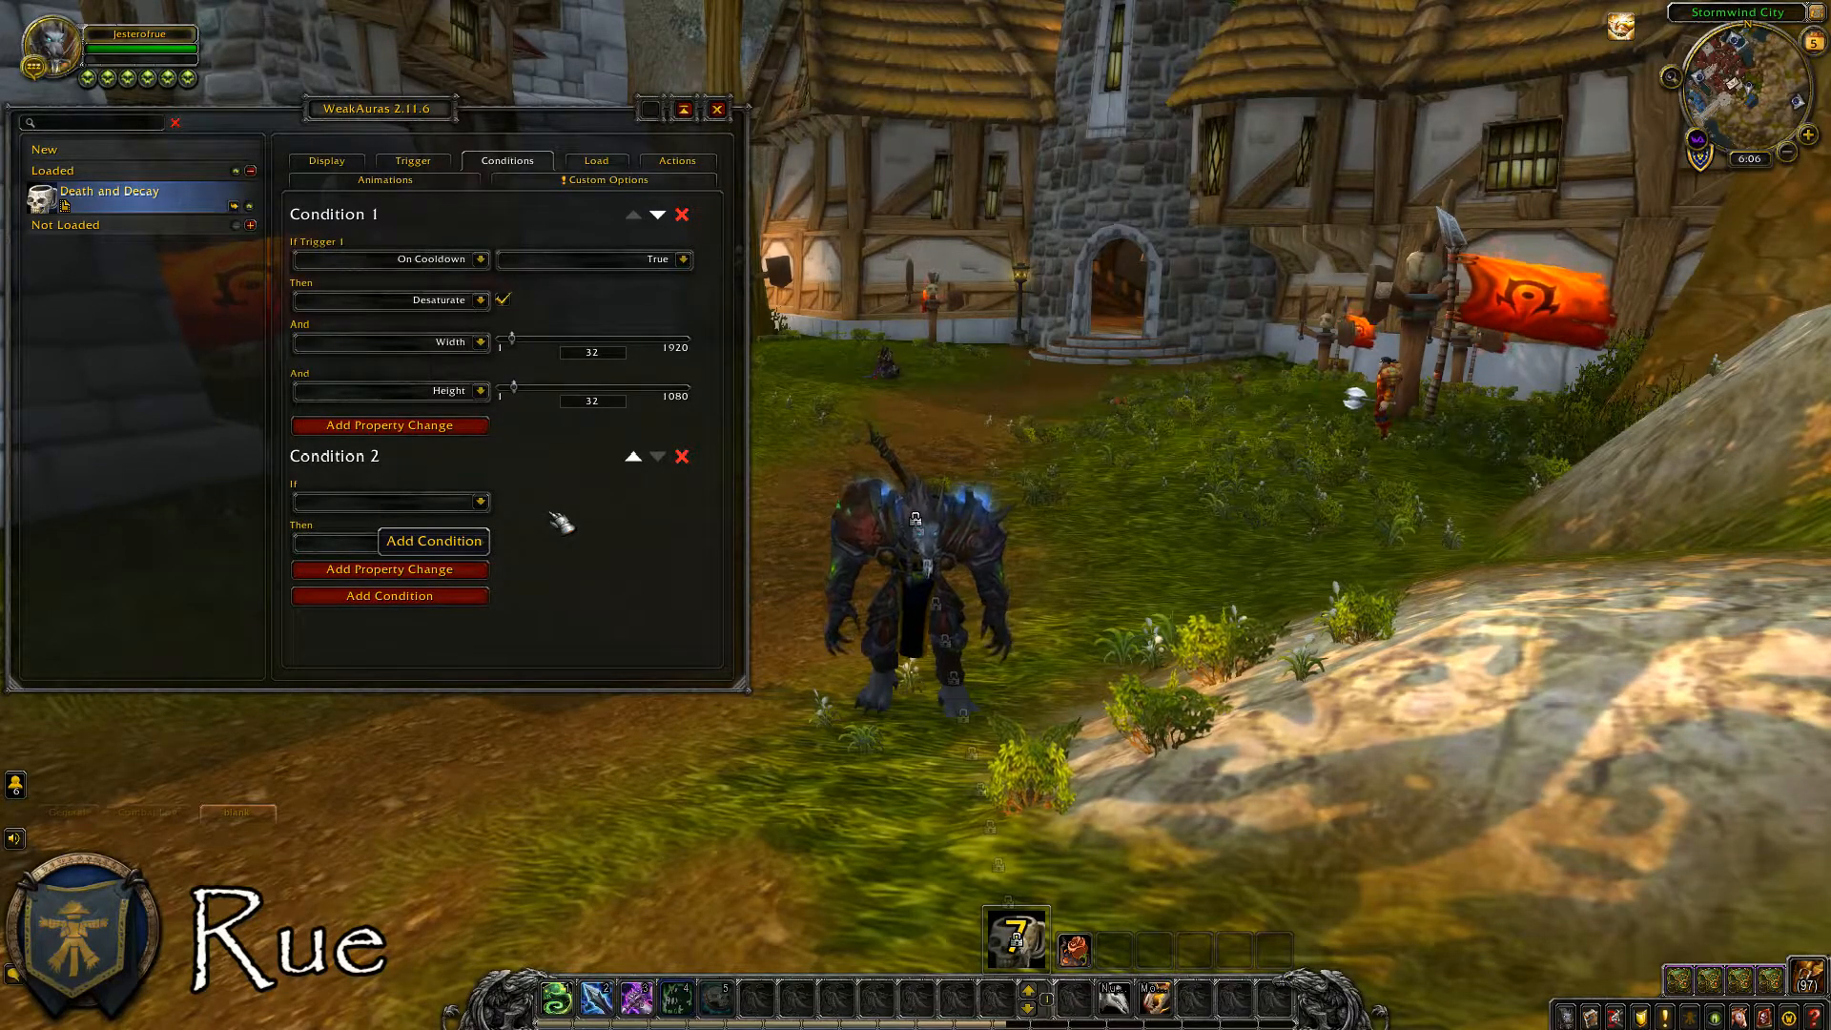
click(481, 501)
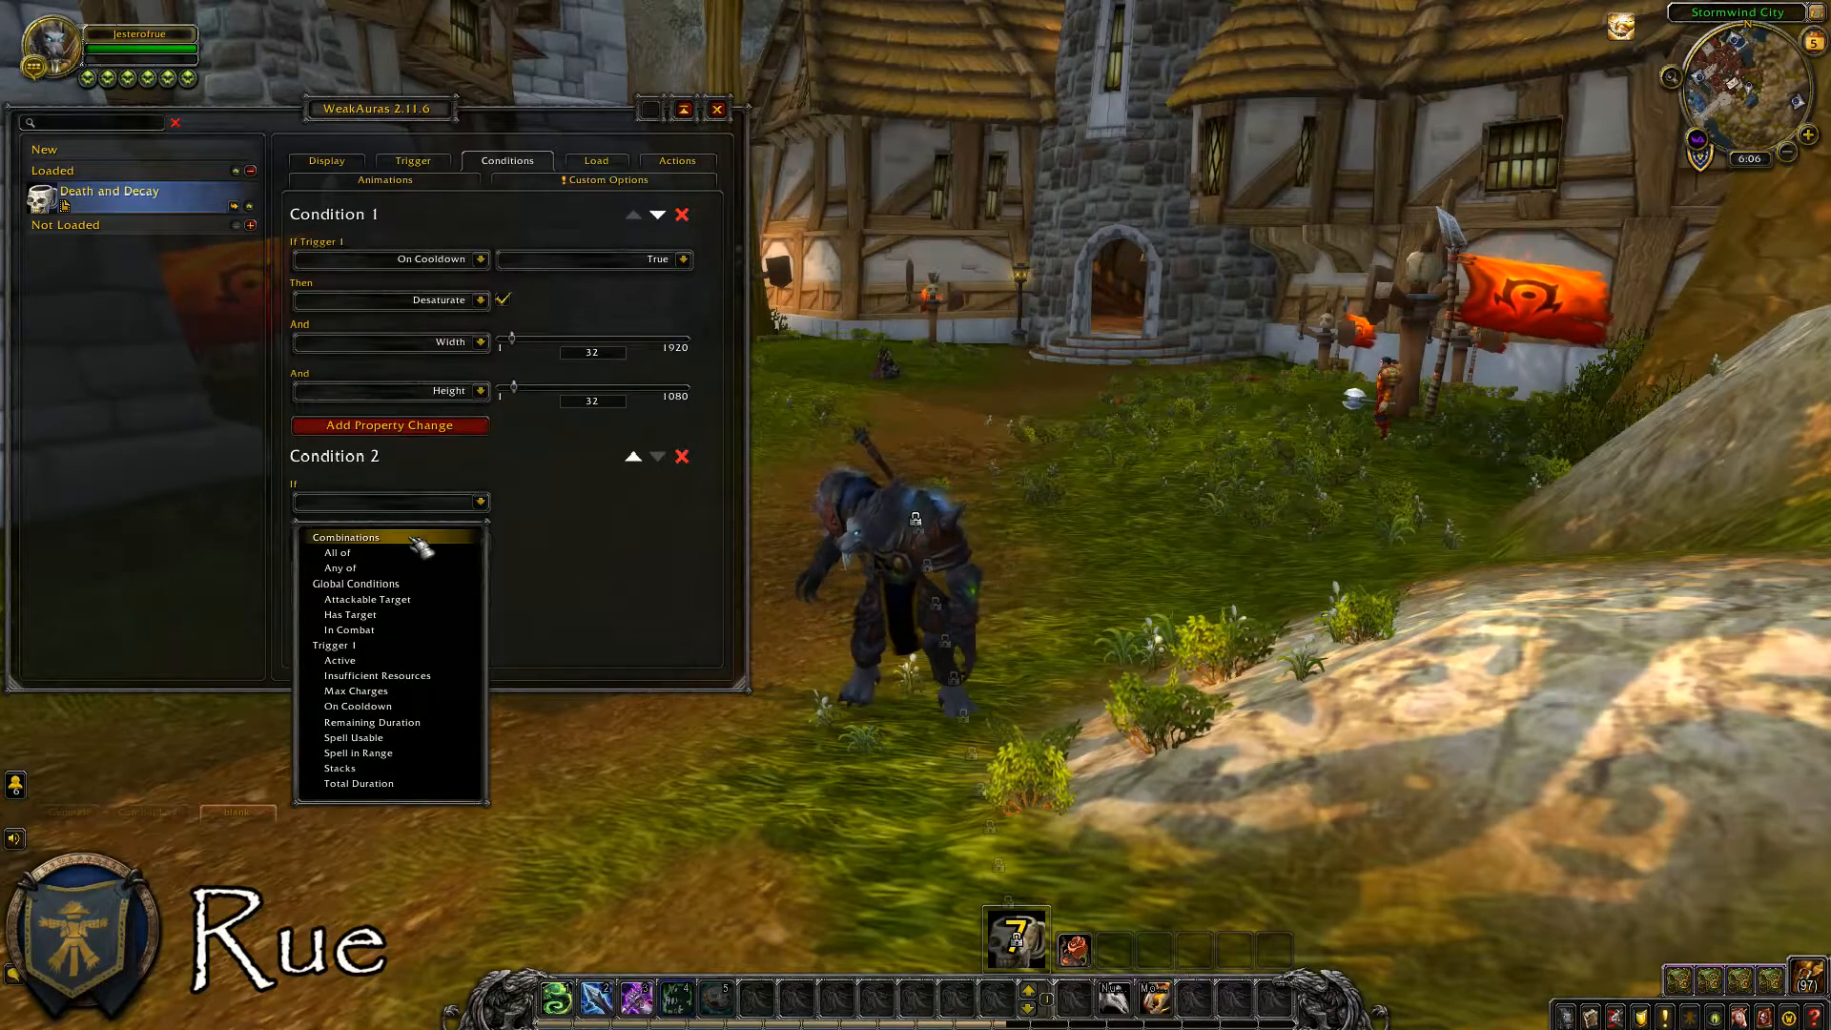
click(368, 557)
click(481, 534)
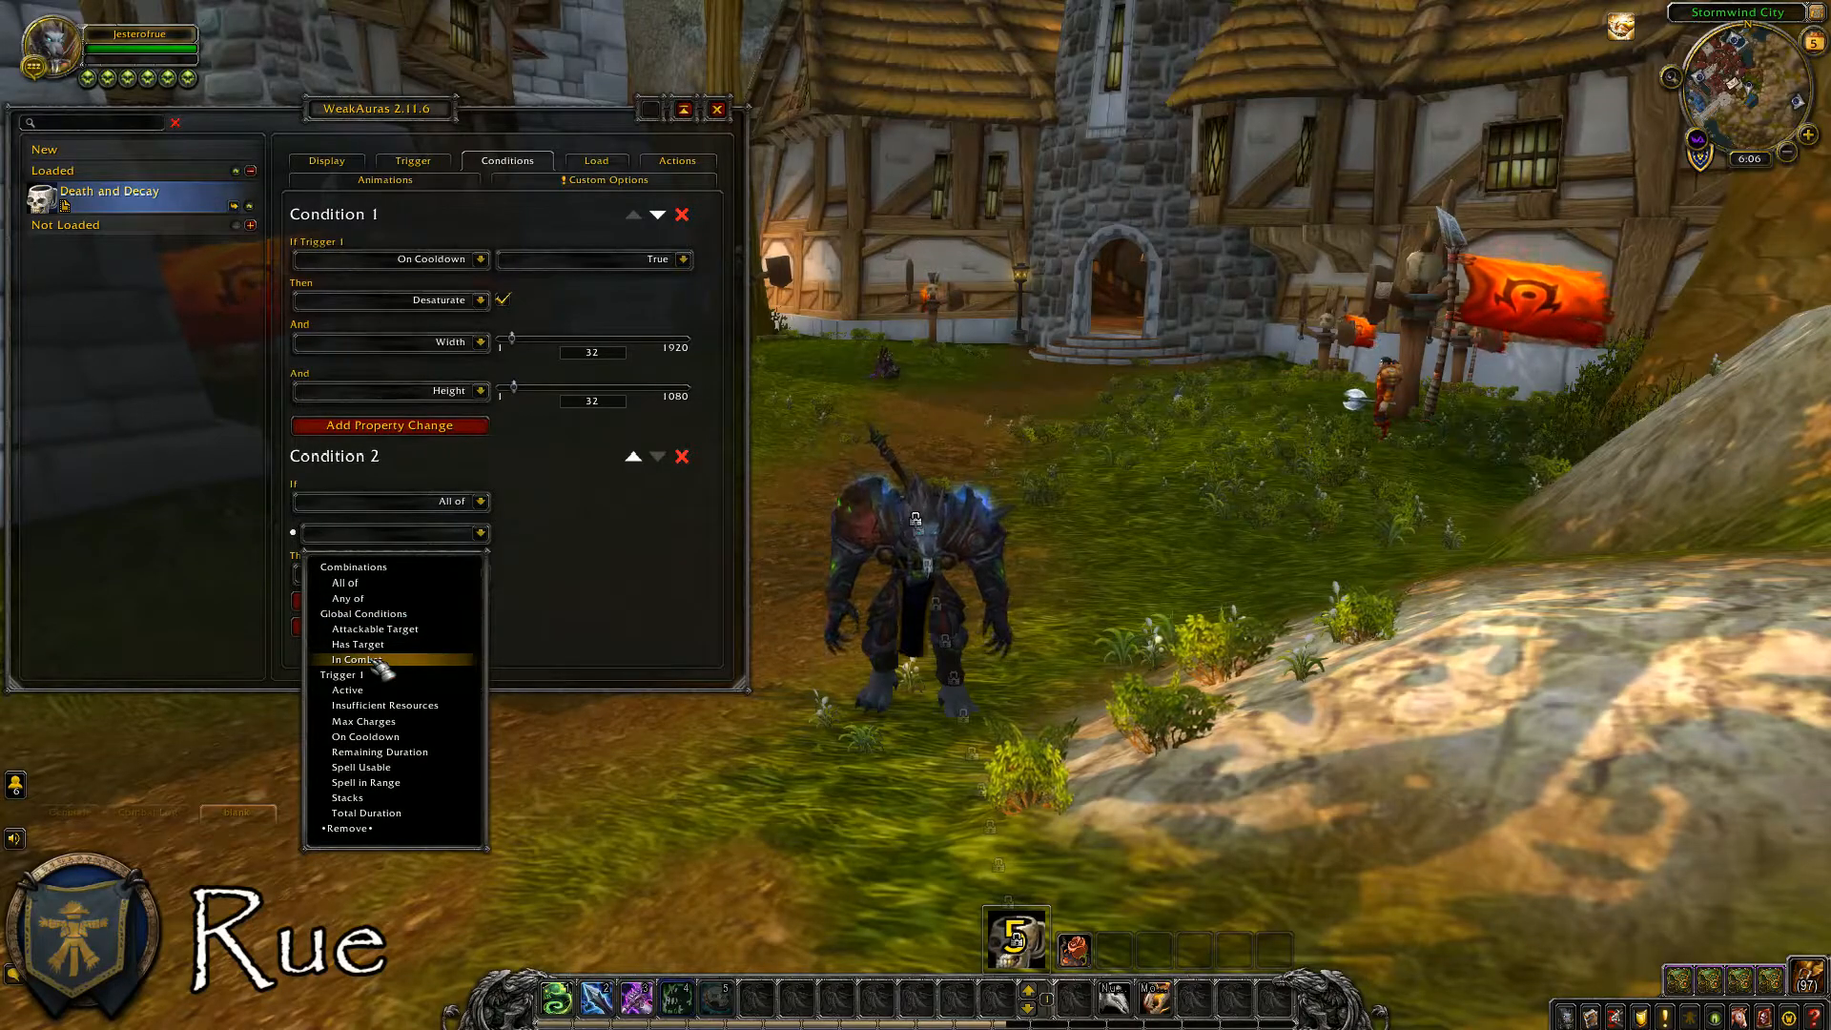
click(377, 660)
click(591, 534)
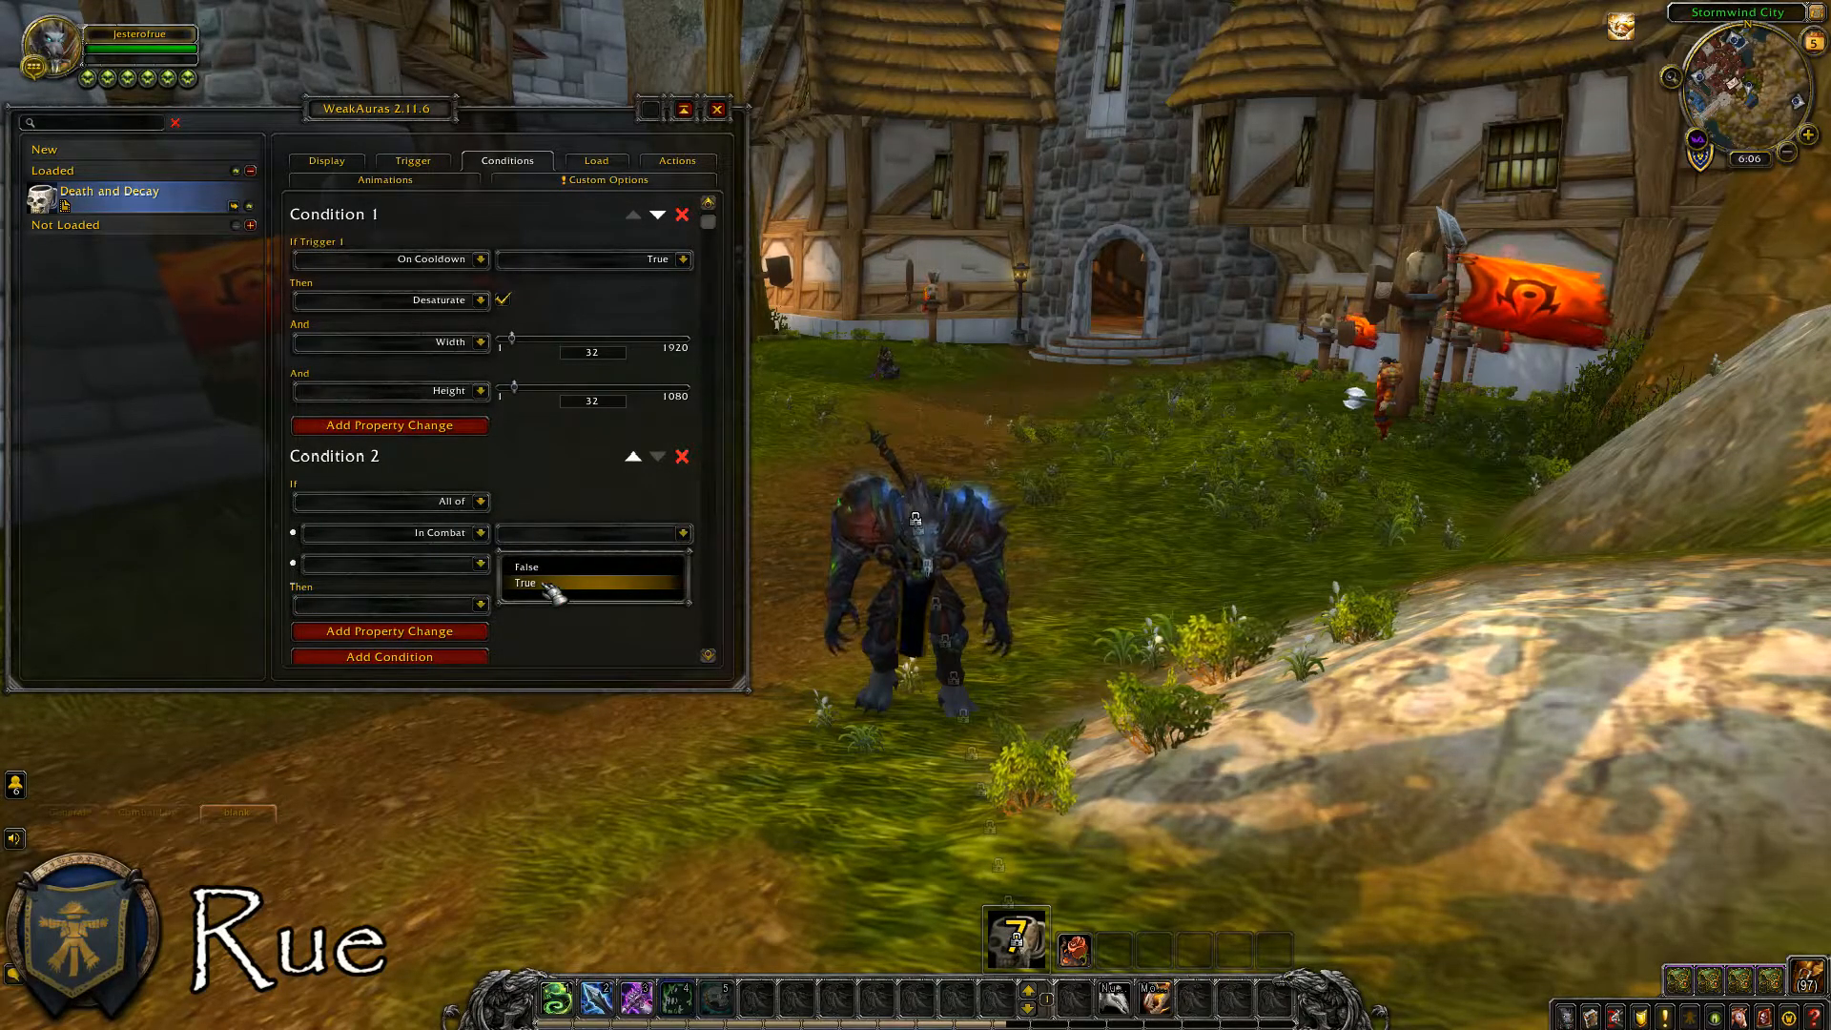
click(550, 592)
Add Trigger 1's On Cooldown set to False as the second check in Condition 2.
click(480, 564)
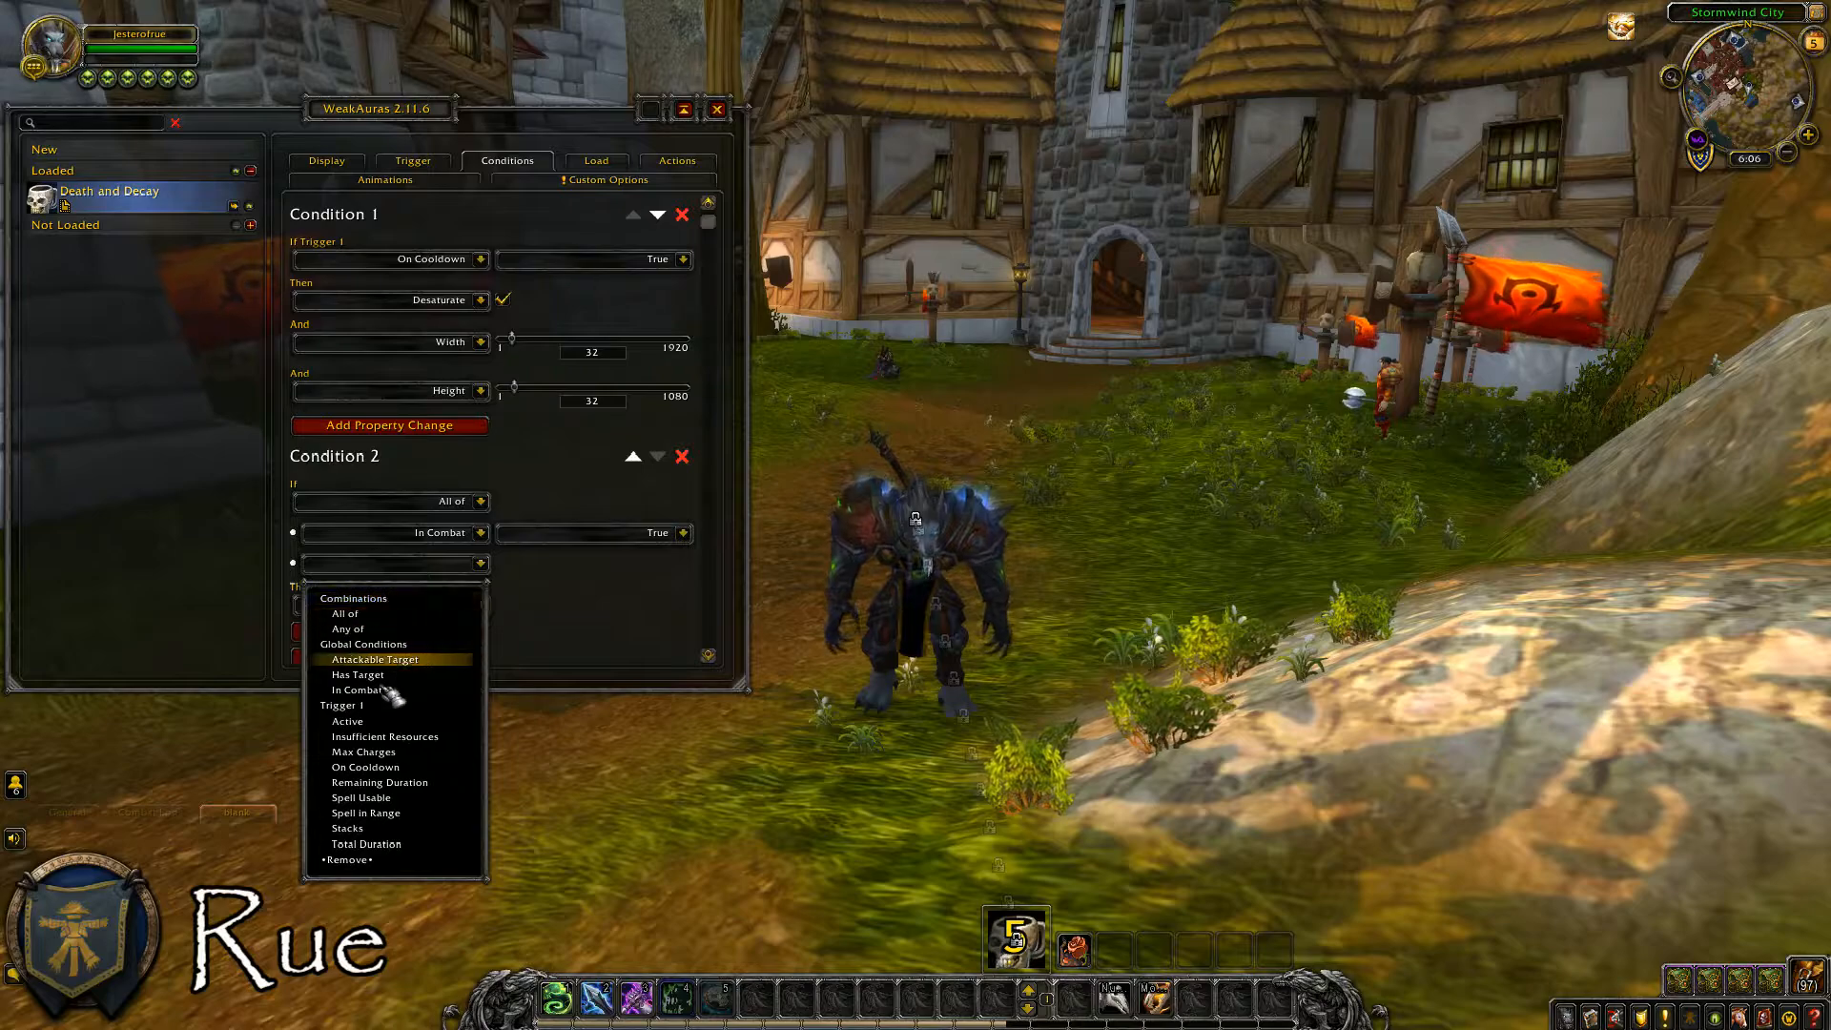
click(380, 769)
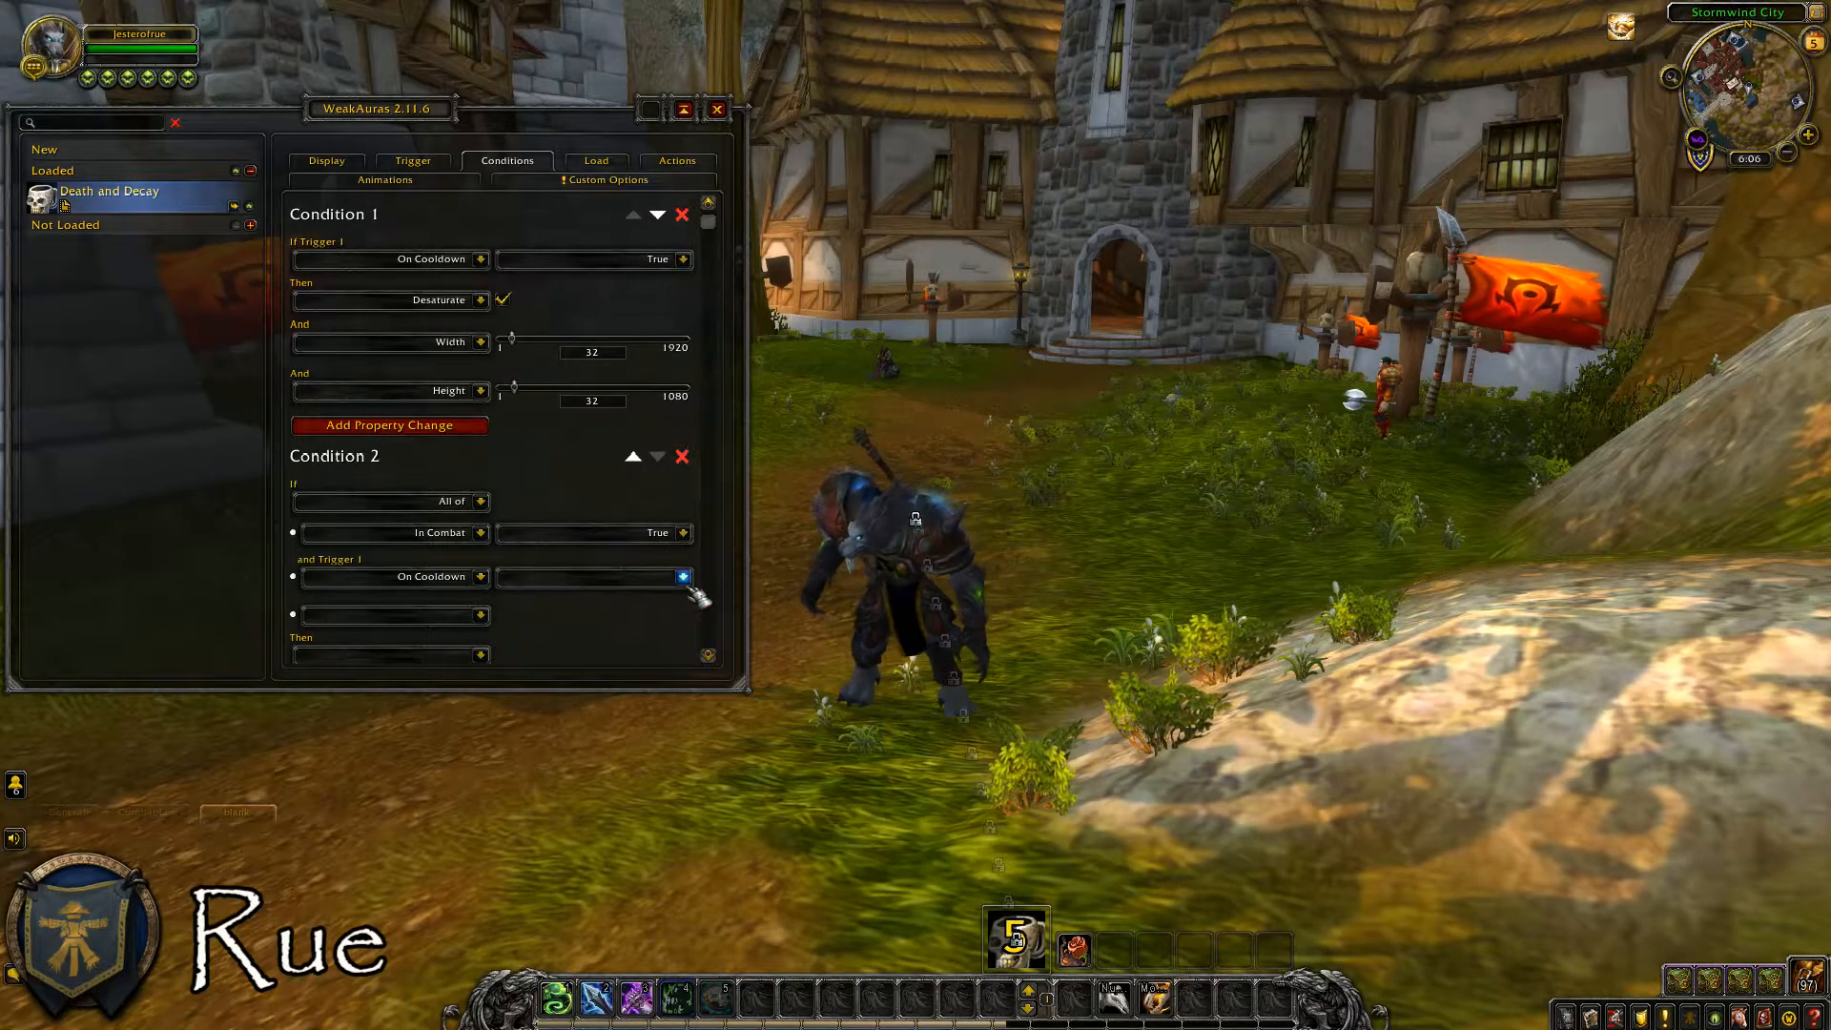
click(687, 580)
click(572, 625)
Make Condition 2 change the Set Glow Visibility property and enable it.
scroll(544, 630, down, 2)
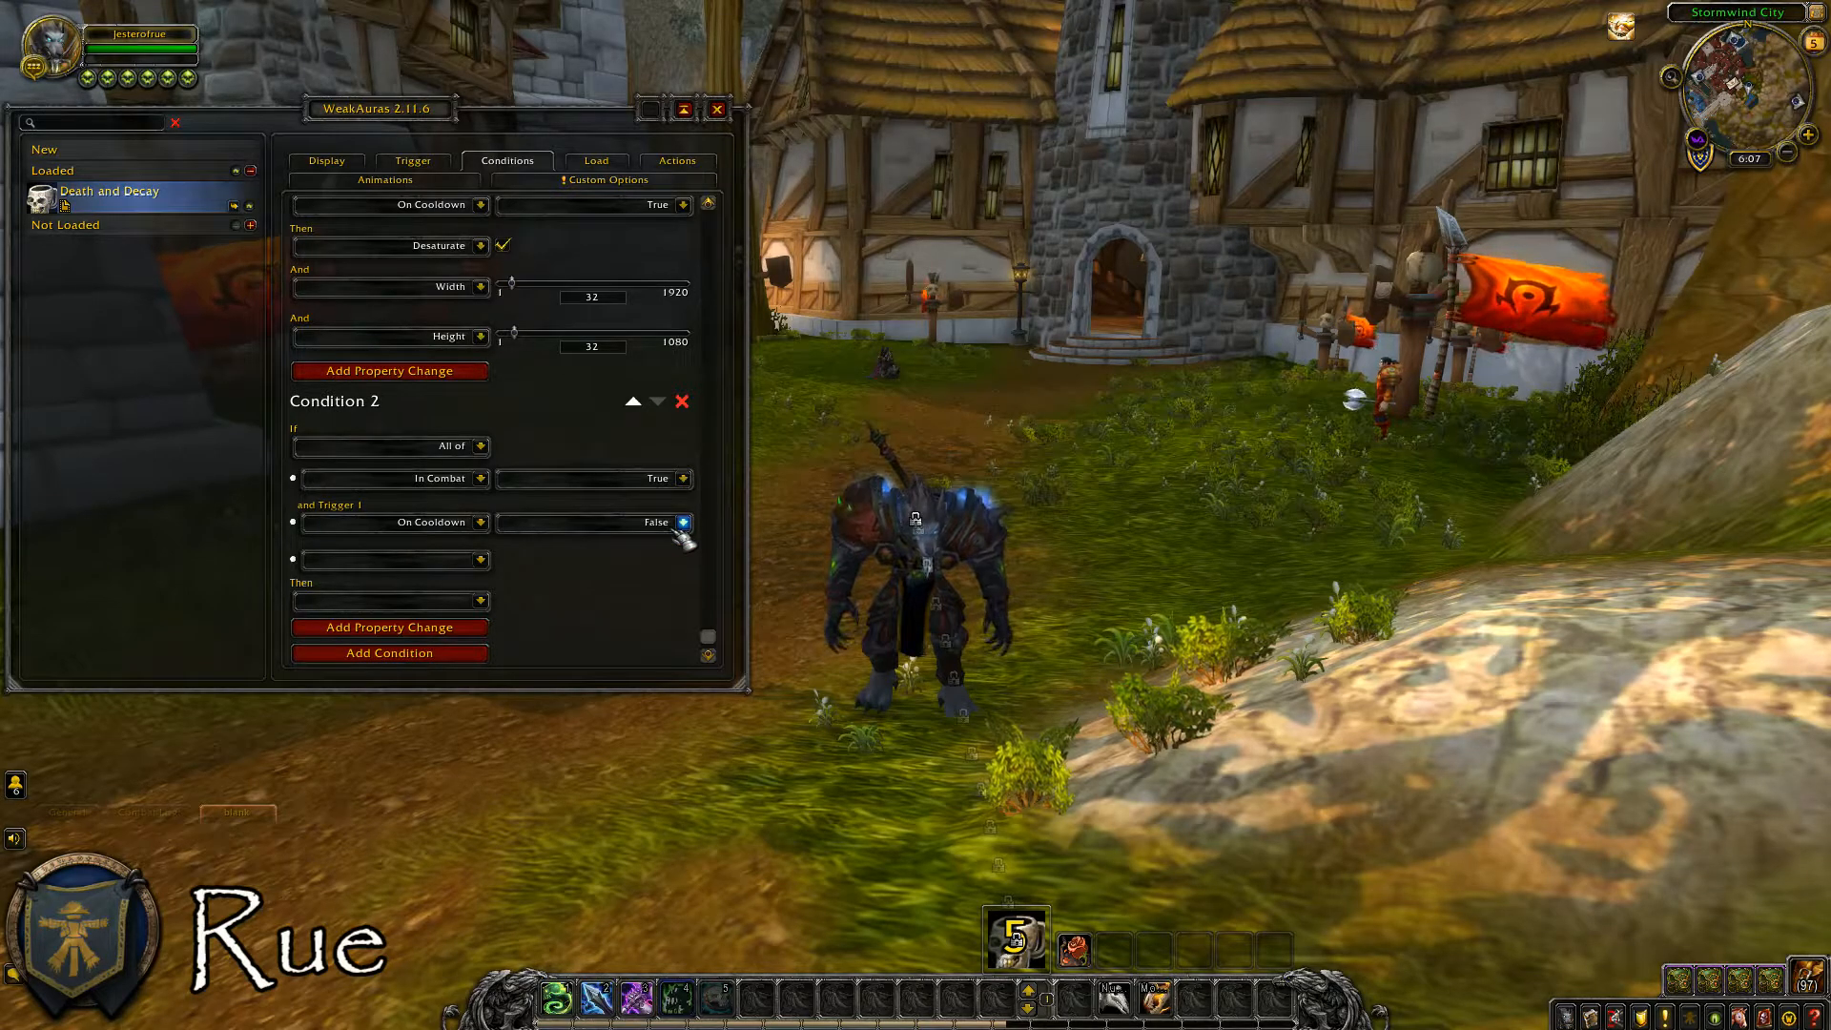
click(481, 601)
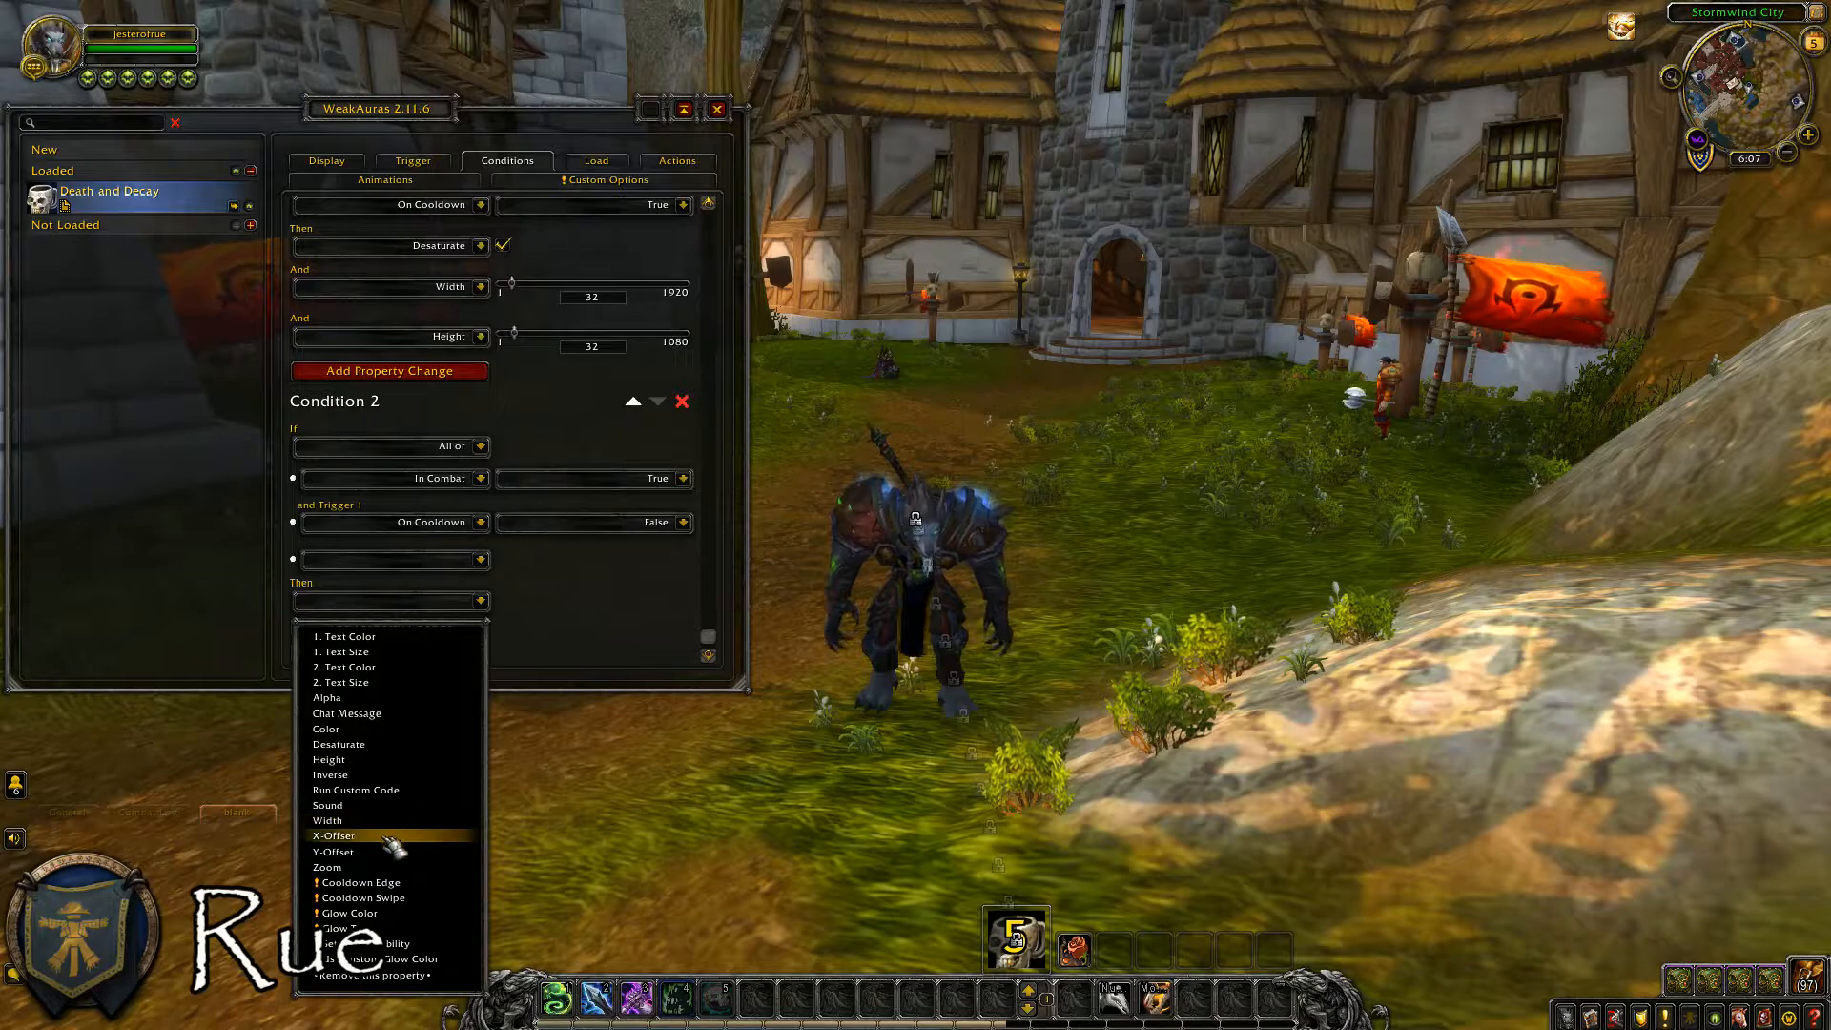
click(448, 945)
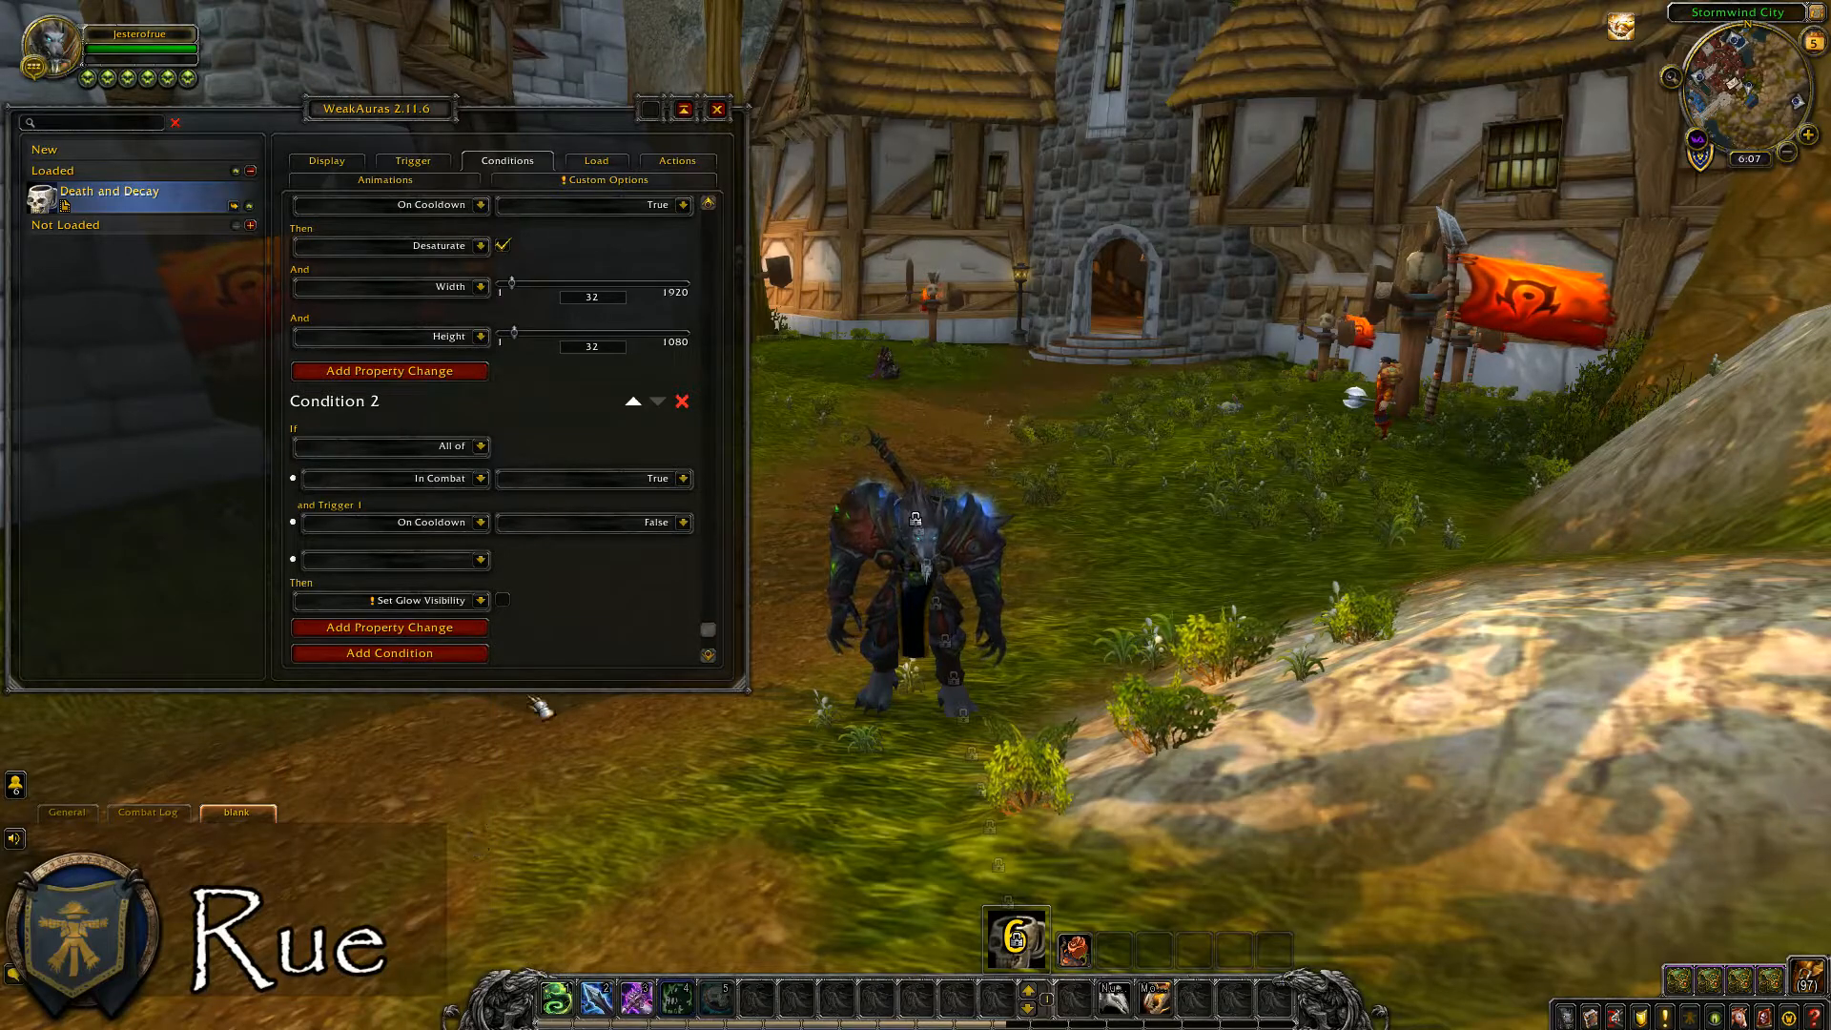
click(502, 600)
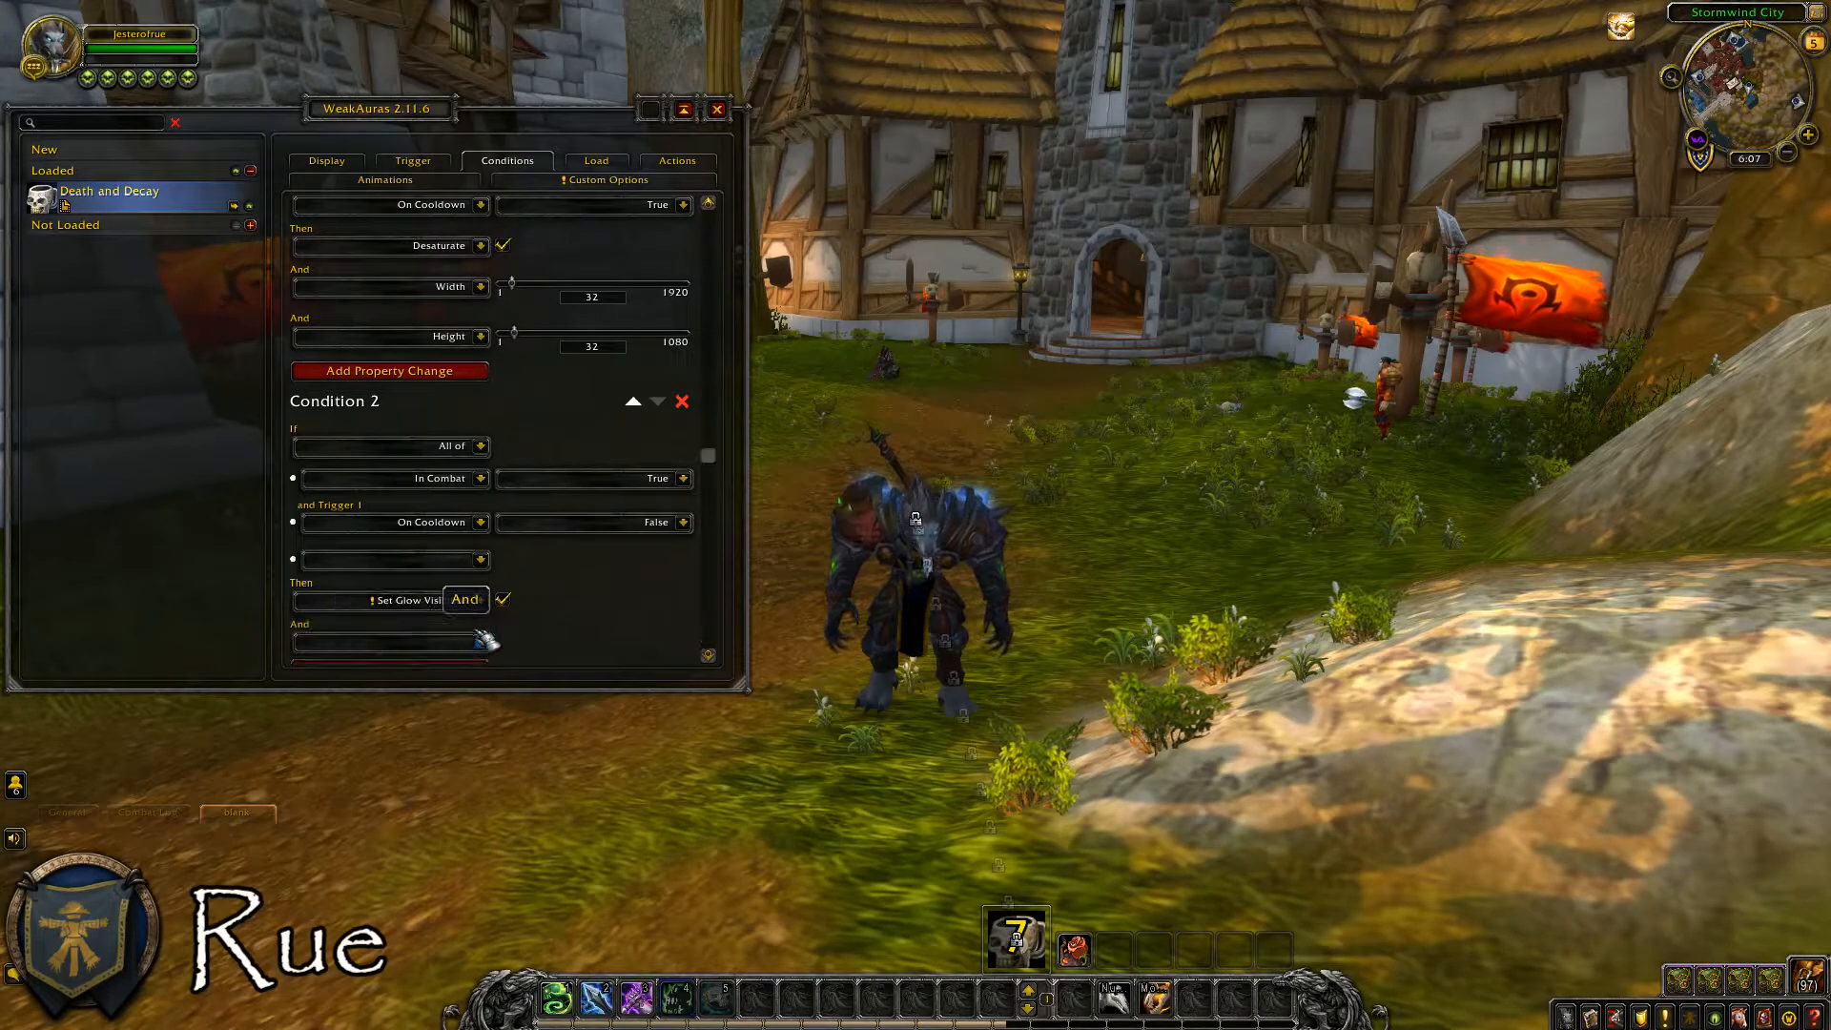
Add a Glow Type property change to Condition 2 and set it to Action Button Glow.
click(474, 630)
click(480, 600)
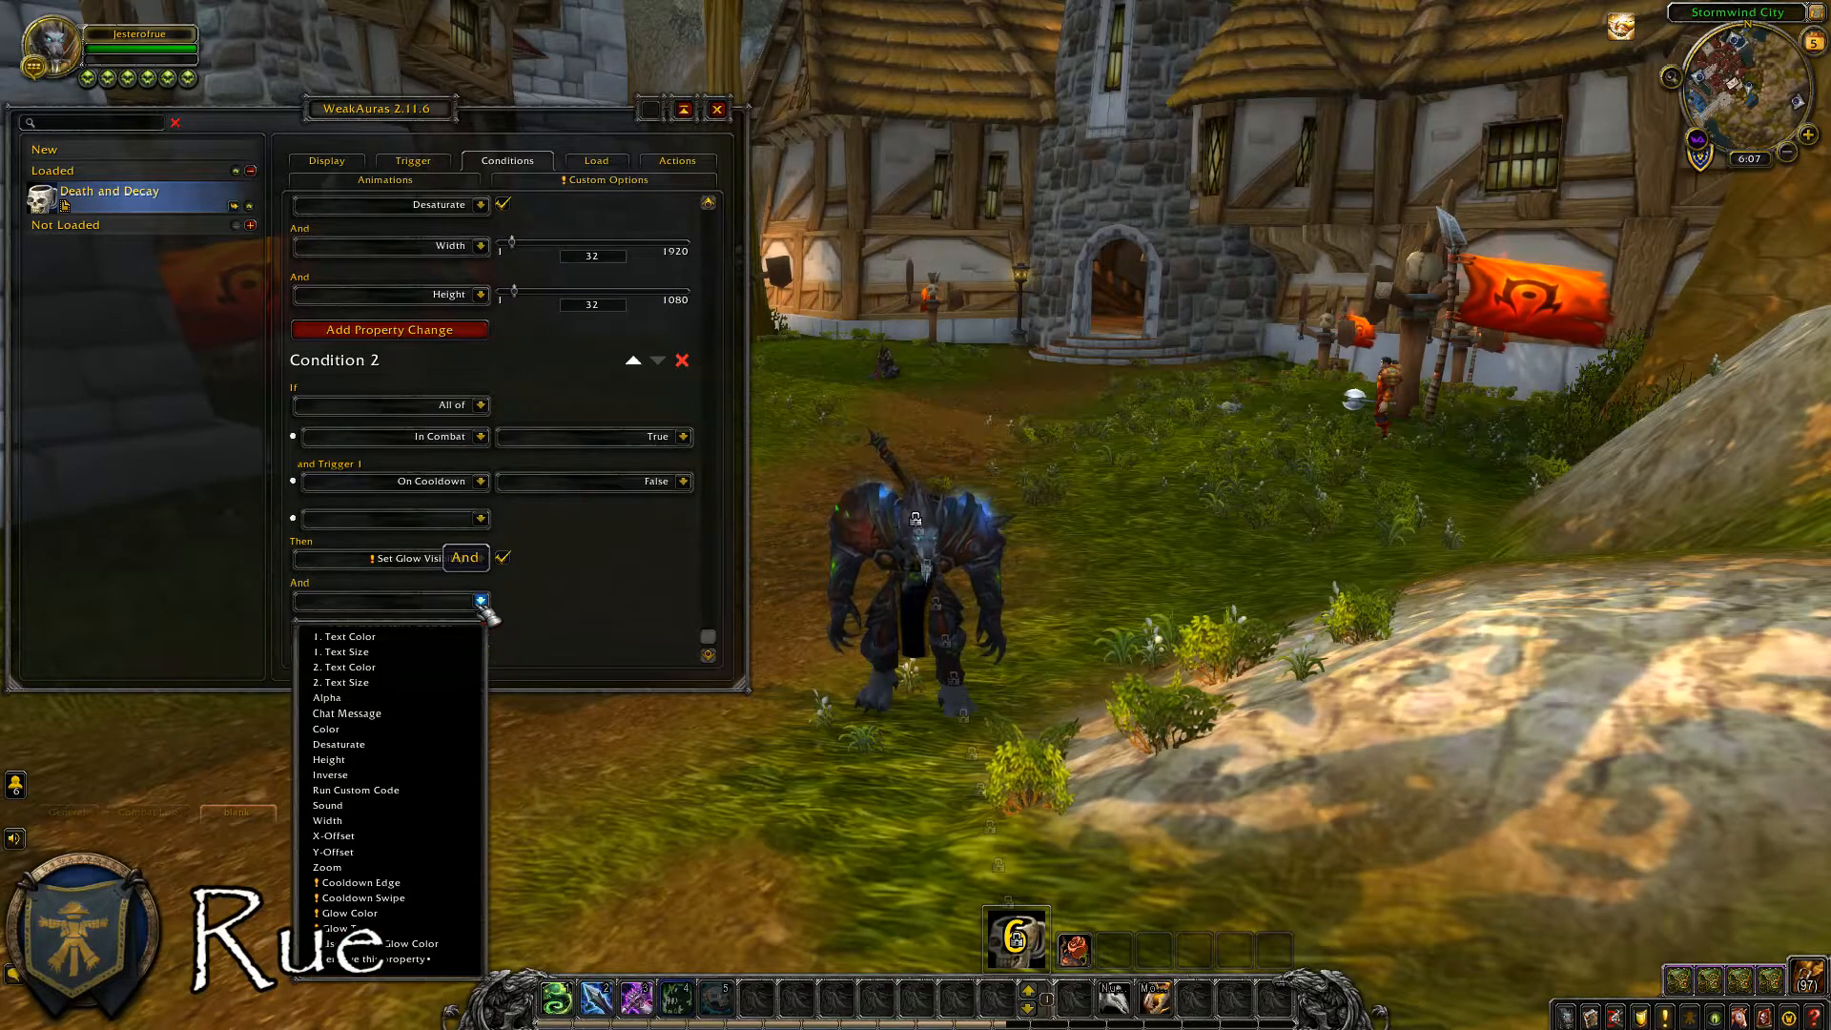
click(386, 930)
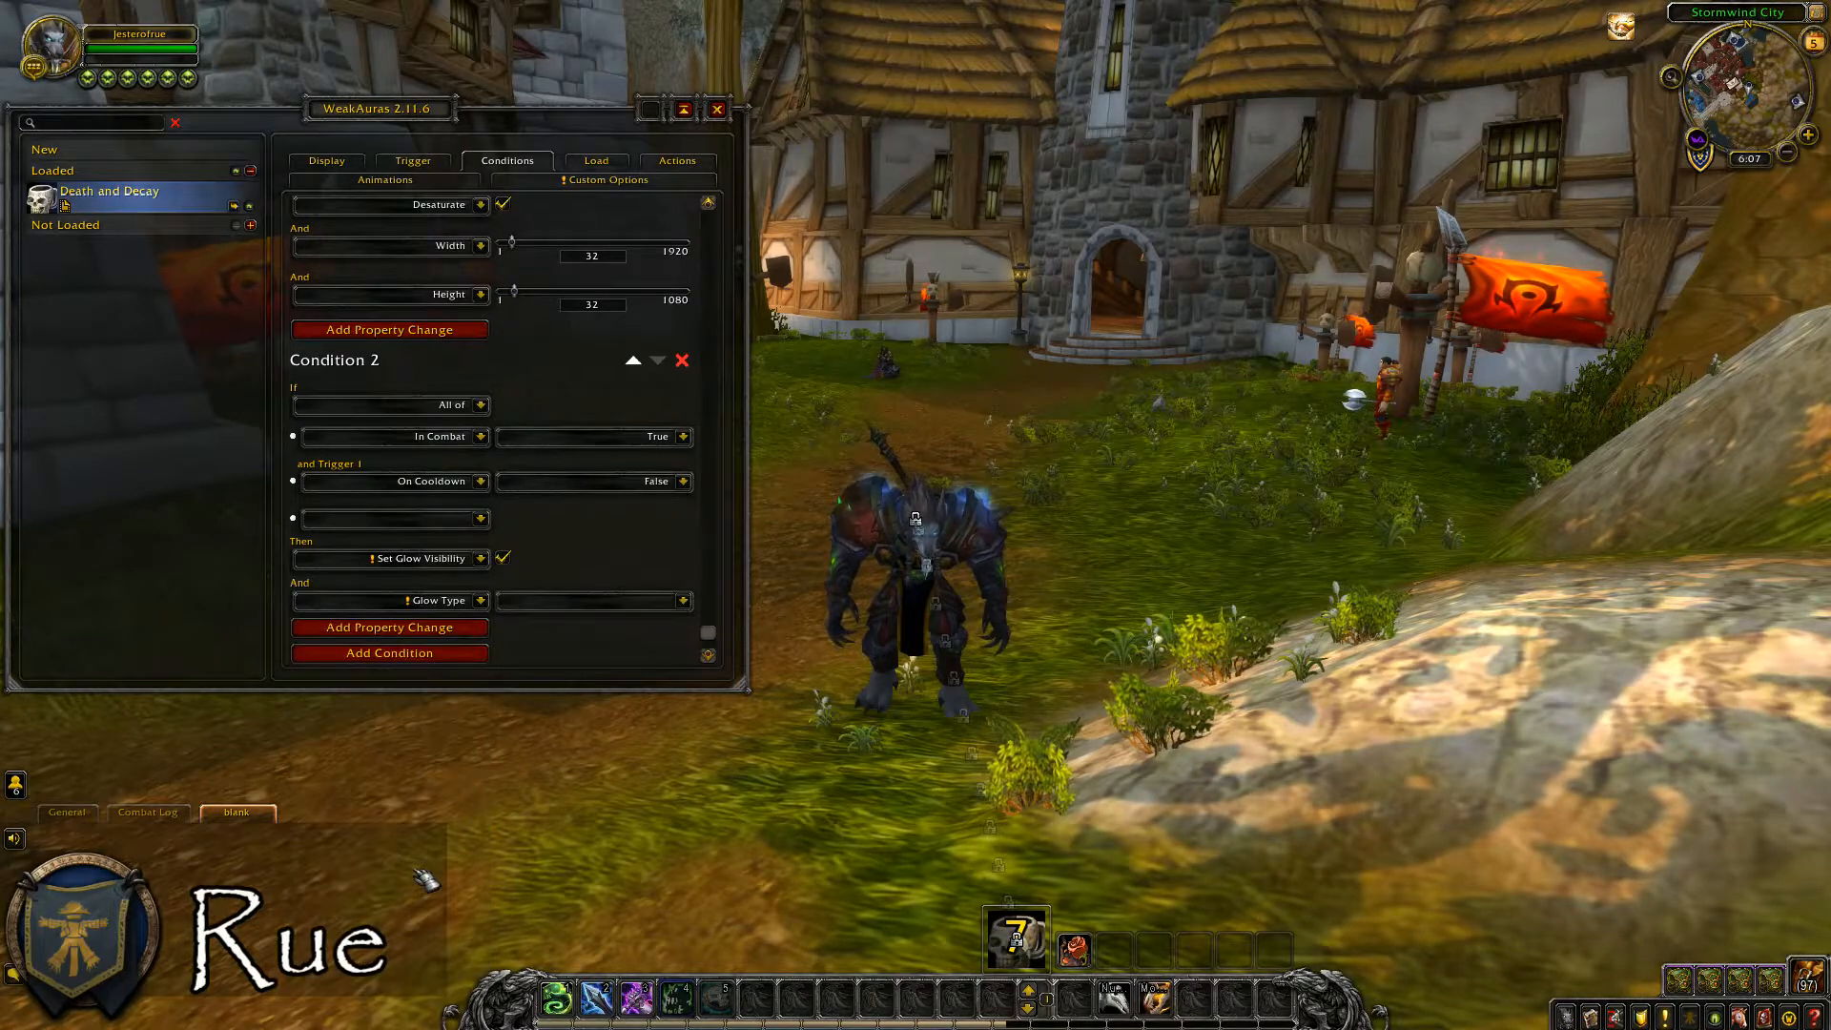
click(559, 601)
click(563, 665)
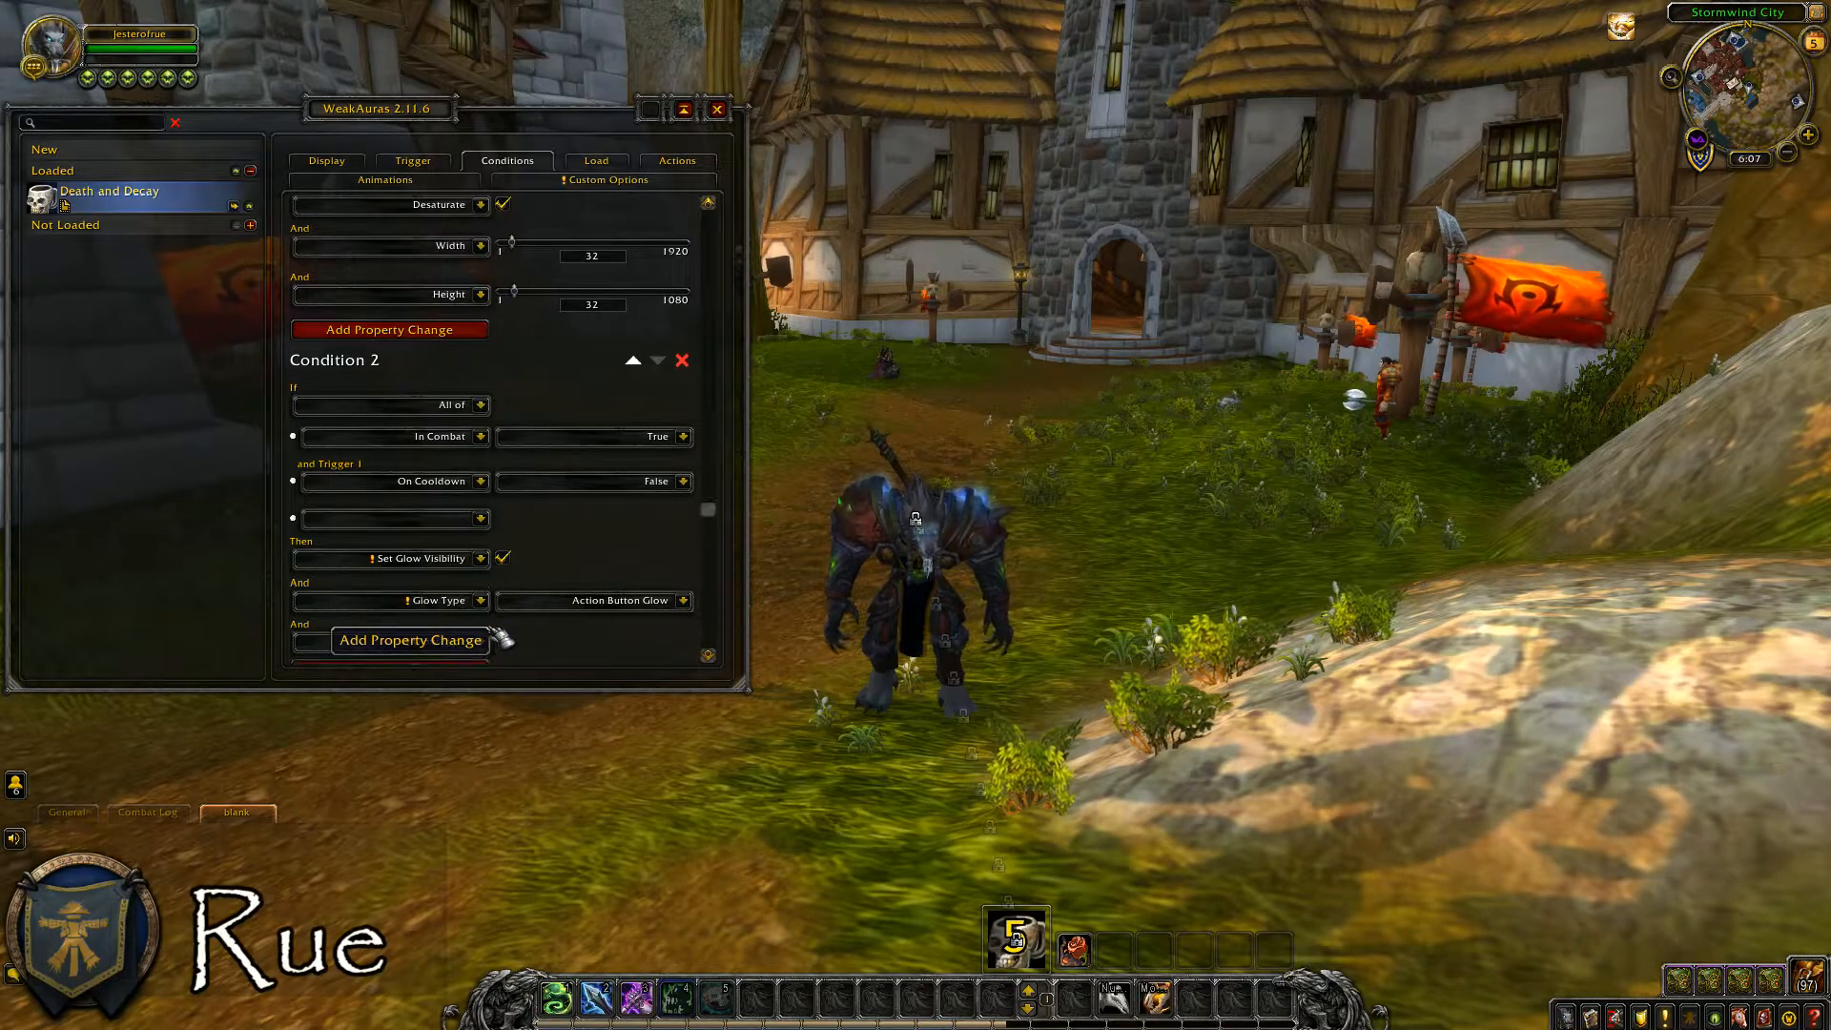
Add a Use Custom Glow Color property change to Condition 2 and enable it.
click(484, 632)
click(484, 600)
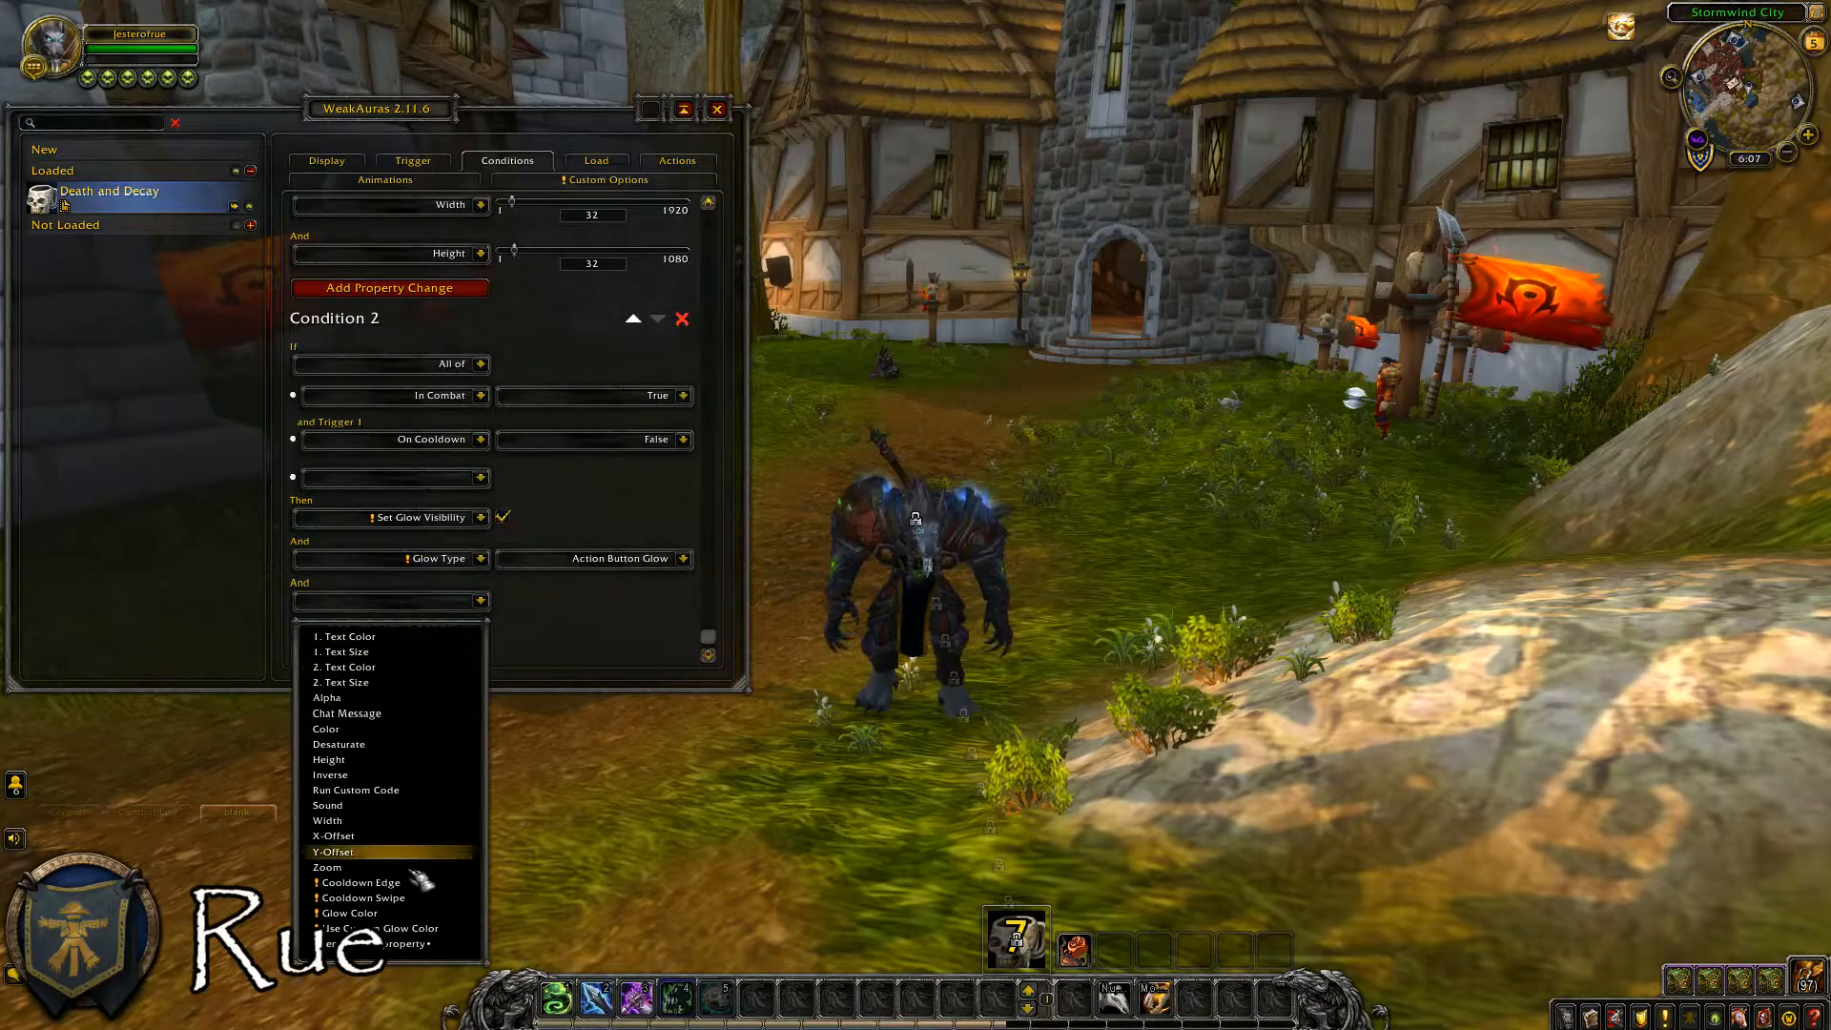
click(415, 930)
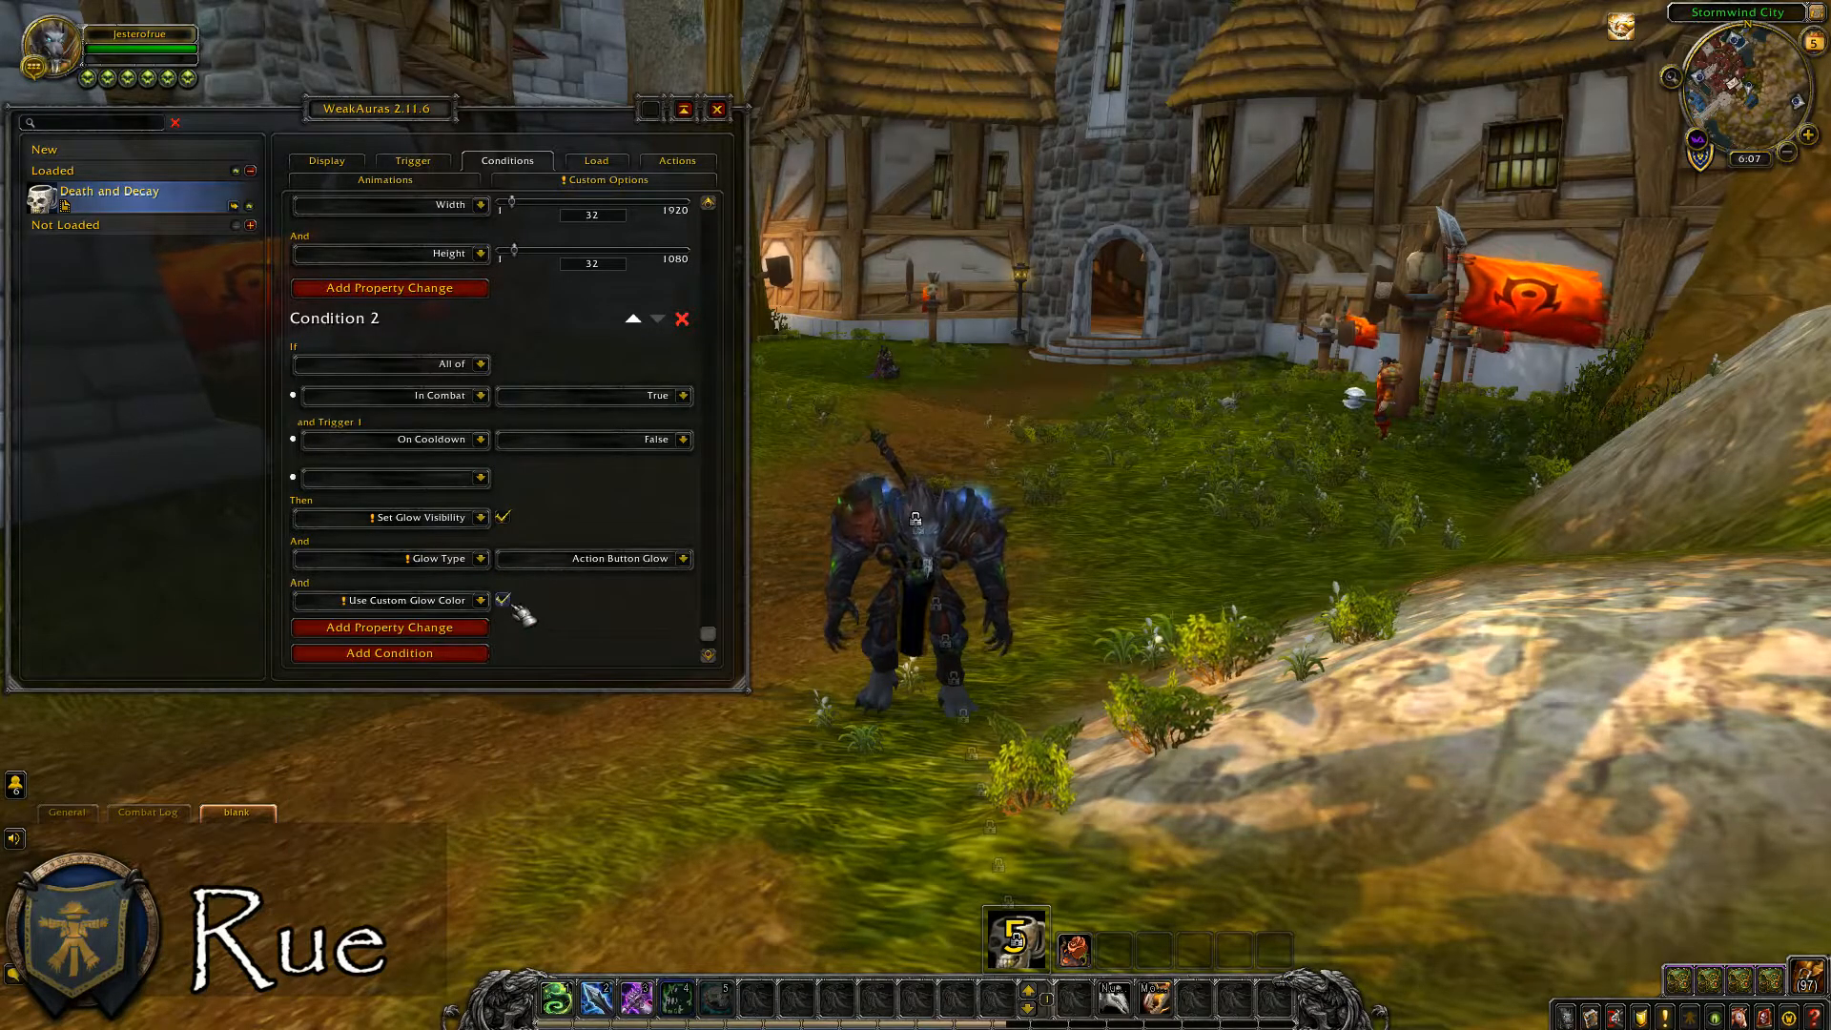
Add a Glow Color property change to Condition 2 and choose a light orange color.
click(482, 630)
click(482, 602)
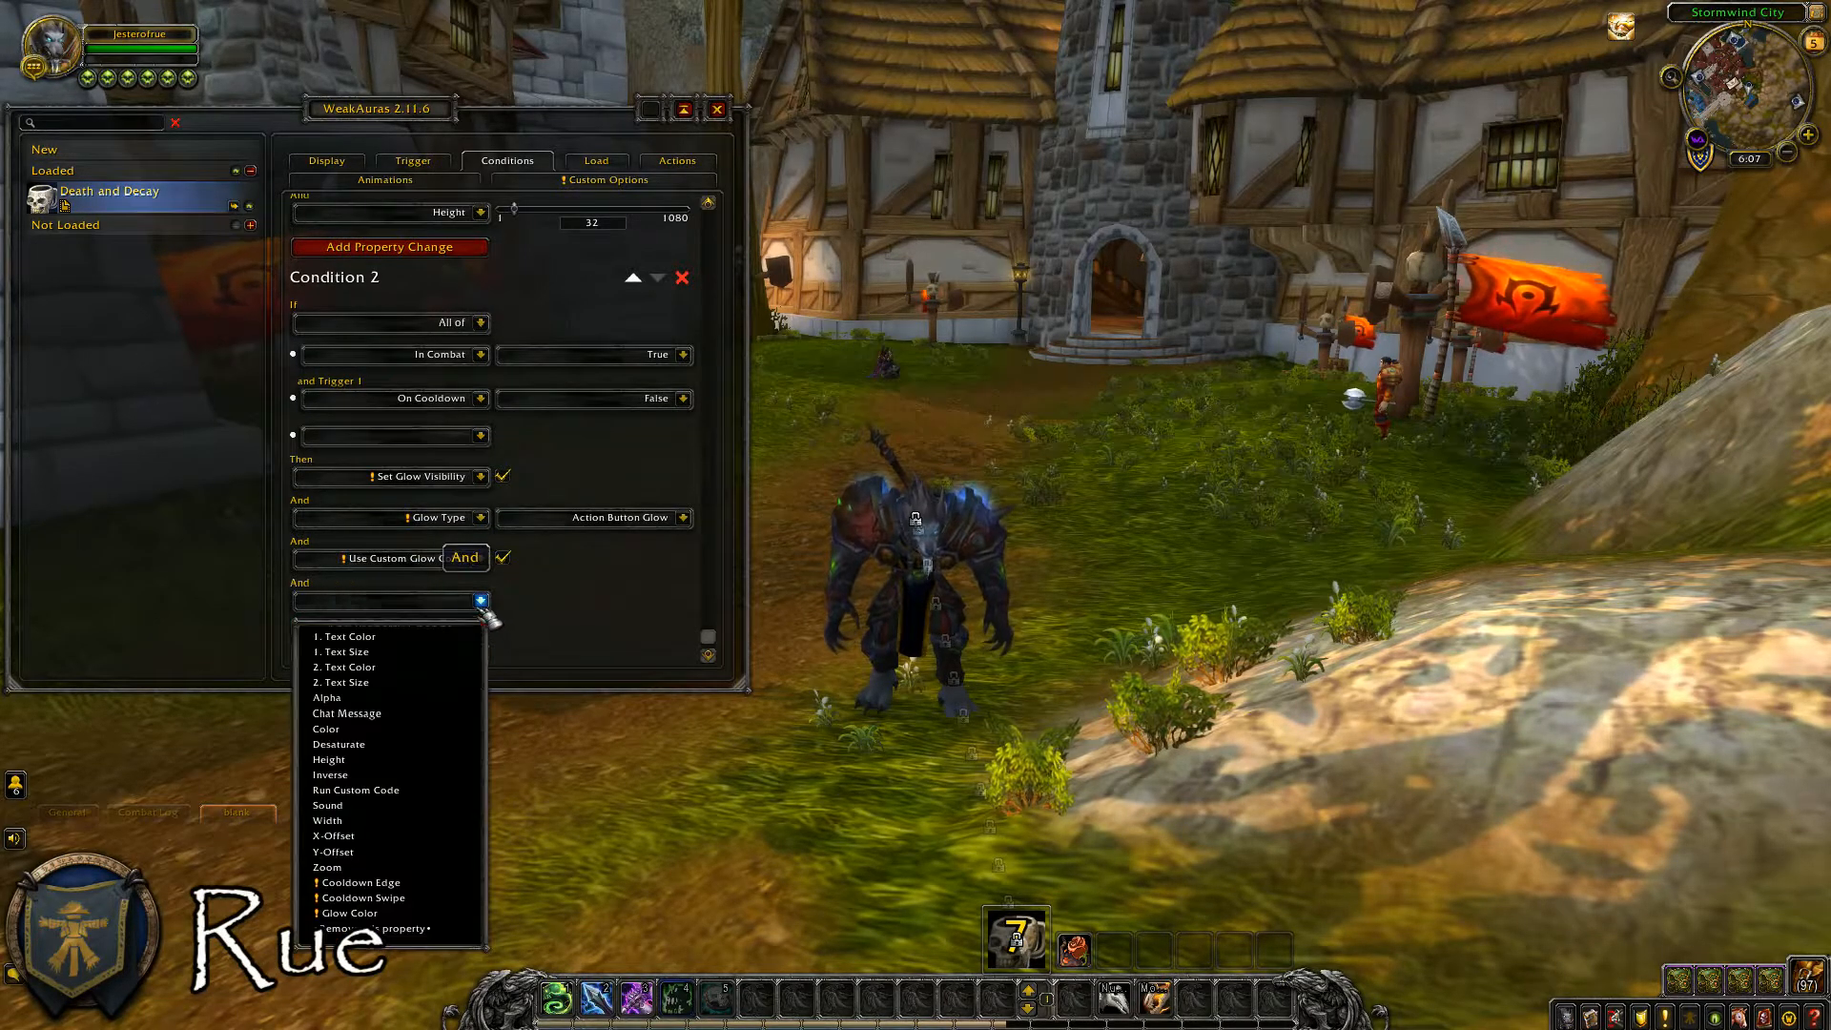
click(377, 913)
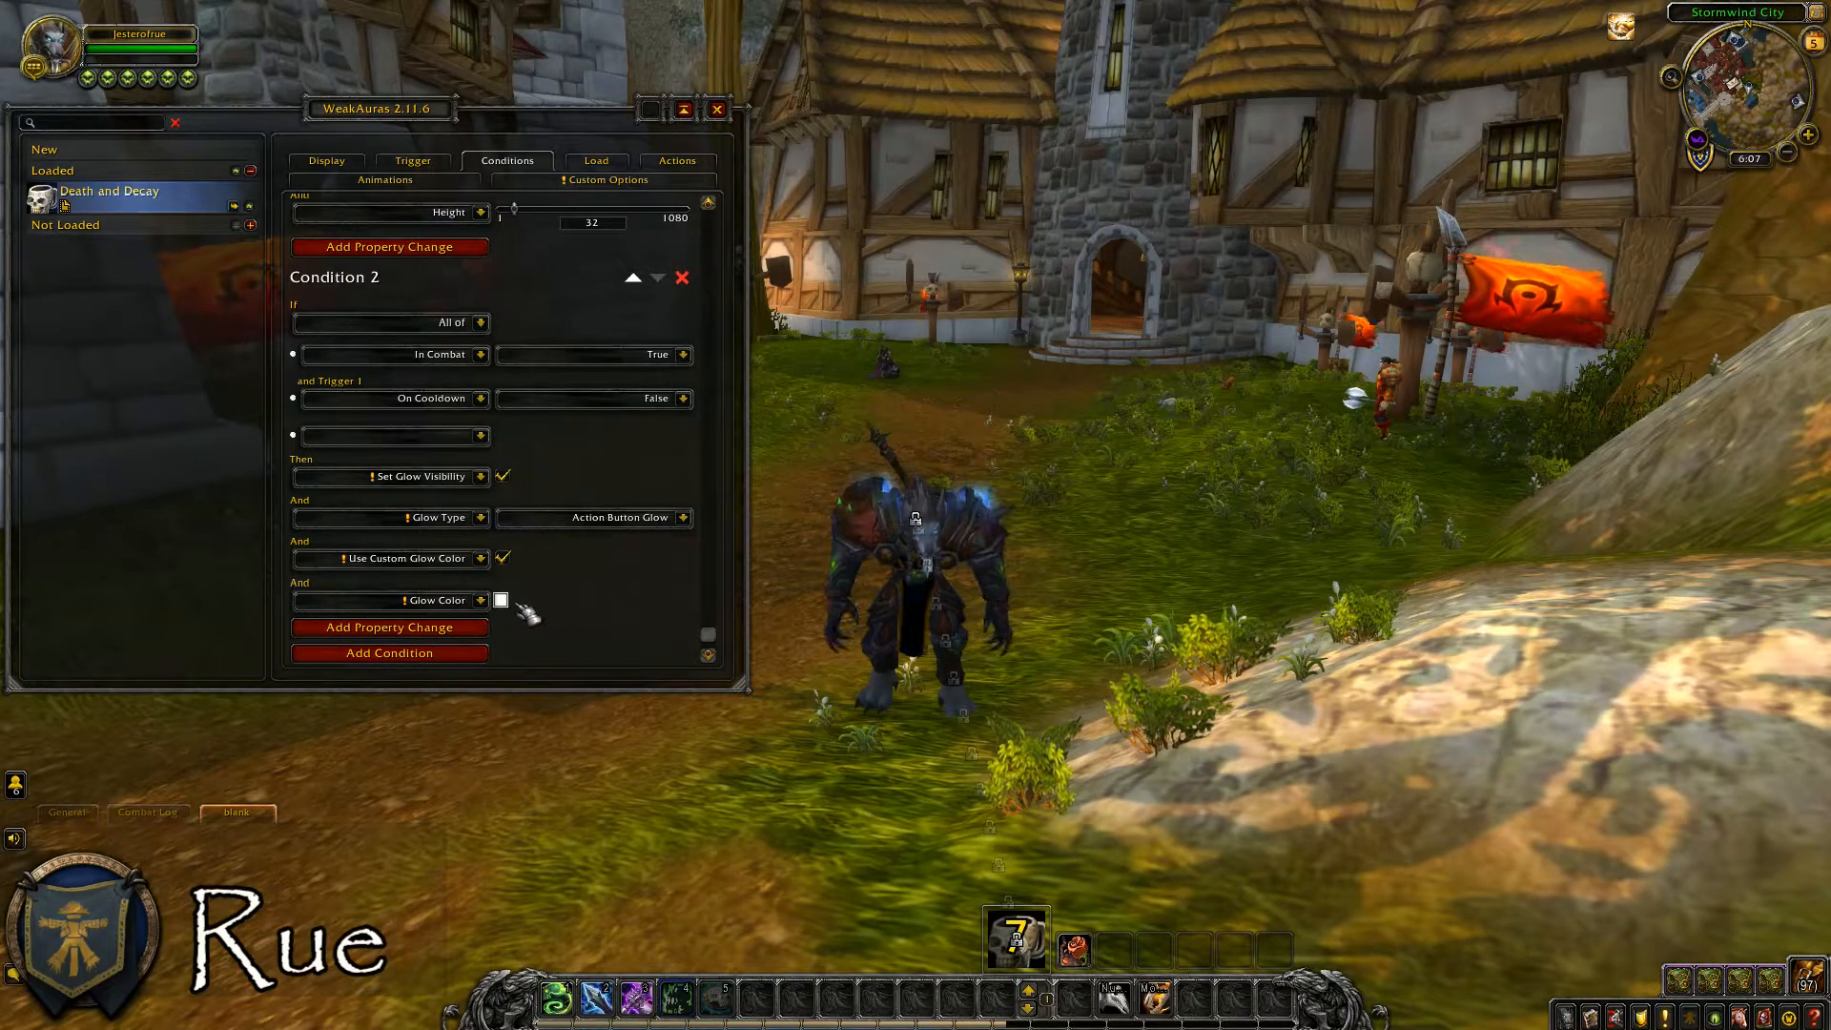
click(501, 600)
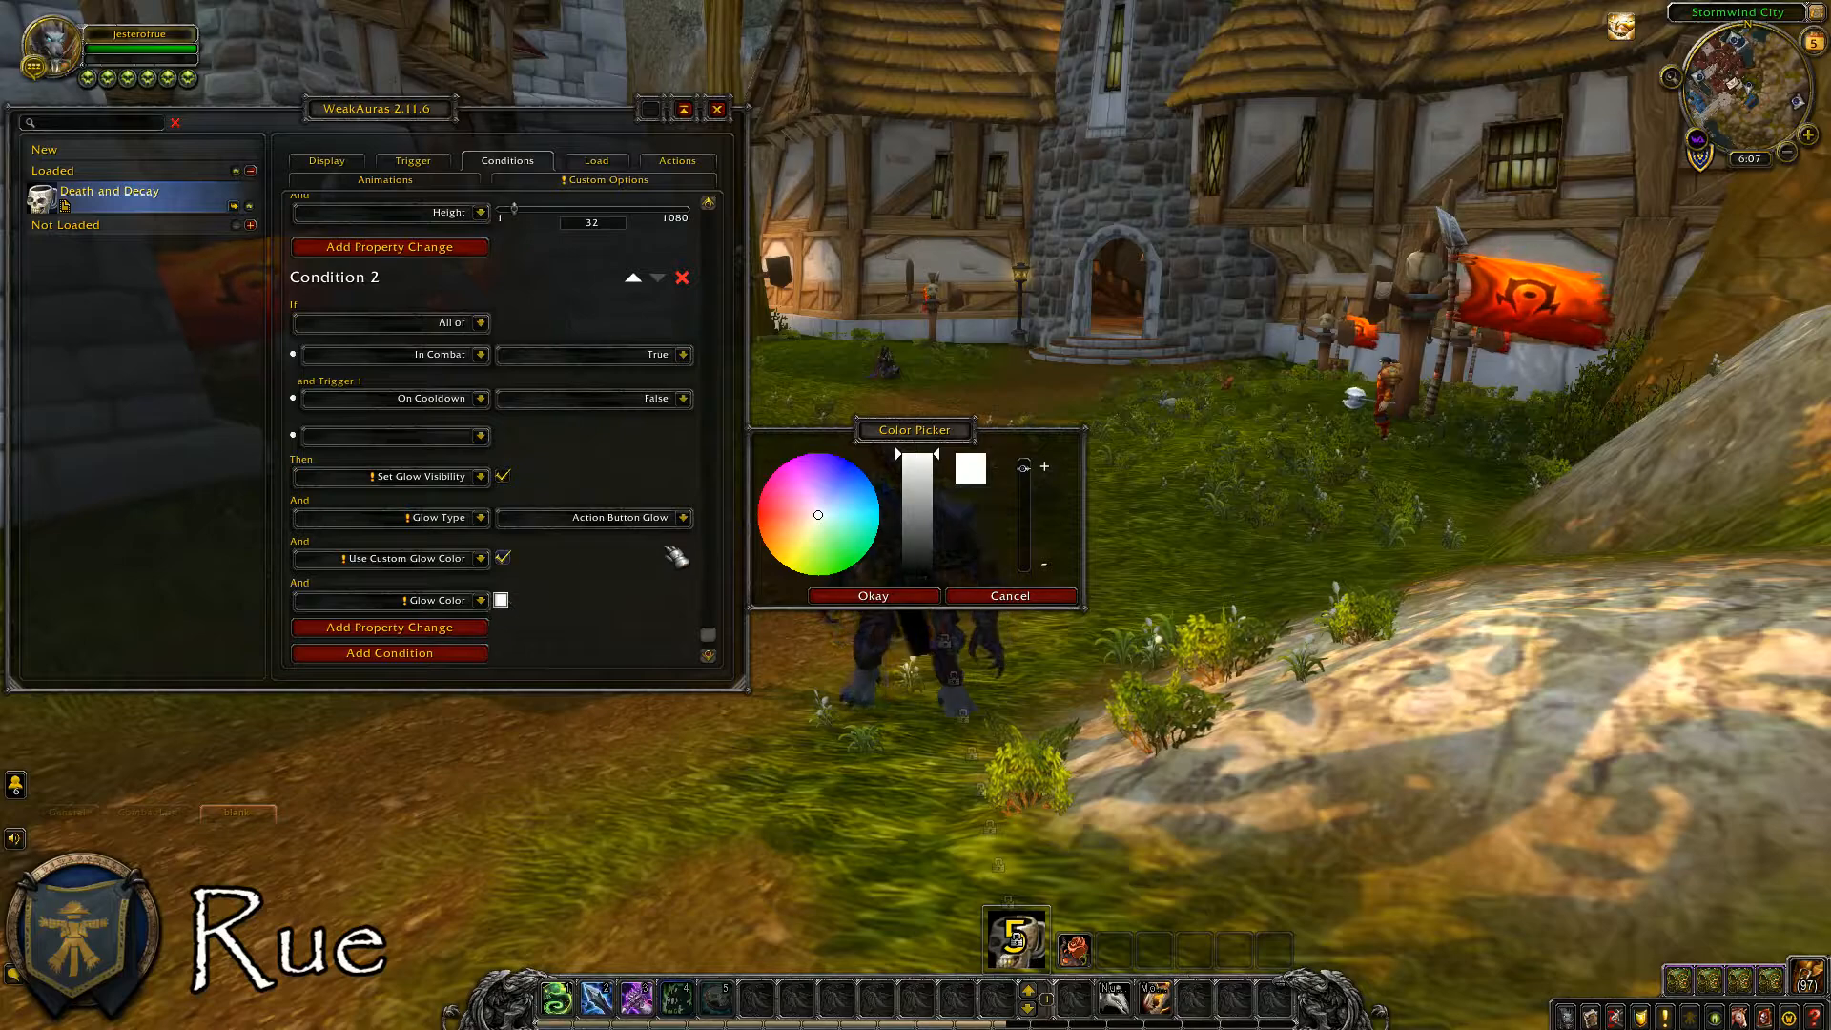
click(870, 596)
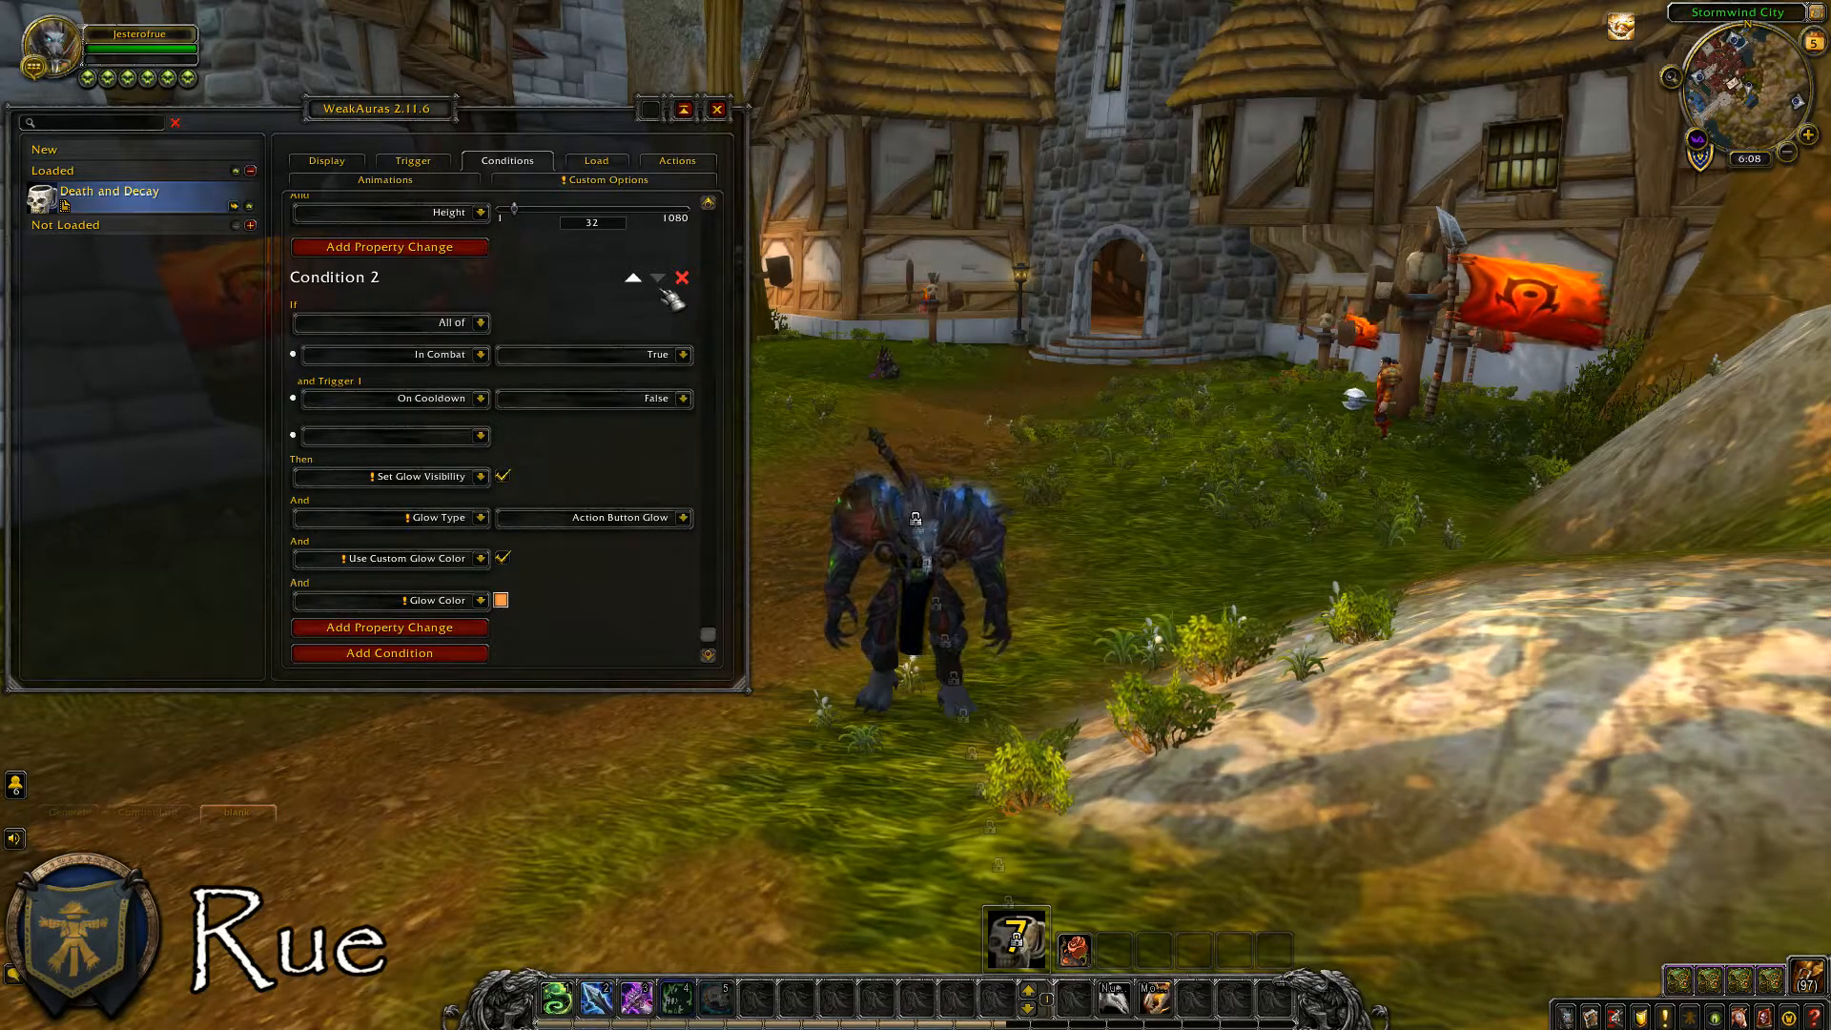
Close the WeakAuras options, then approach and target a Raider's Training Dummy to test the aura.
click(720, 113)
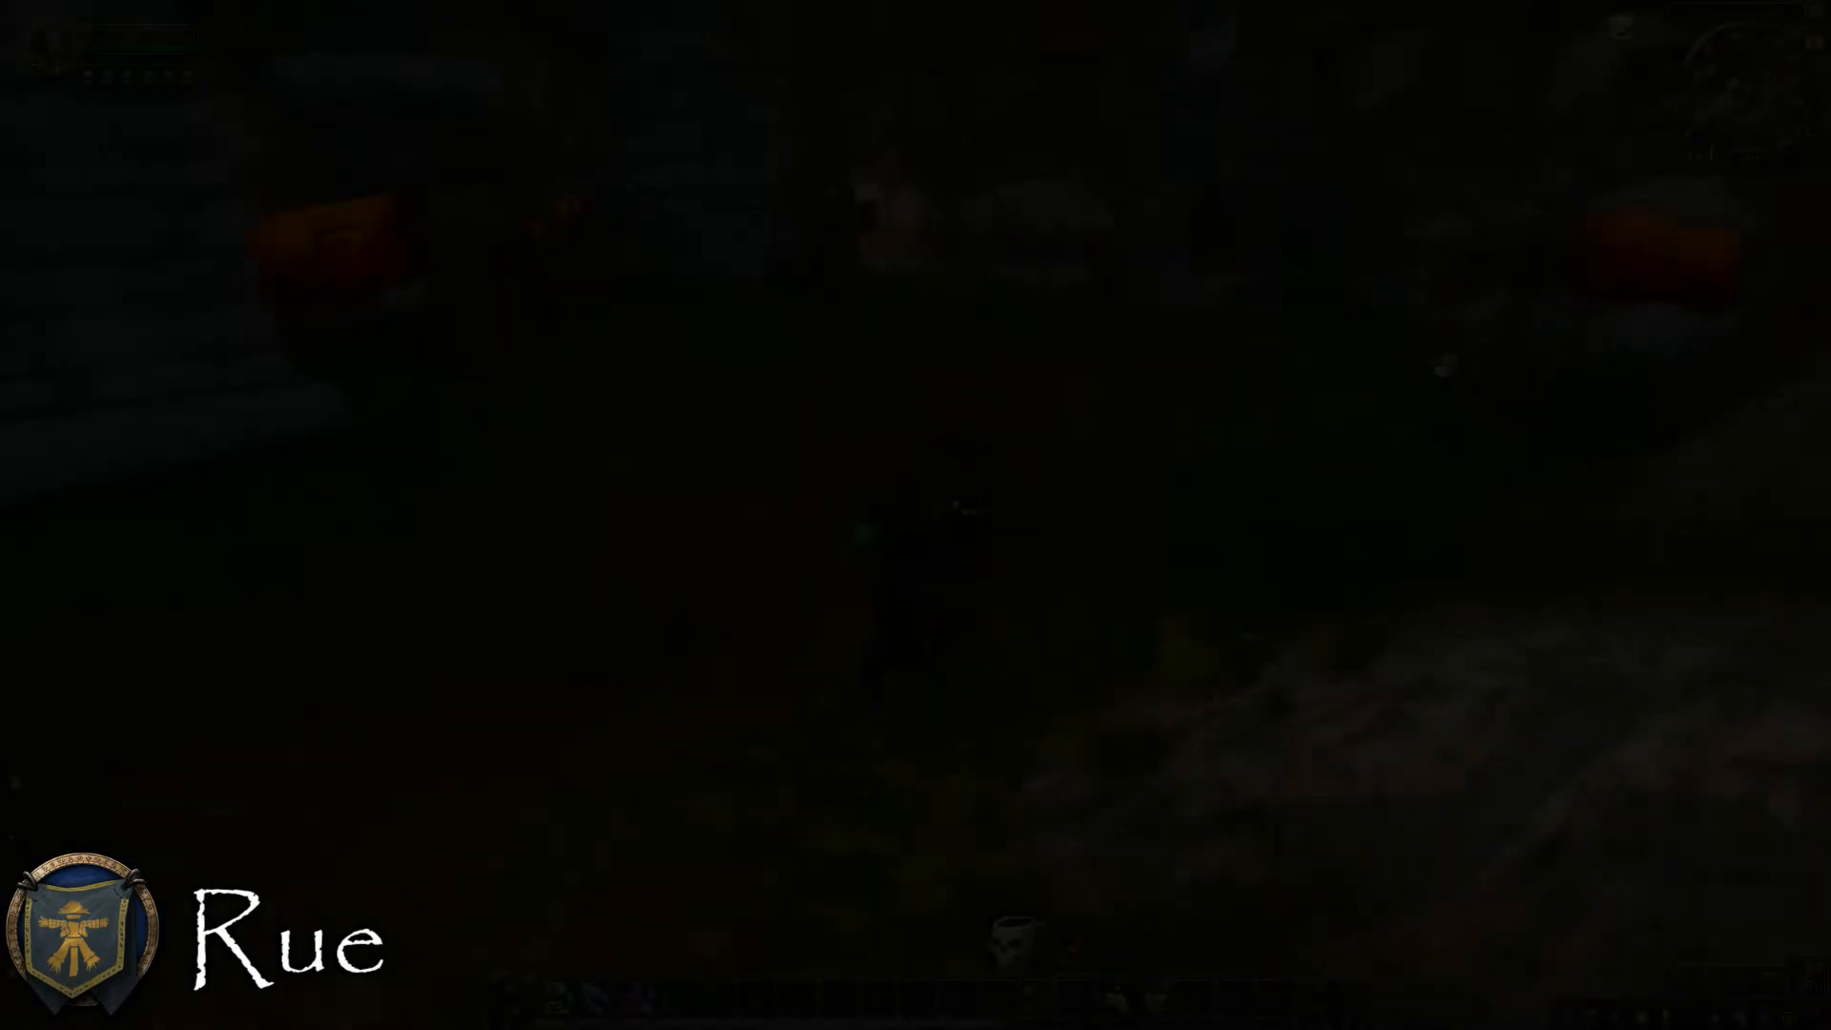
key(w)
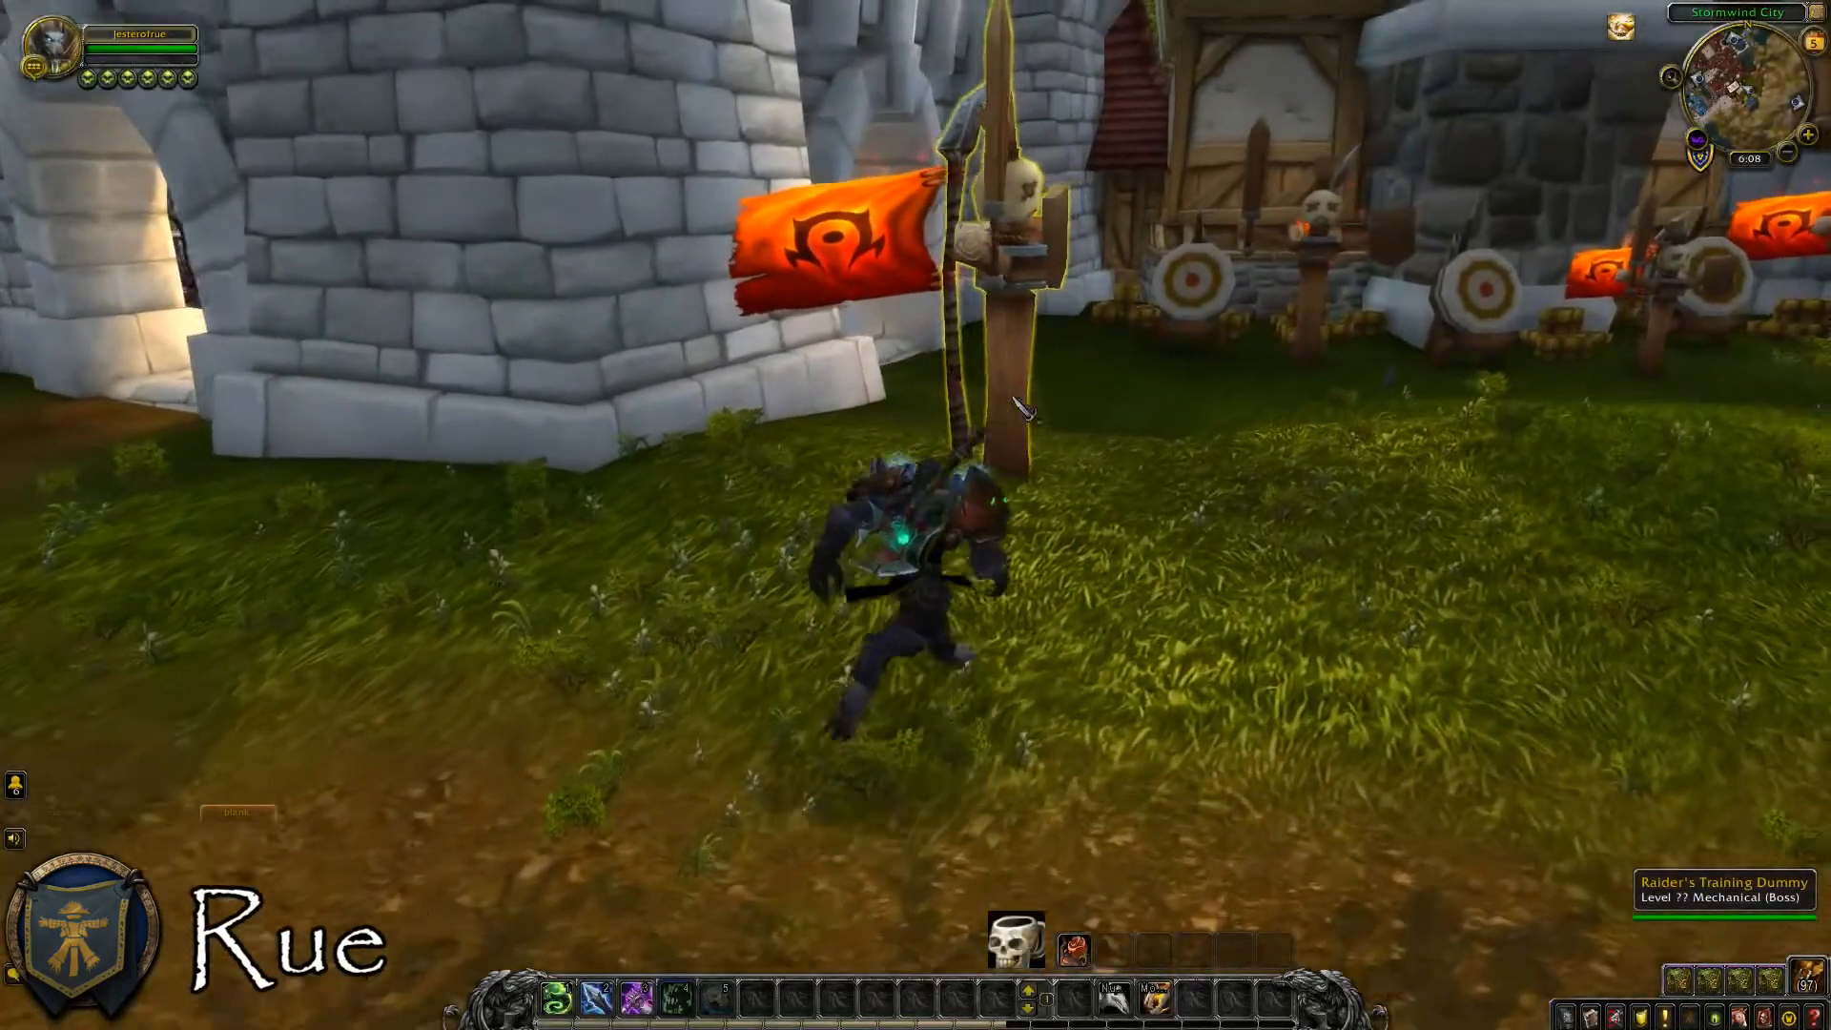
click(1015, 402)
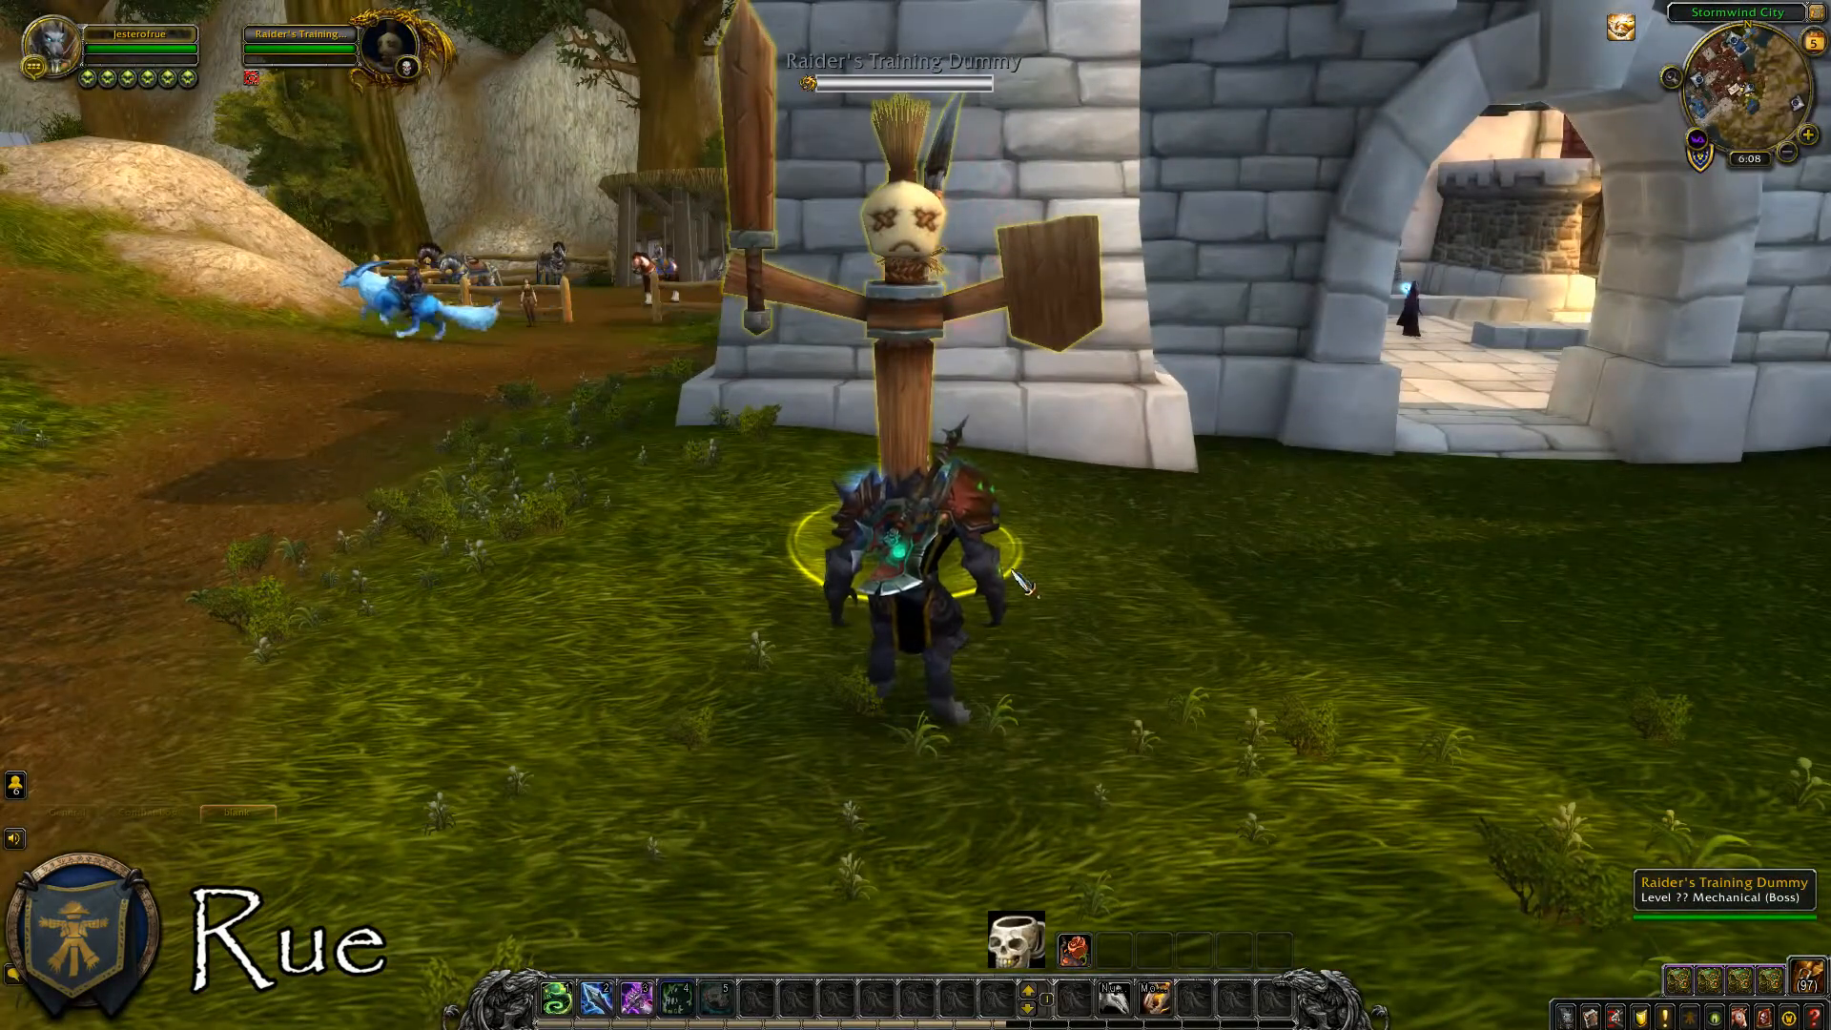
key(w)
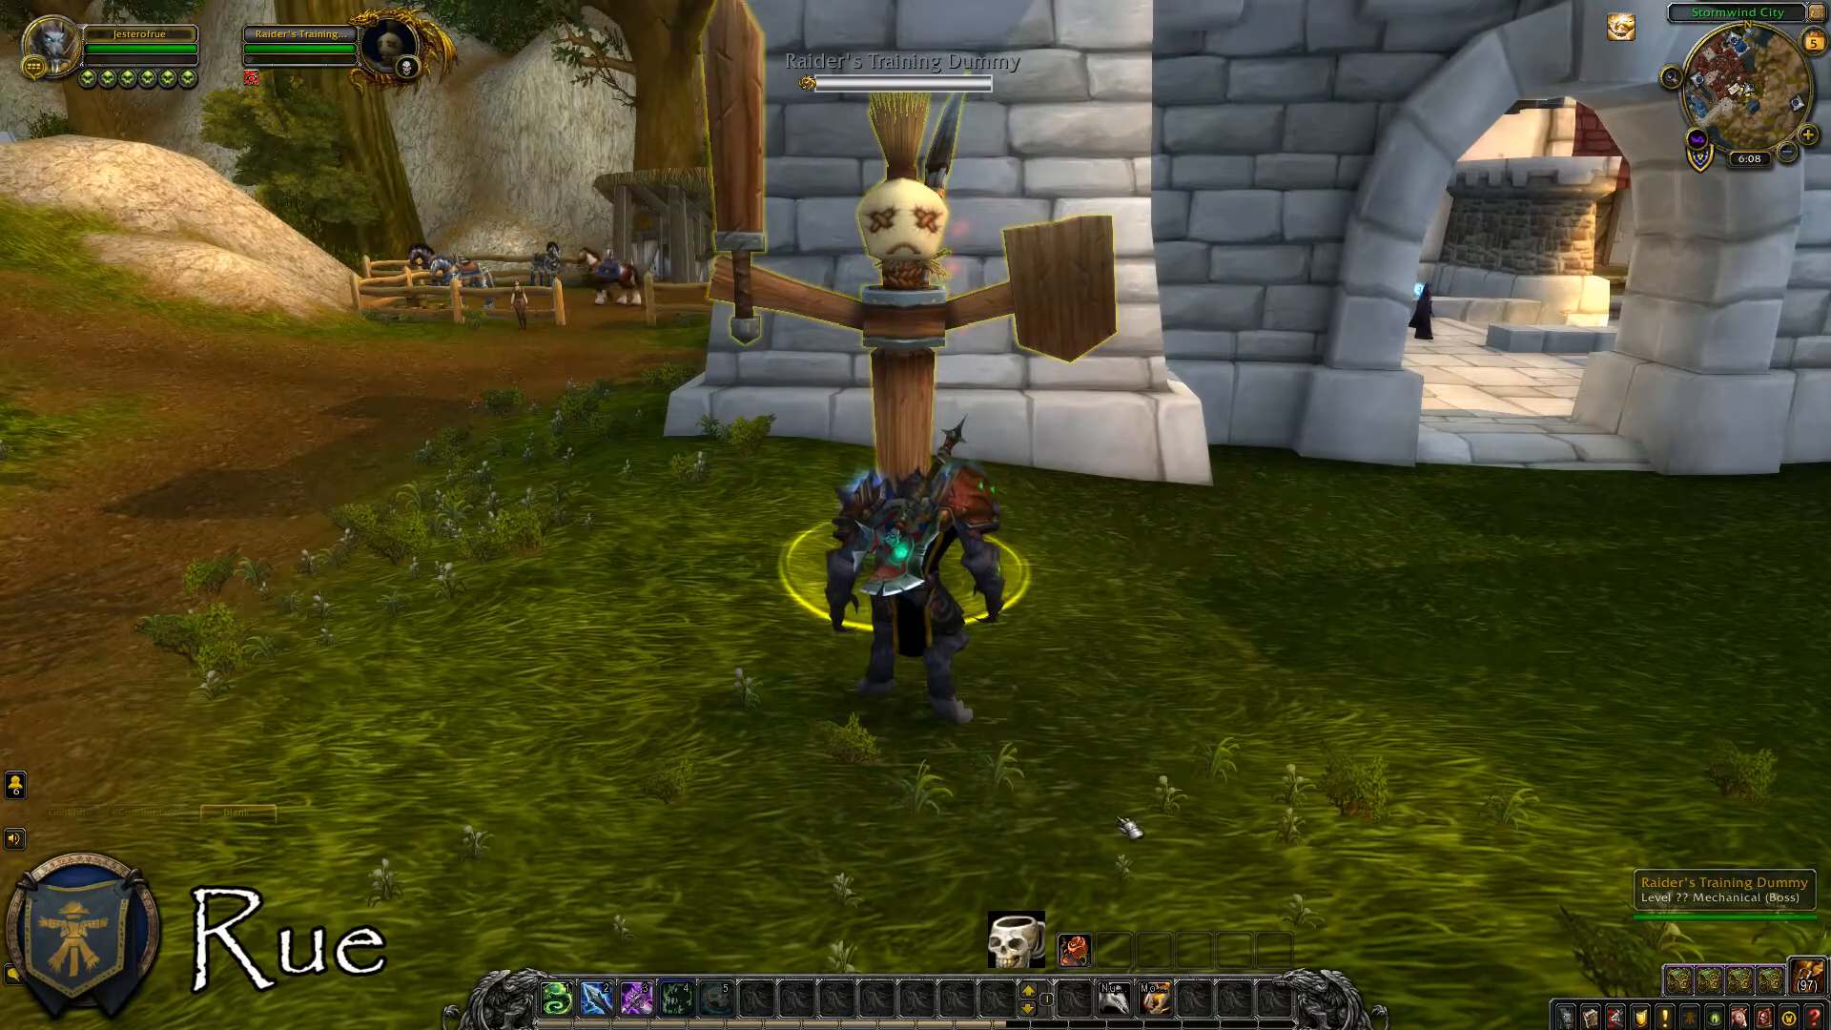
Attack the training dummy to enter combat and cast Death and Decay on the ground beneath it.
key(3)
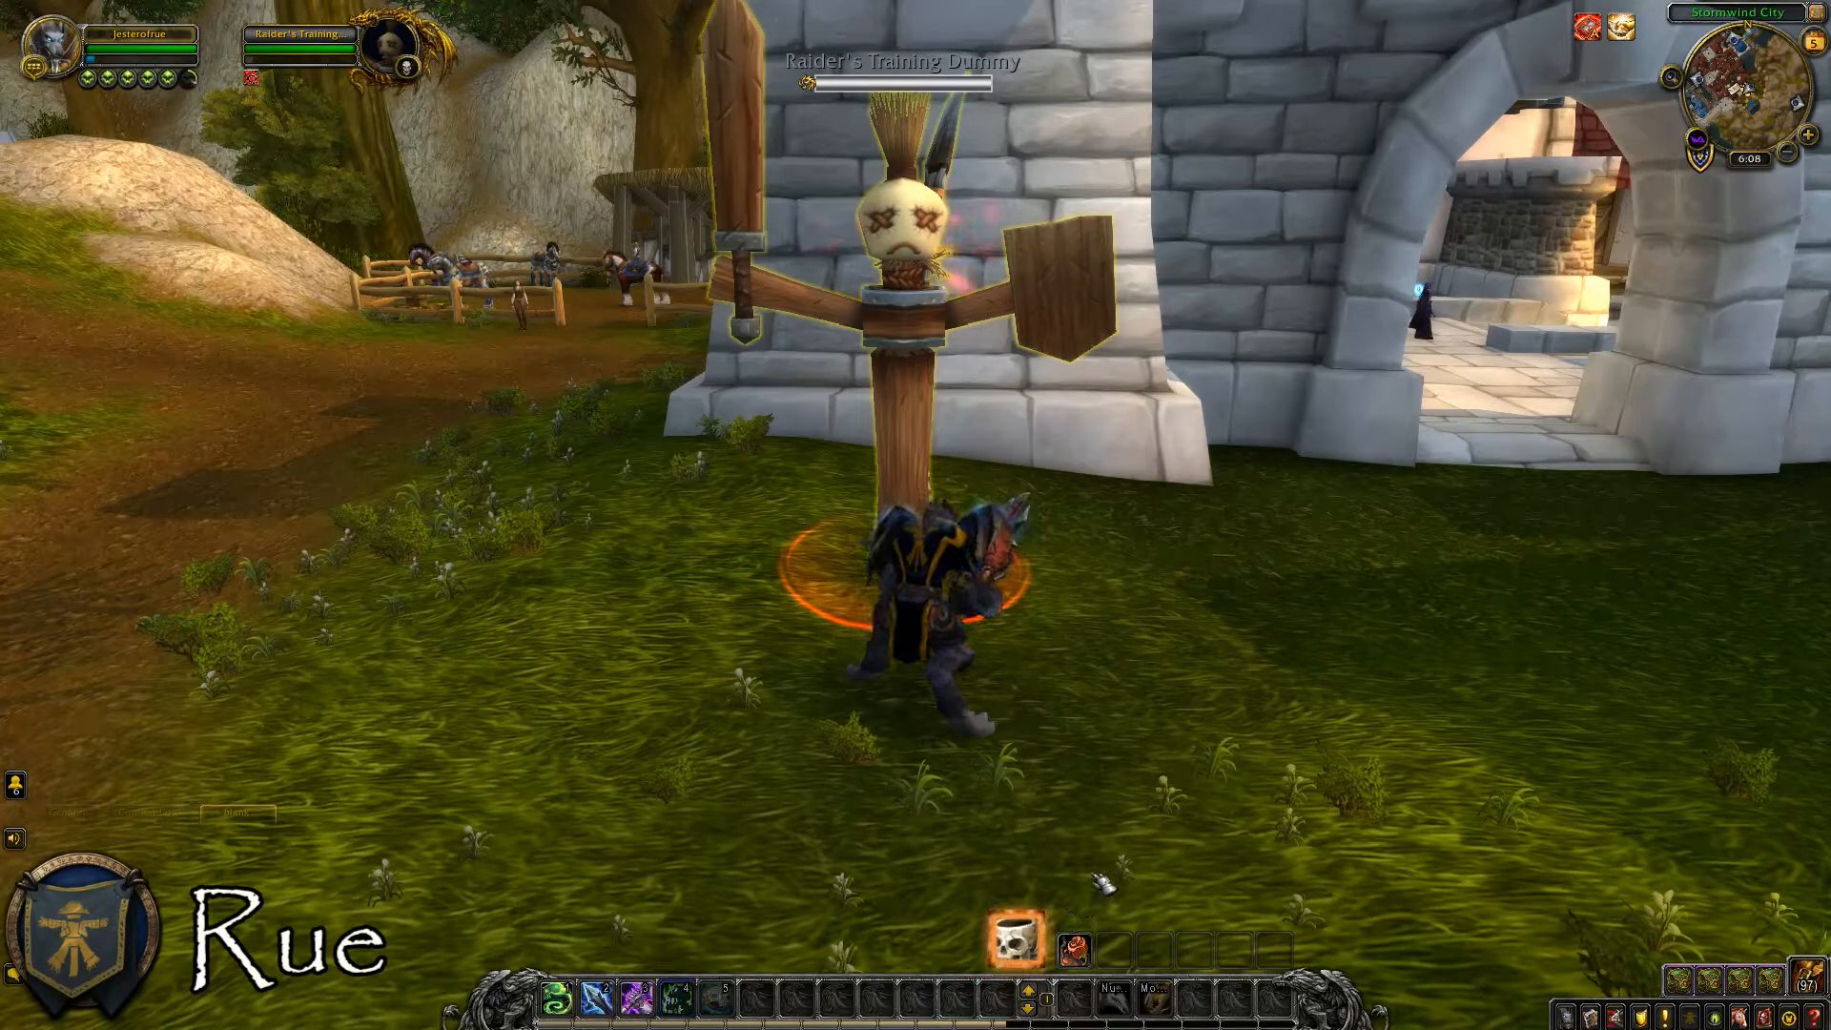
click(677, 997)
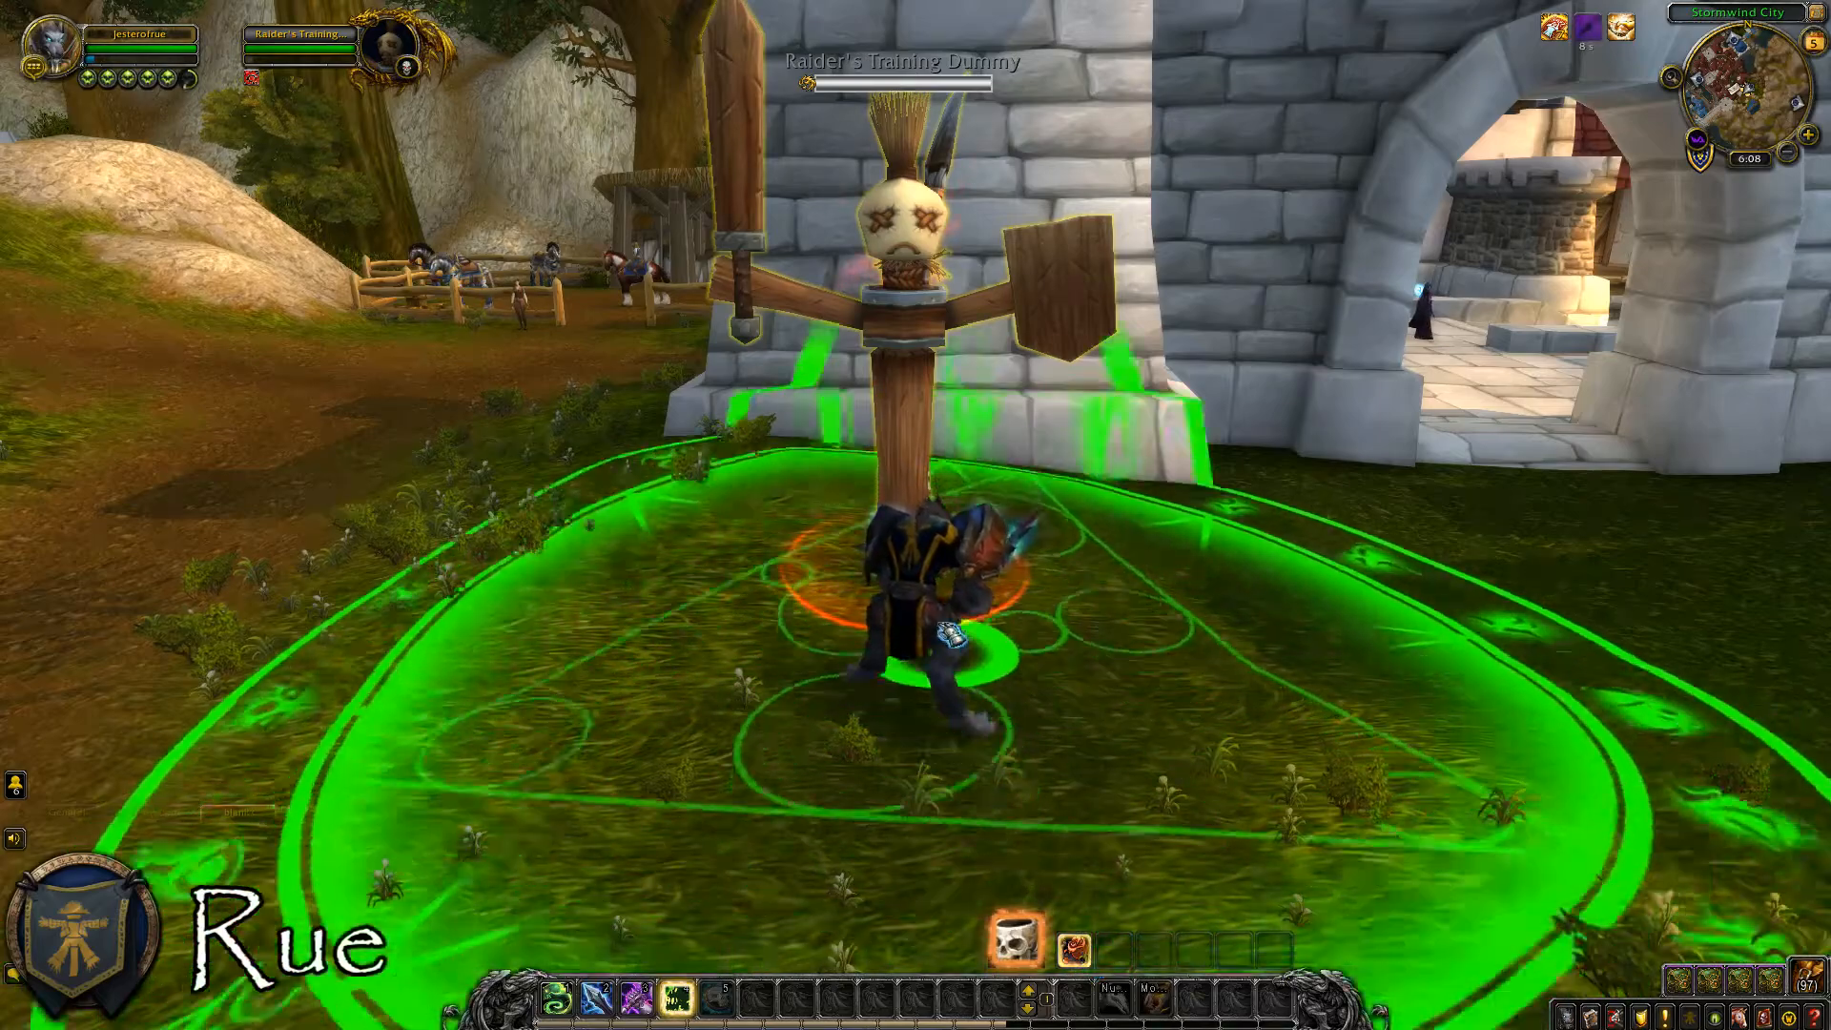
click(924, 567)
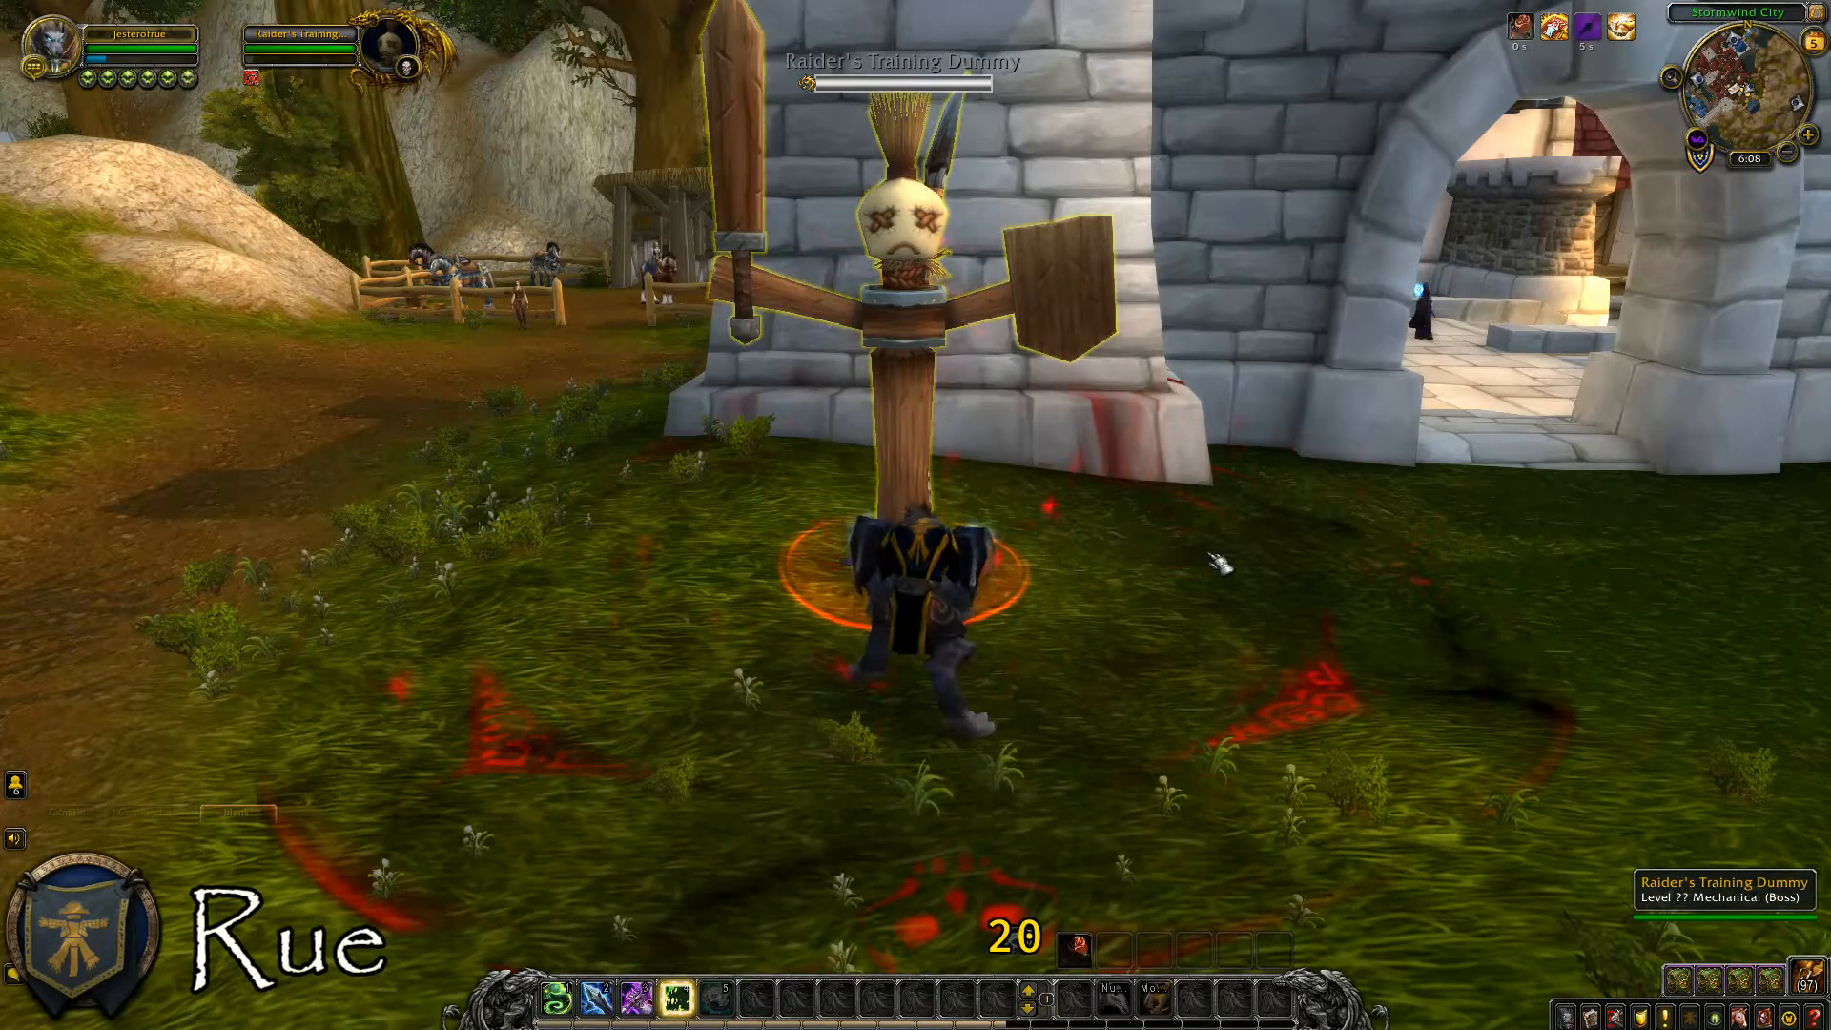
Keep using abilities on the training dummy while checking the Death and Decay icon through its cooldown.
key(4)
key(3)
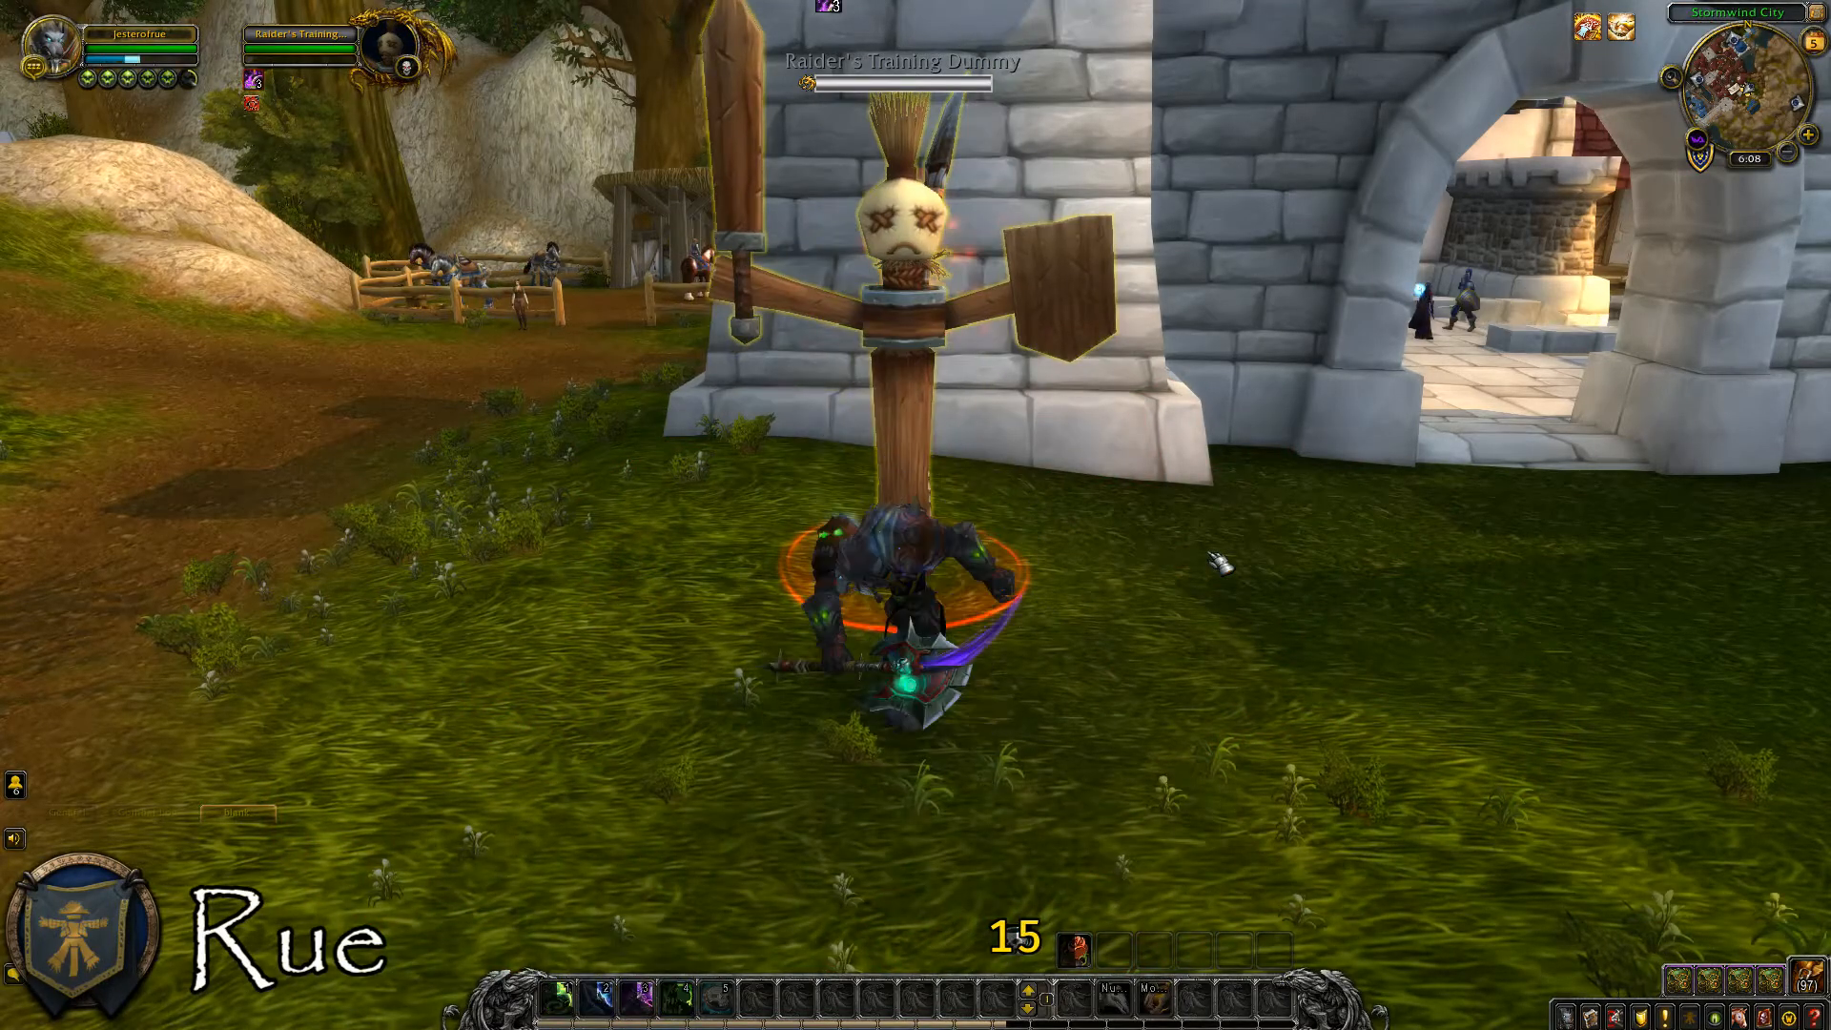
key(1)
key(4)
key(2)
key(1)
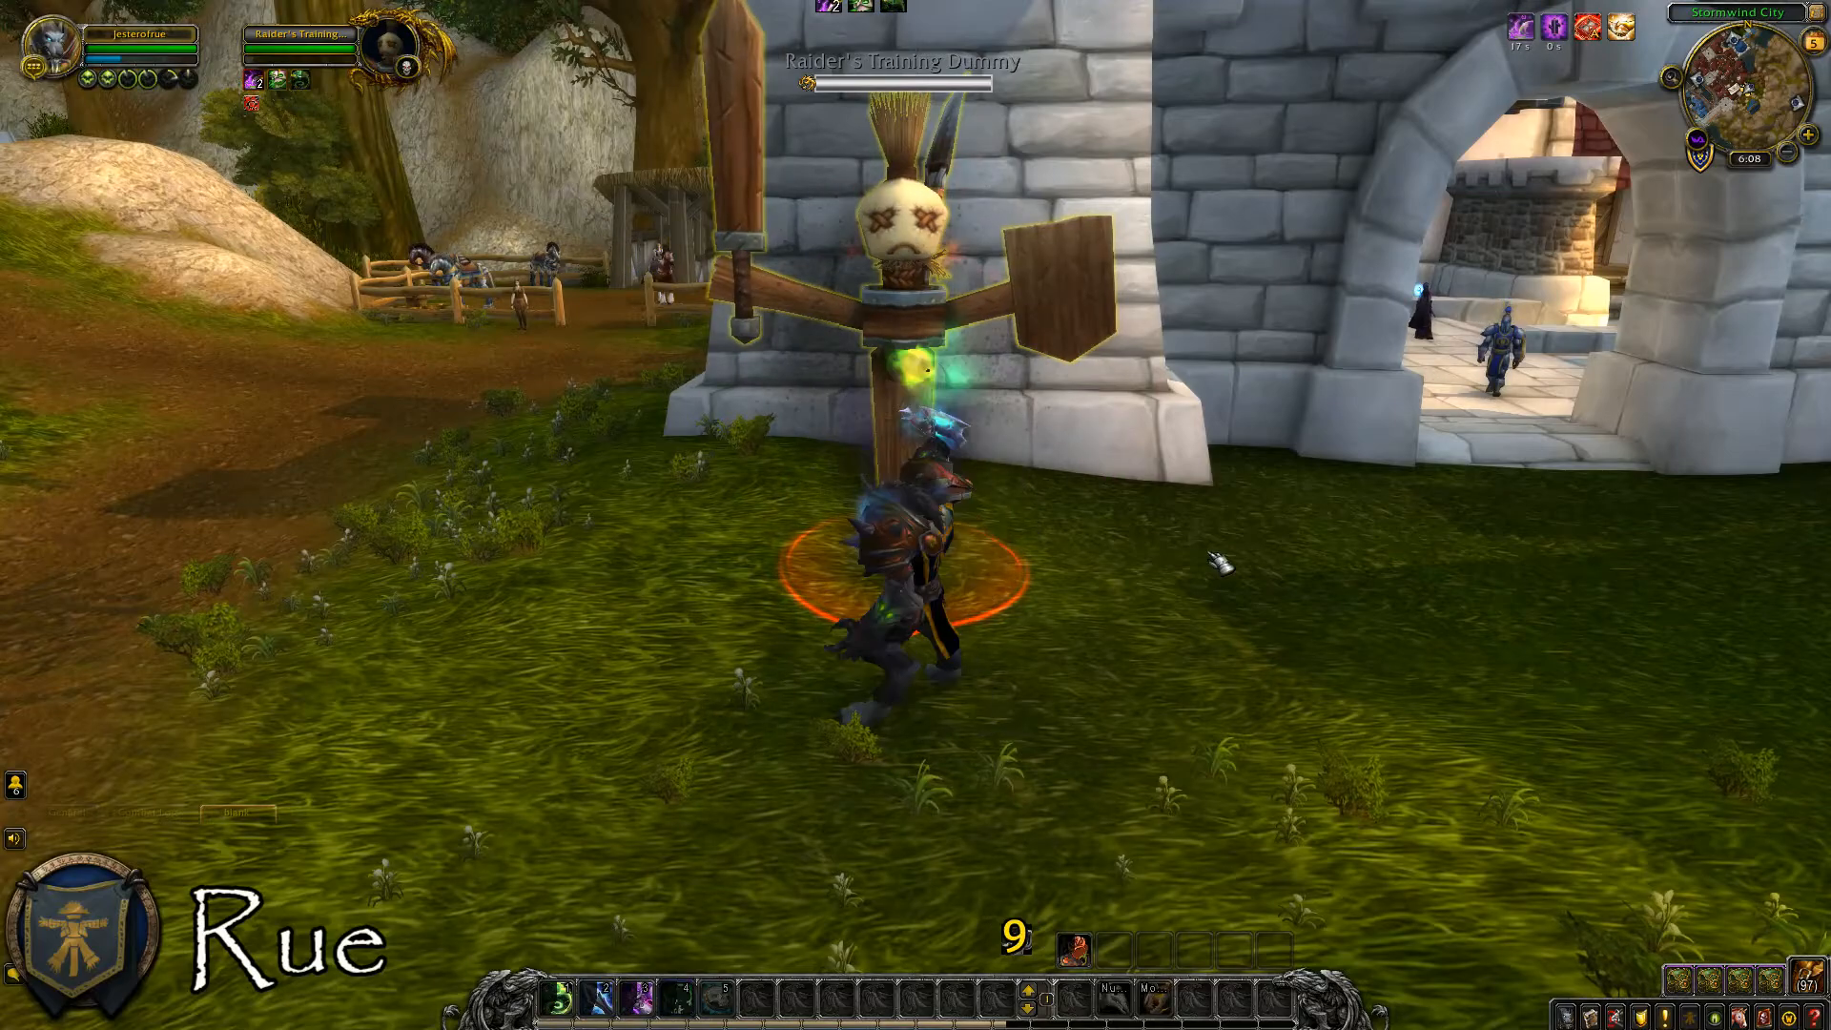
key(2)
key(3)
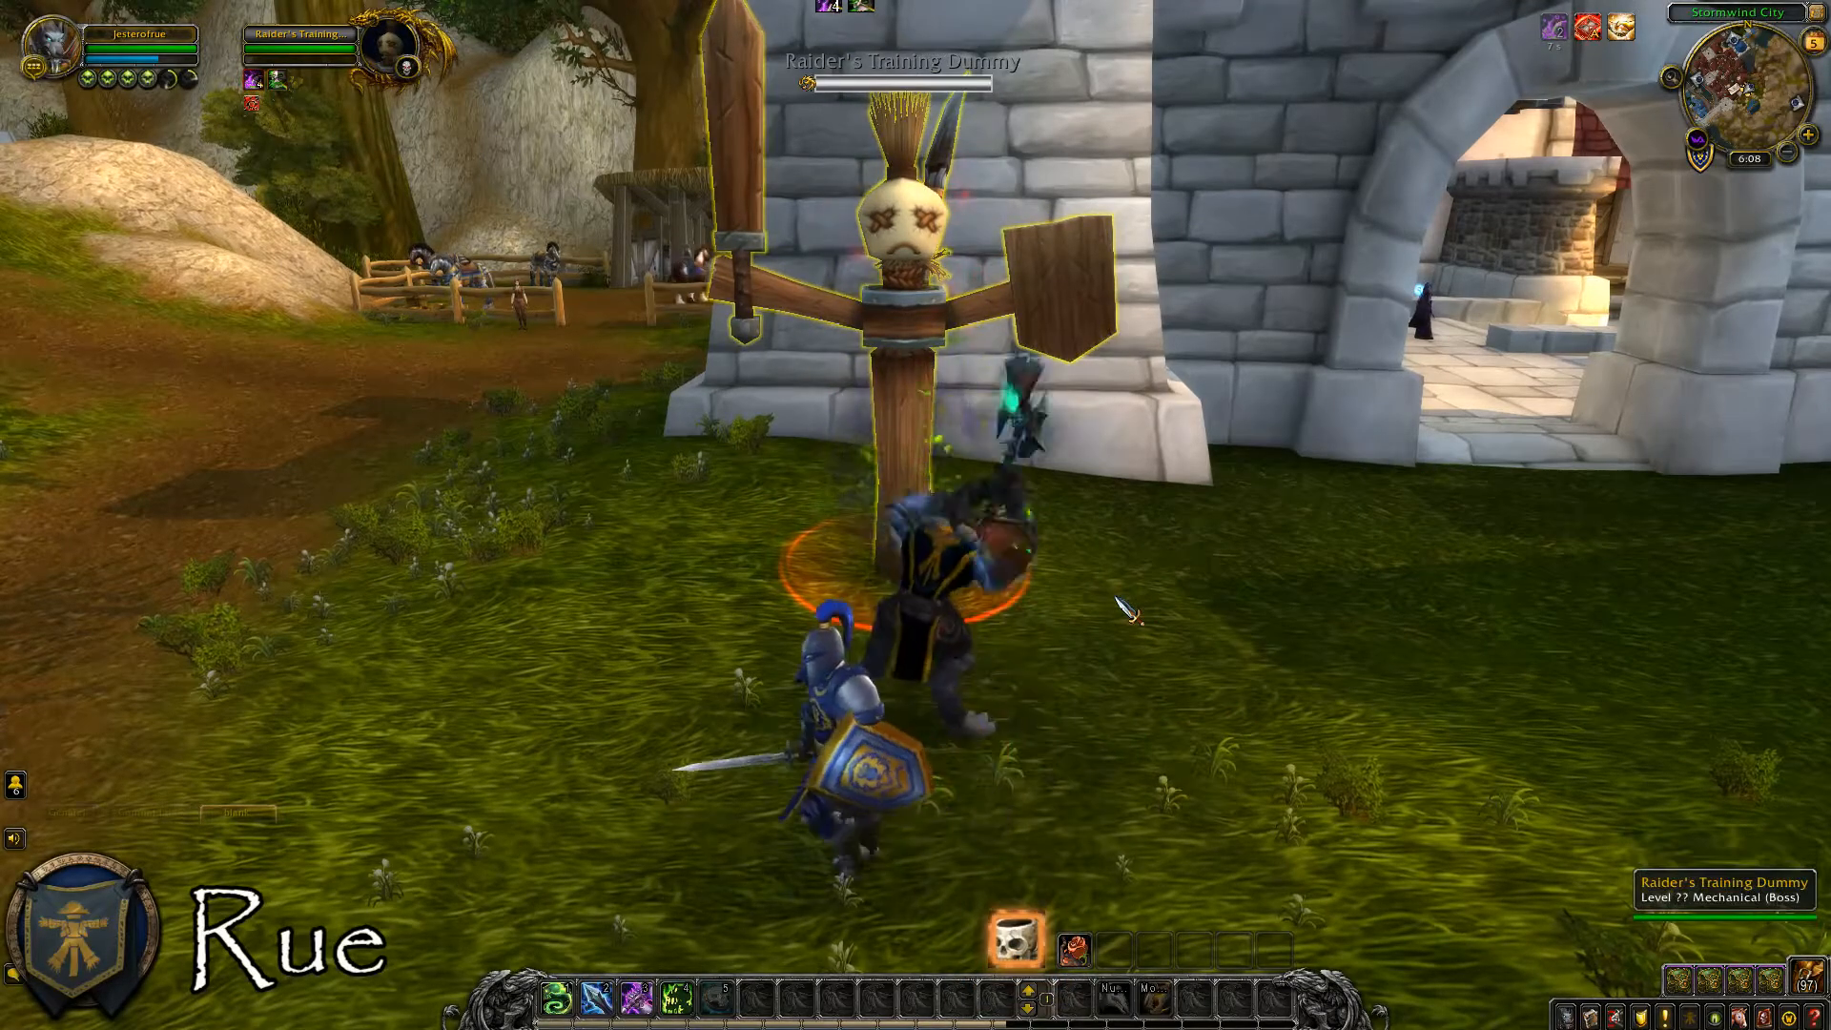
Clear the target and run away from the dummy to check the icon's glow out of combat.
key(Escape)
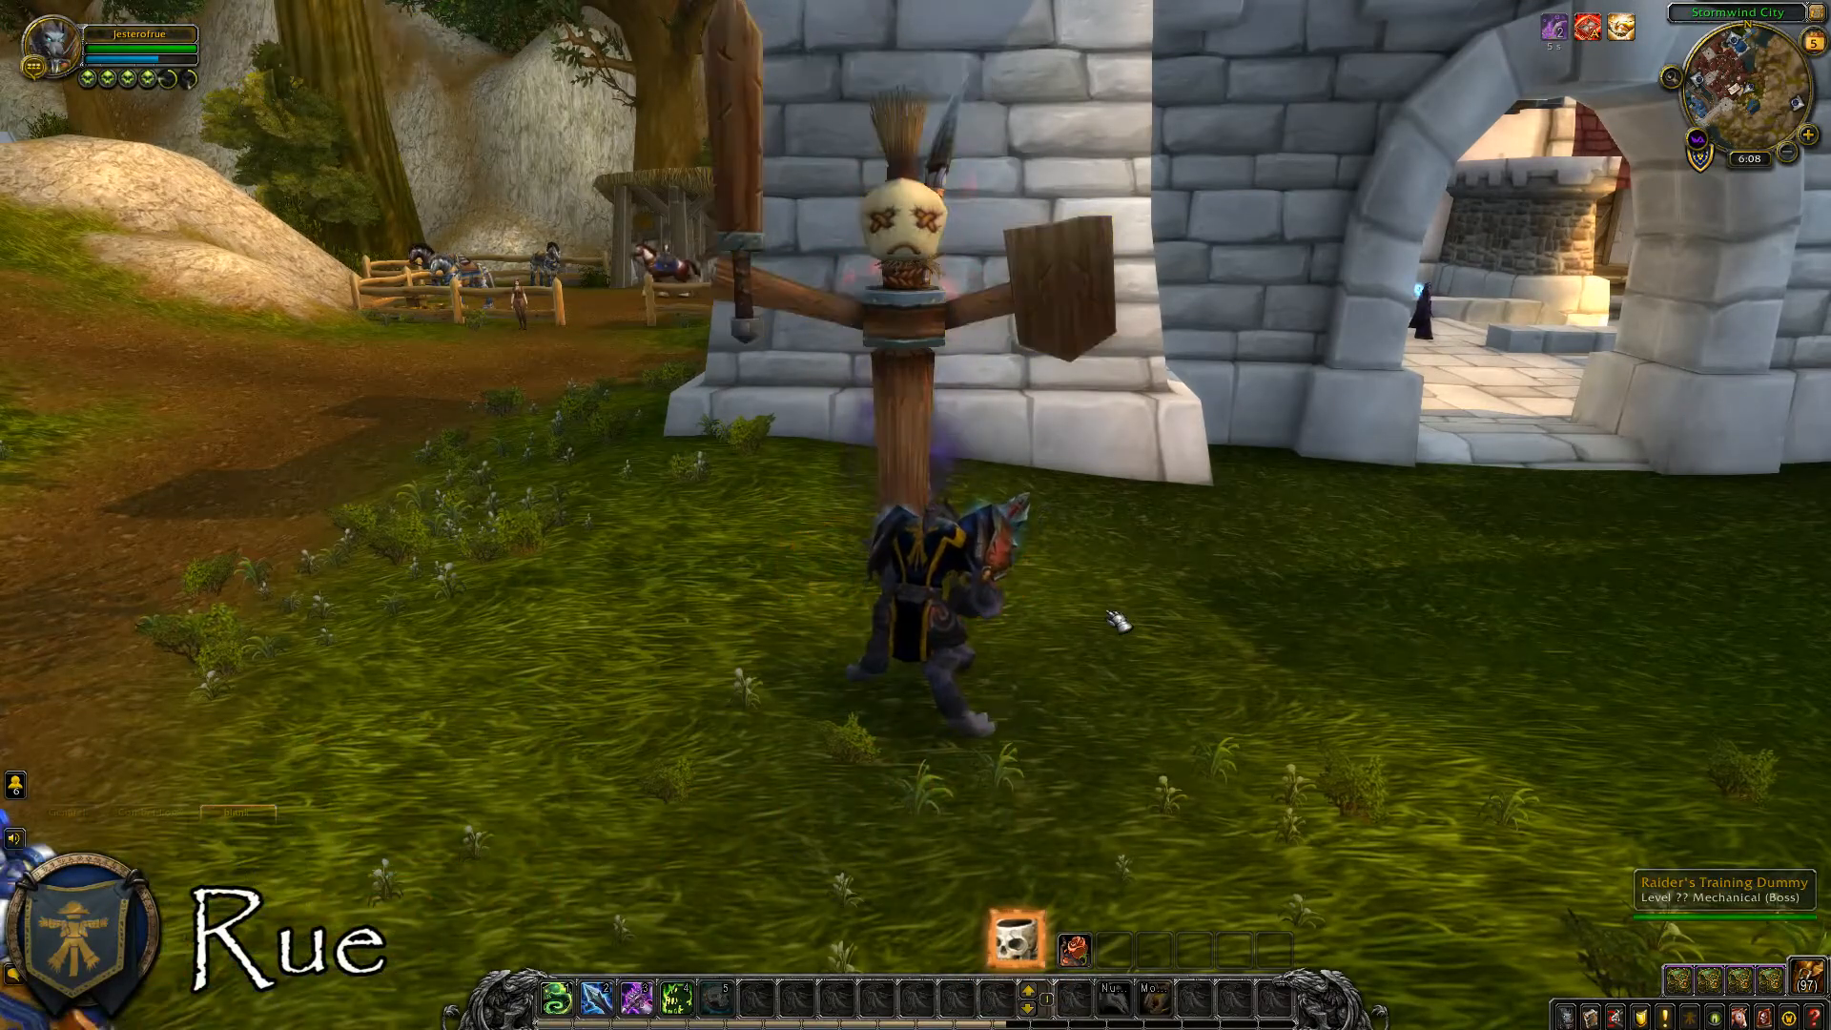
key(a)
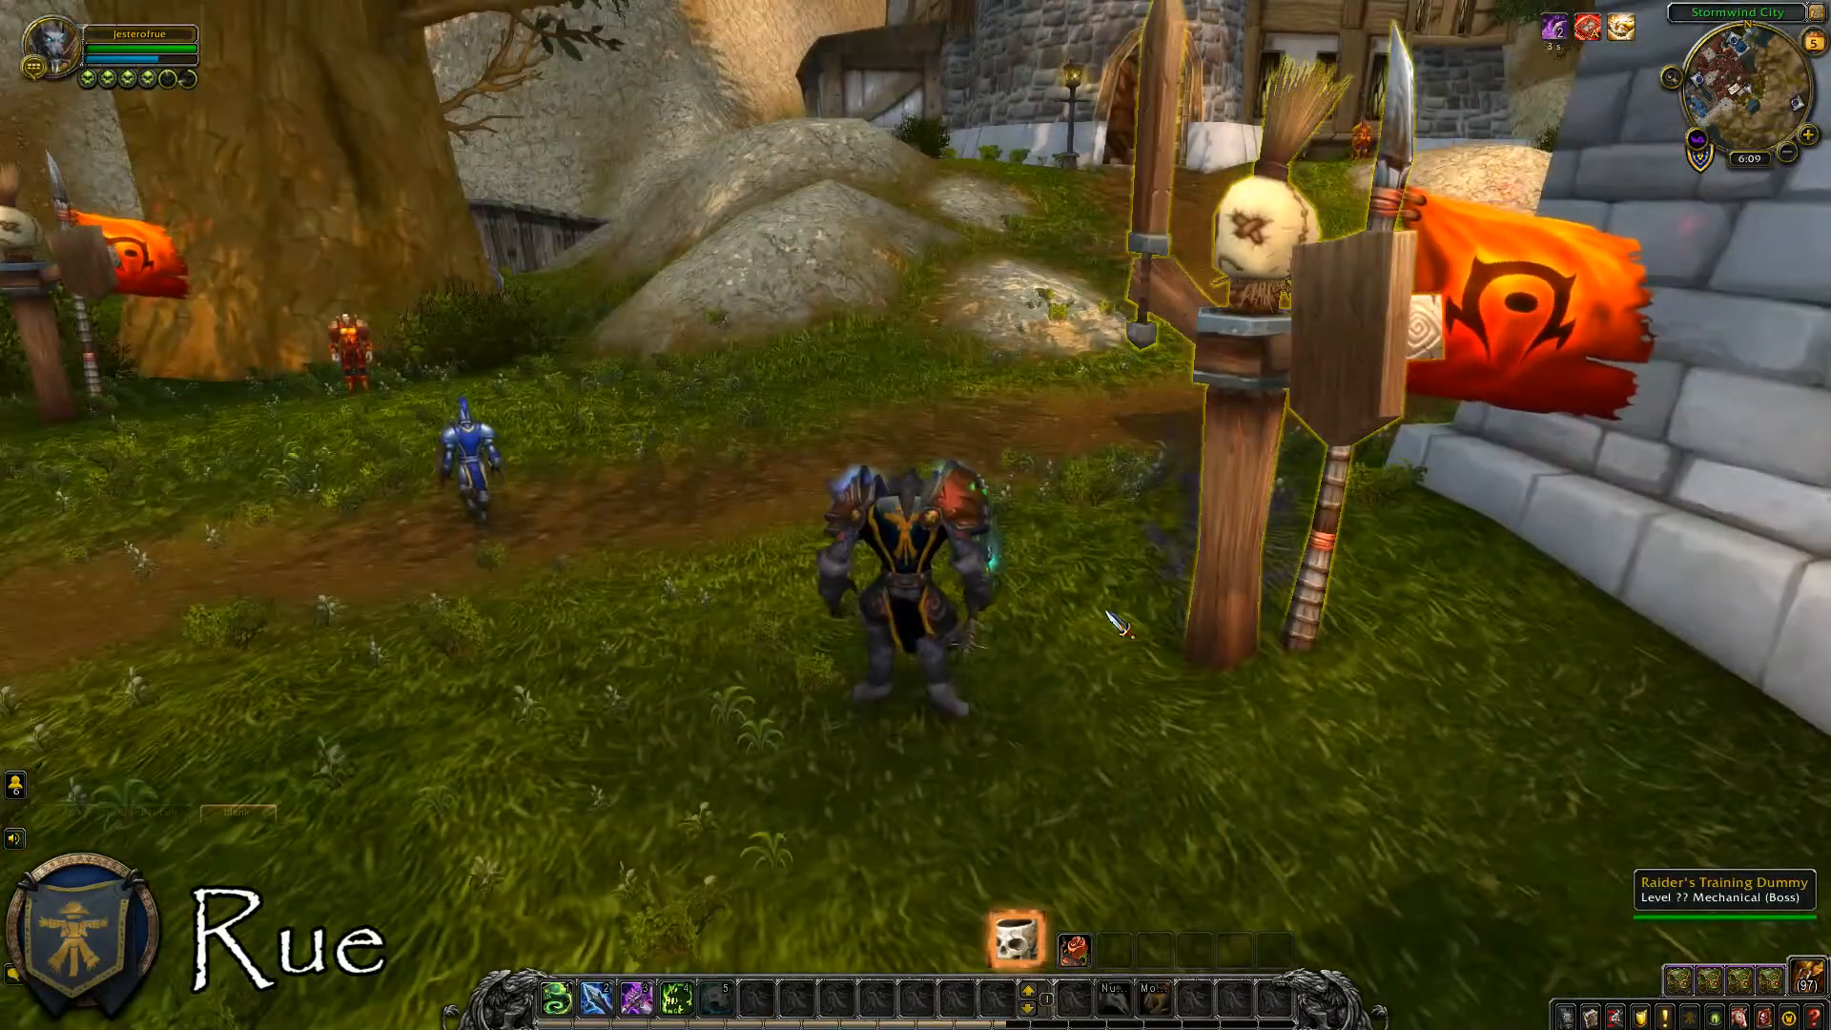
key(w)
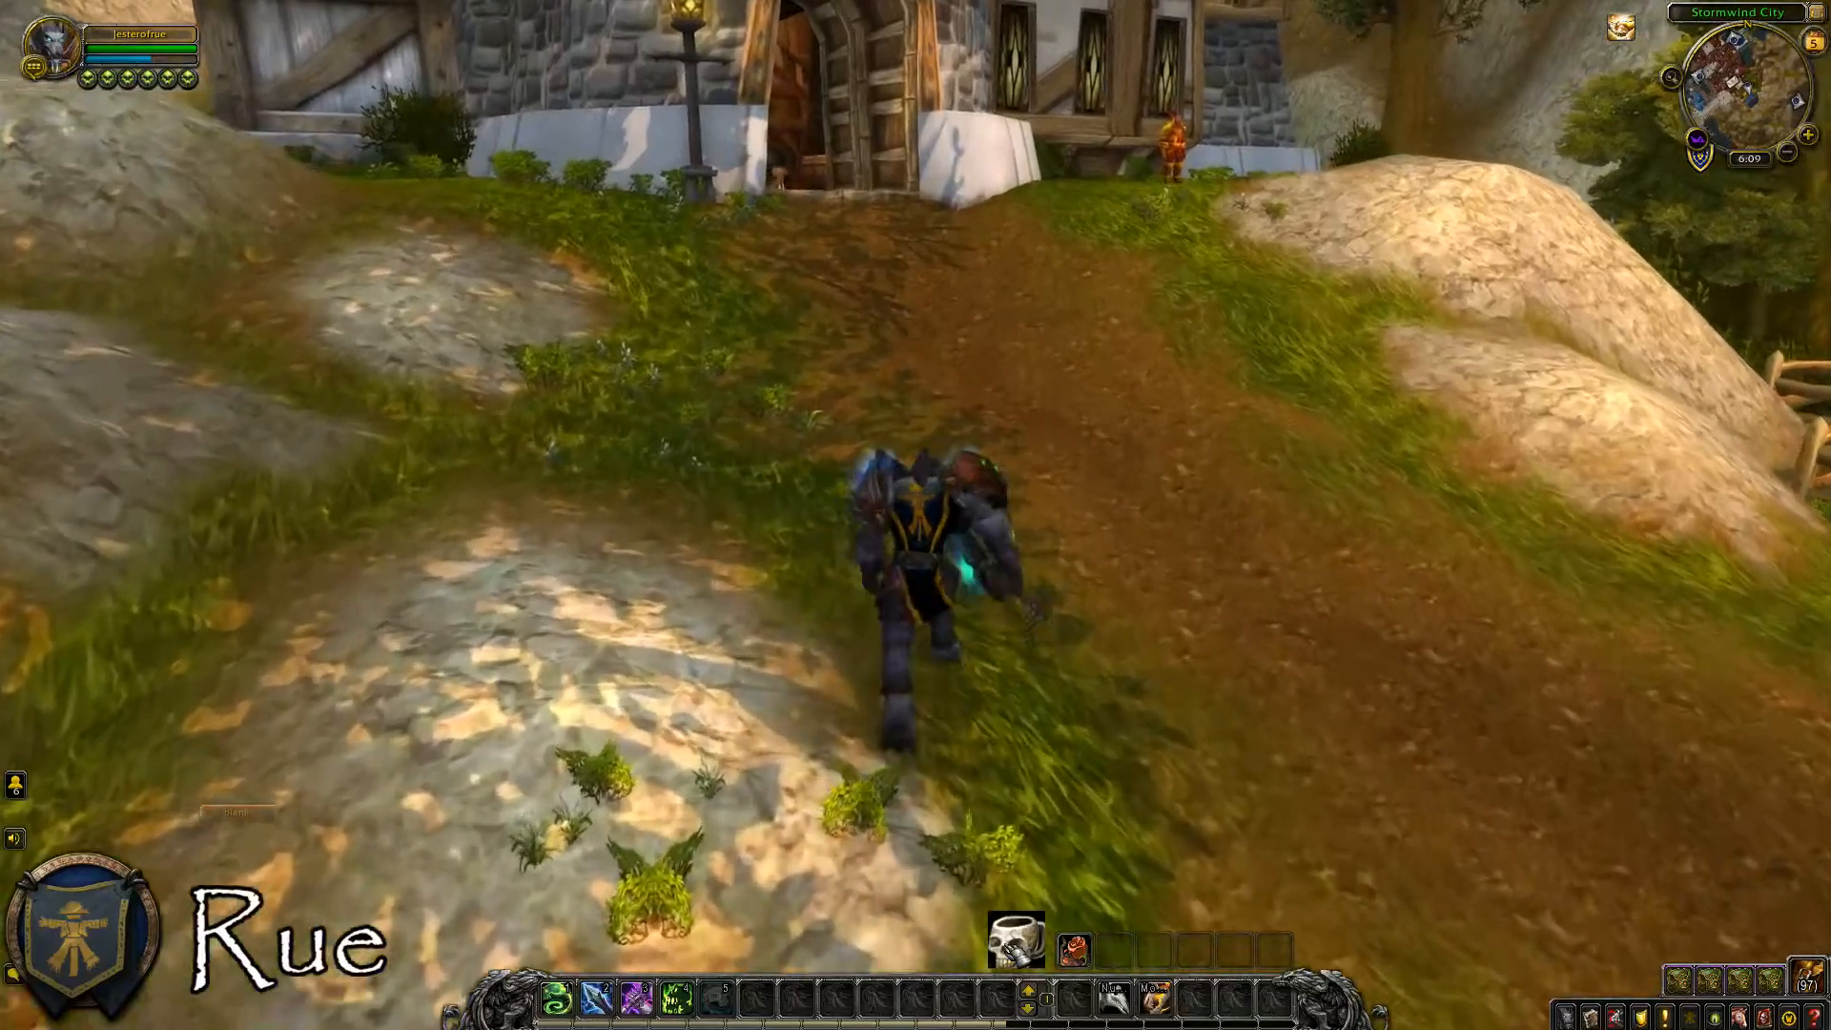
key(d)
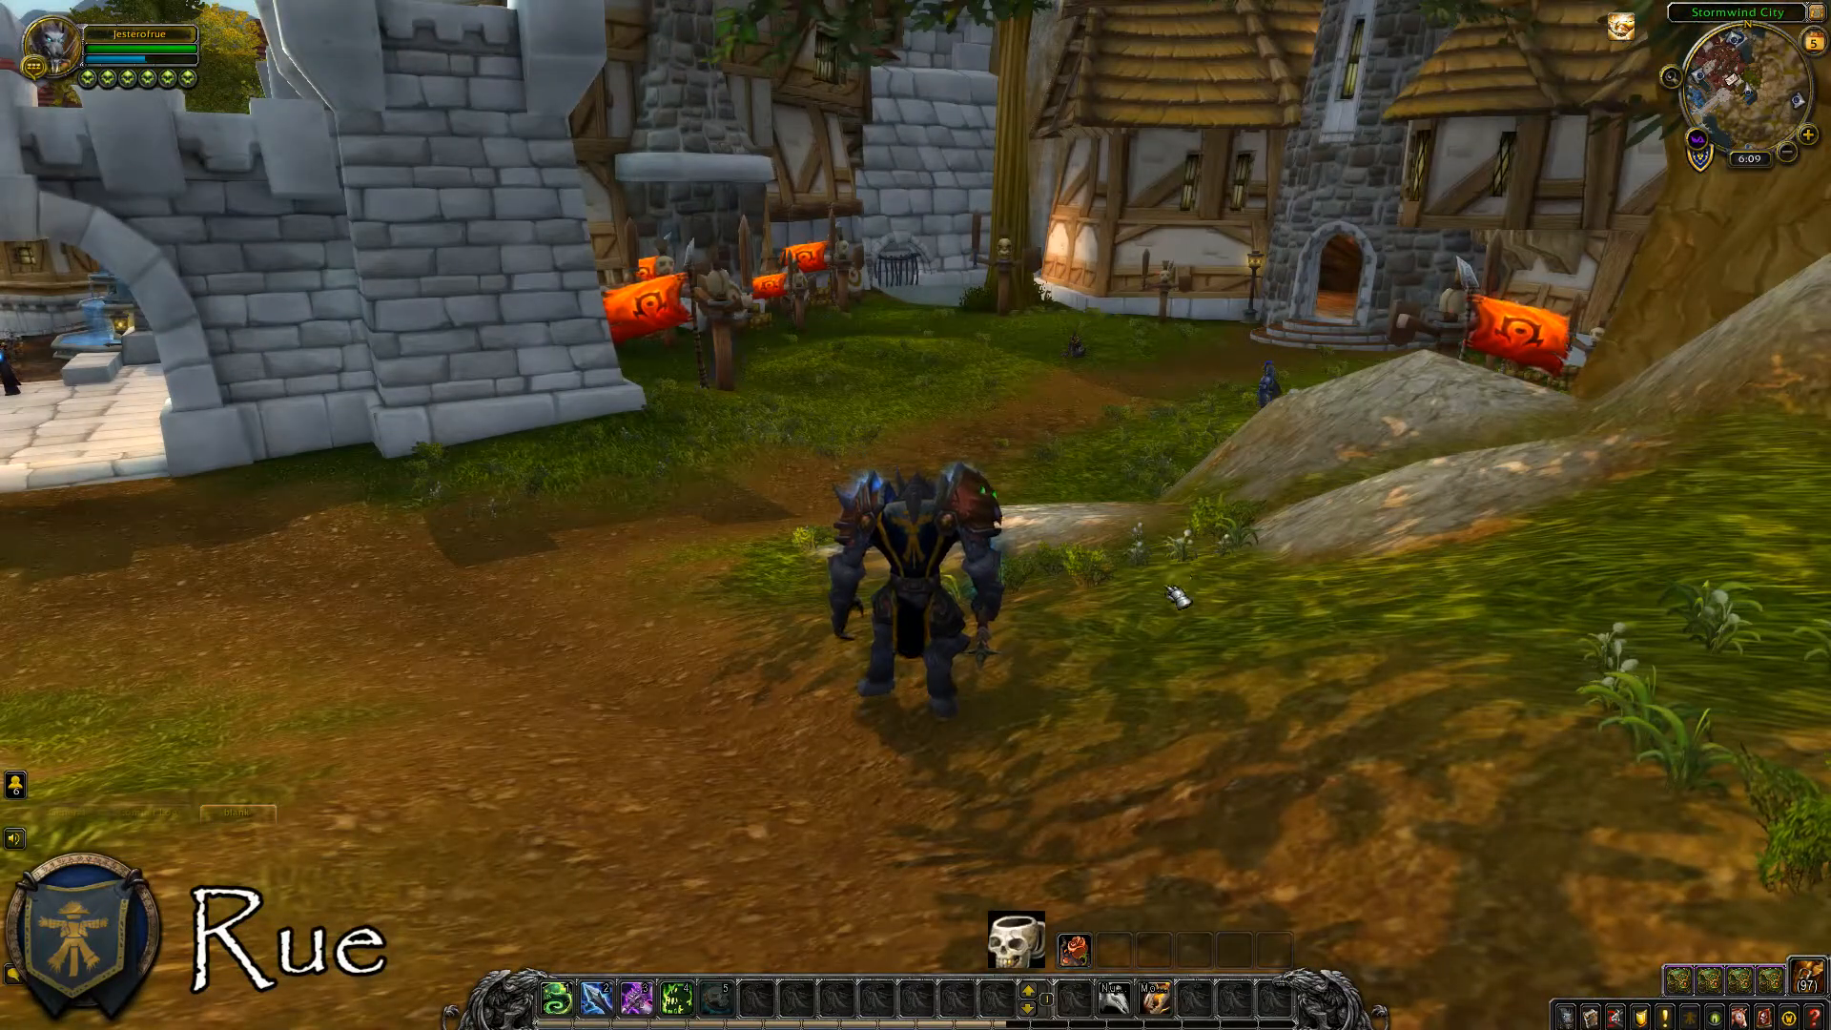
key(w)
key(d)
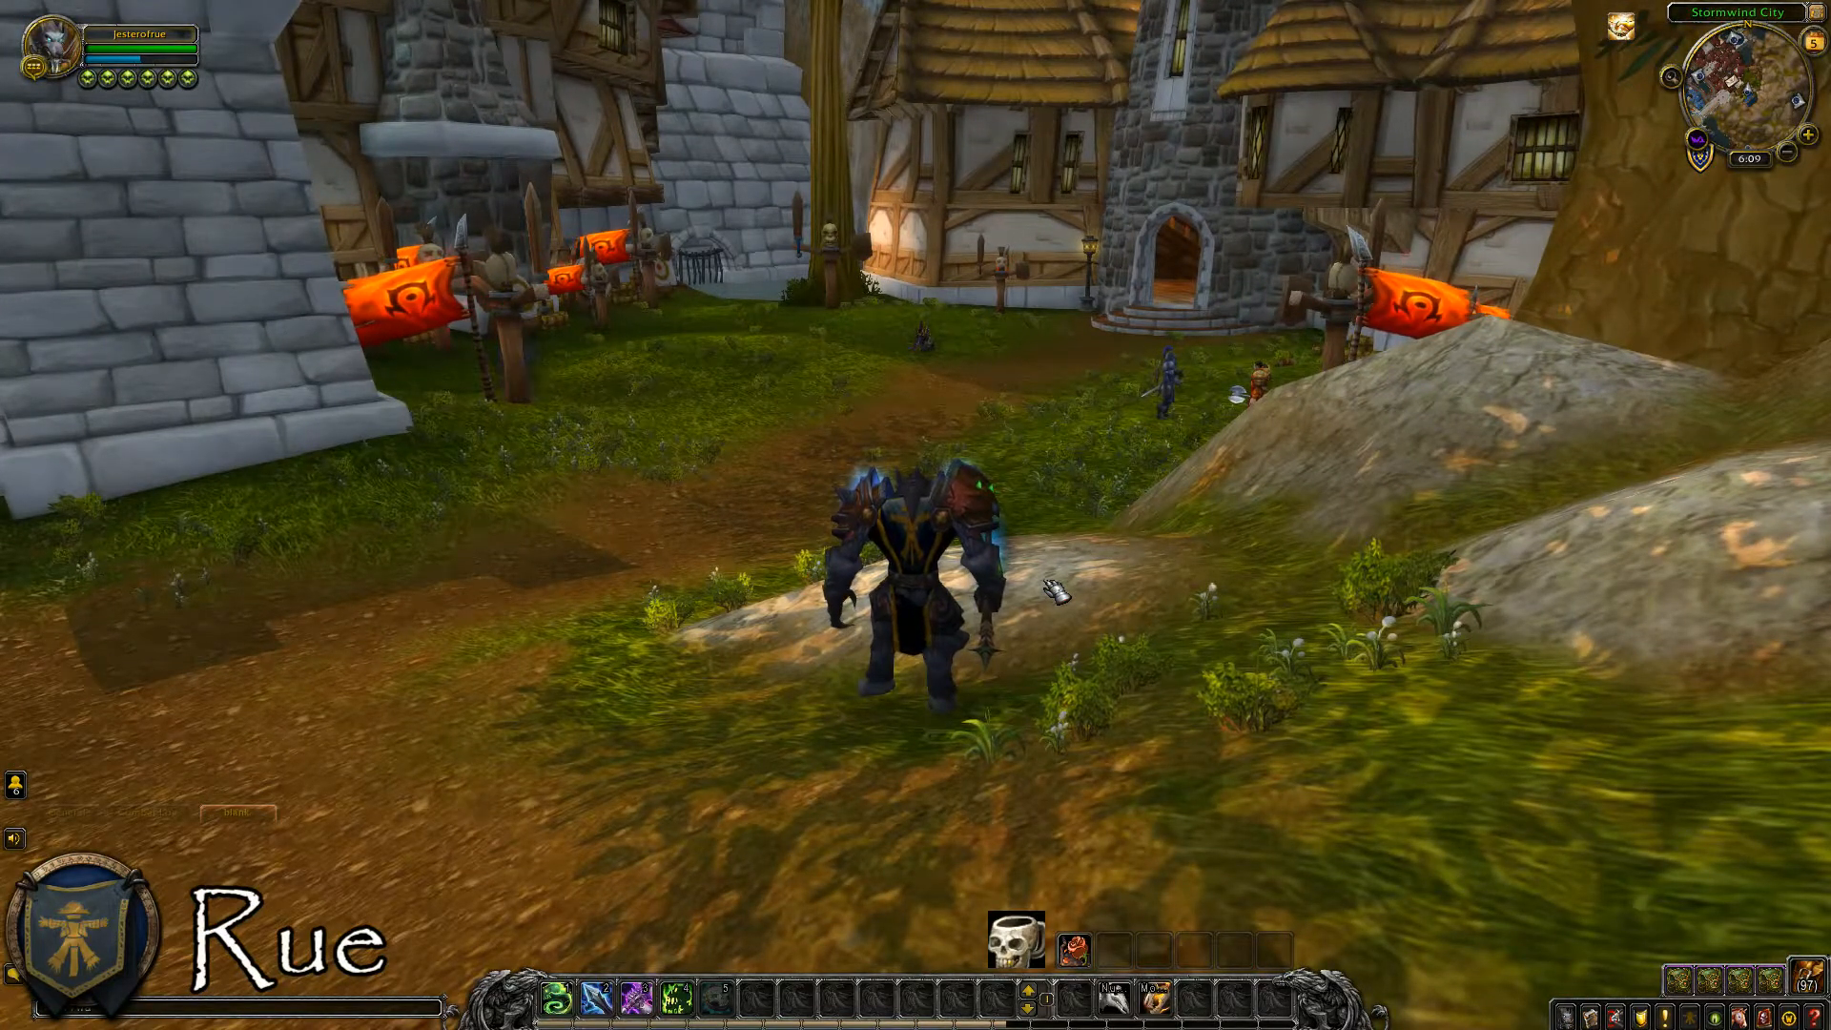
Reopen the WeakAuras options and show the Death and Decay aura's display and position settings.
key(Return)
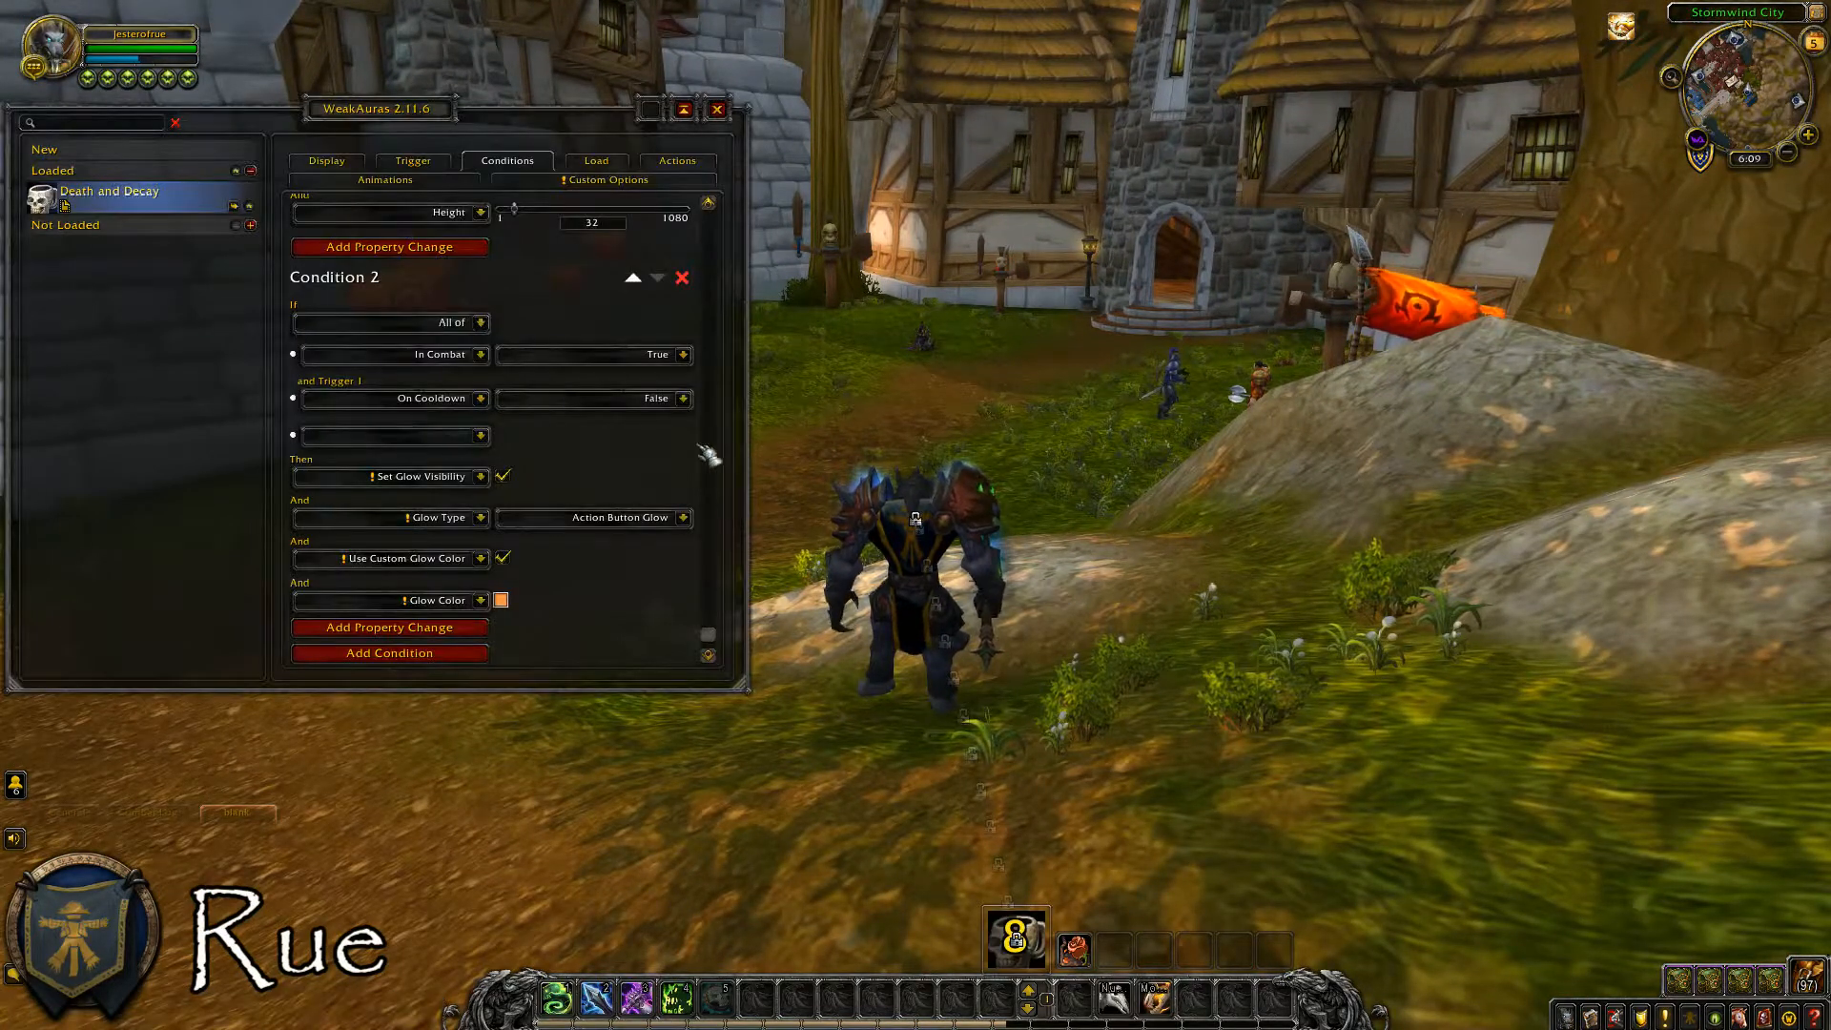
click(355, 167)
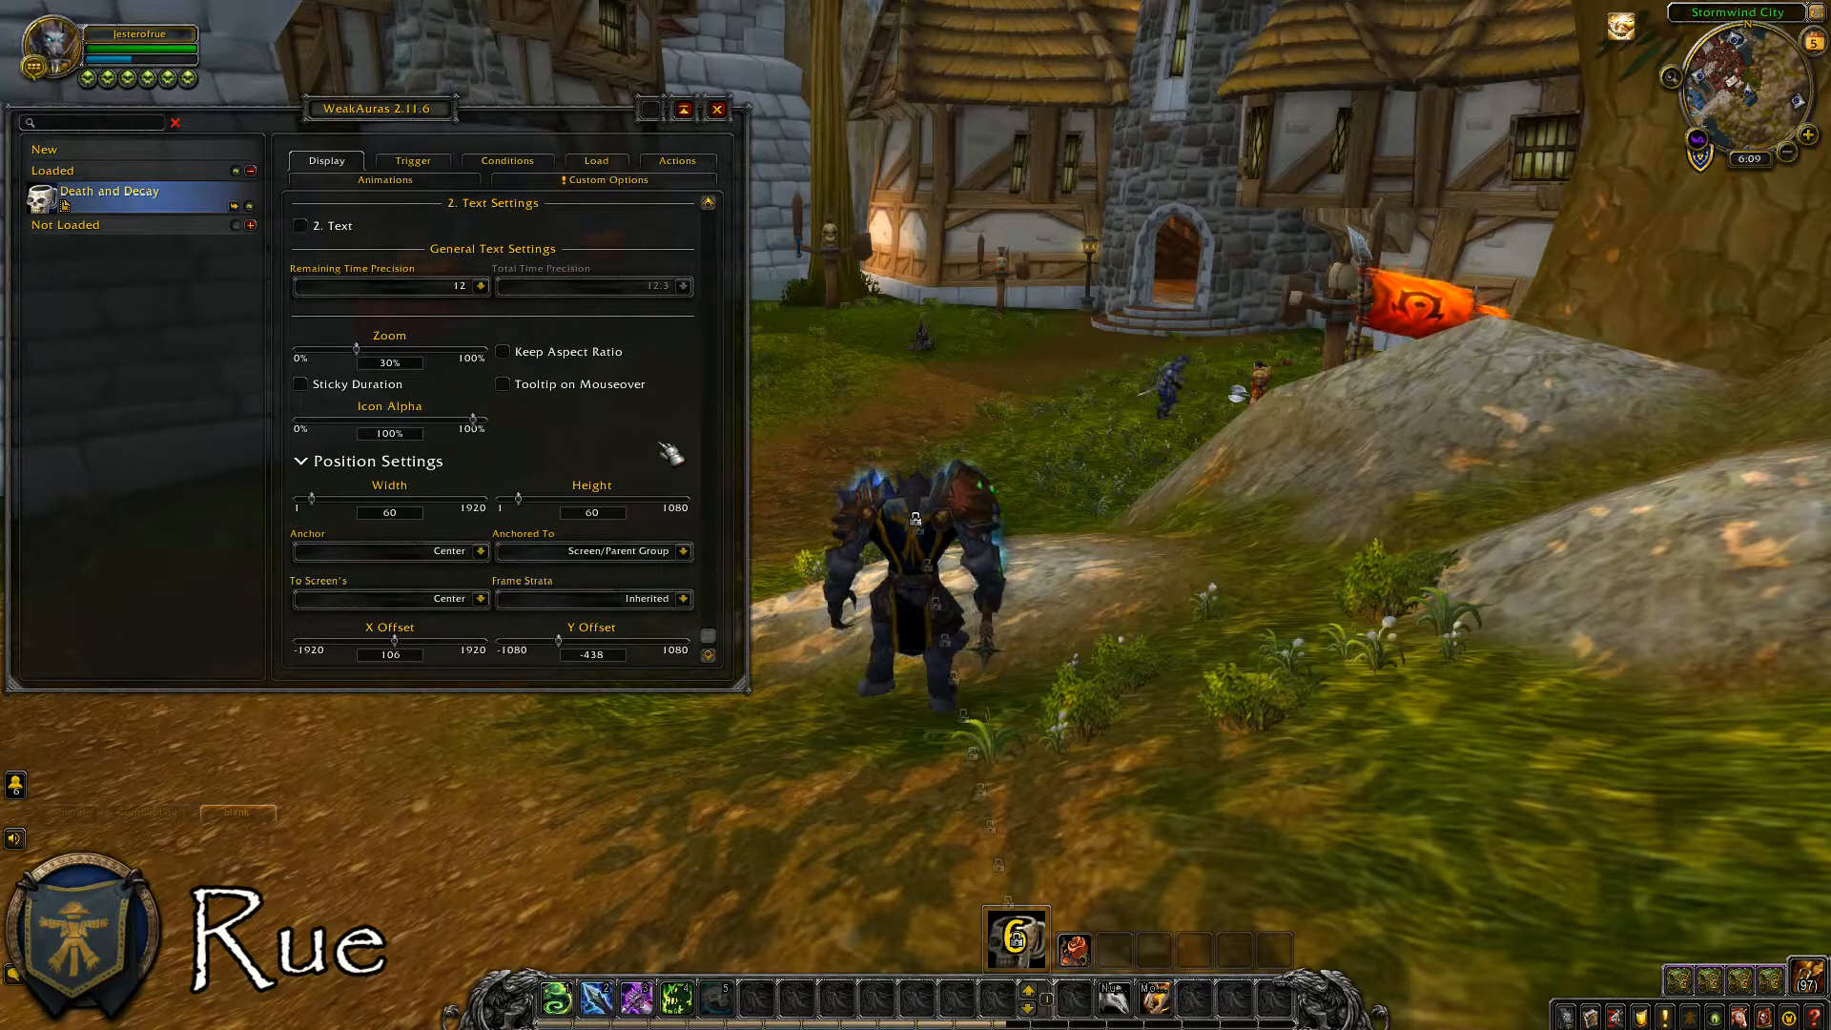